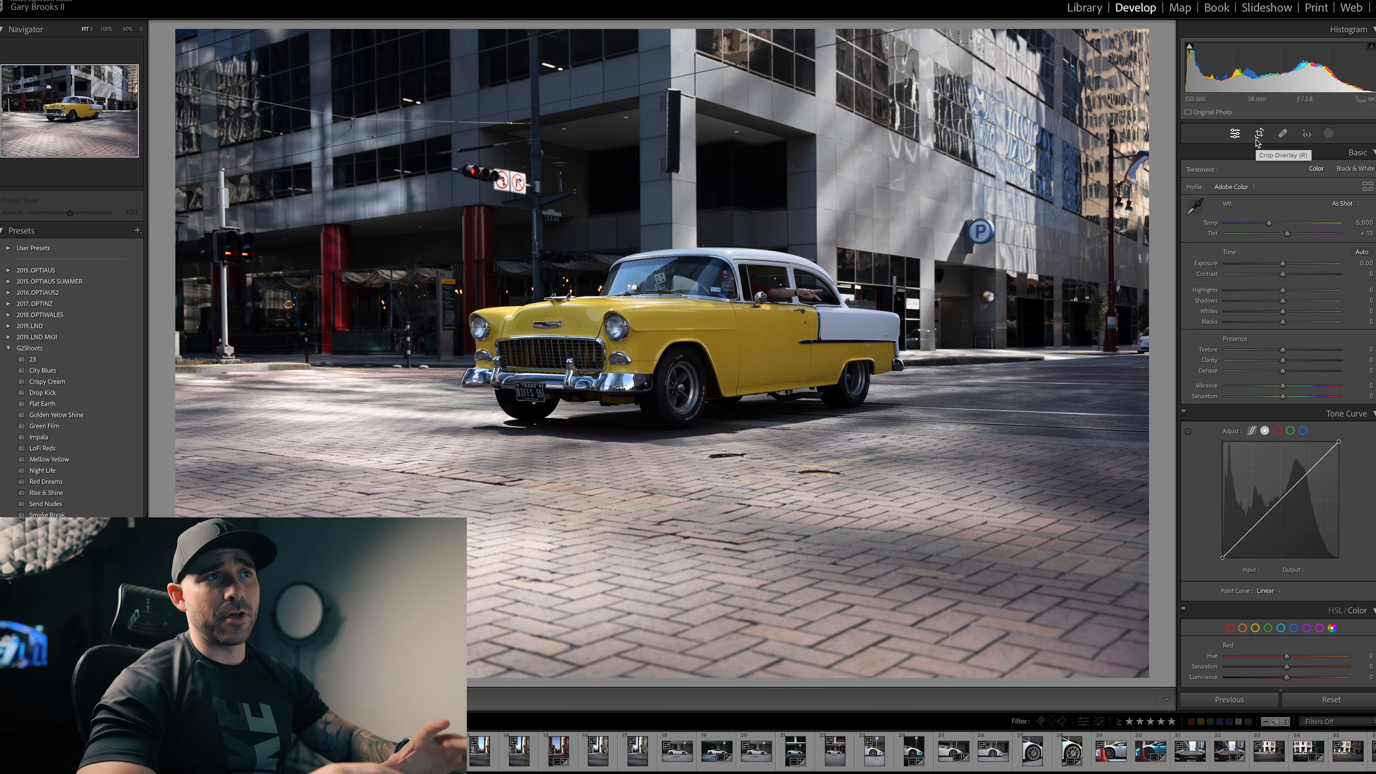
Step: Create a radial gradient mask as a wide ellipse around the yellow car and invert it to affect the surroundings
{"action": "key", "text": "k"}
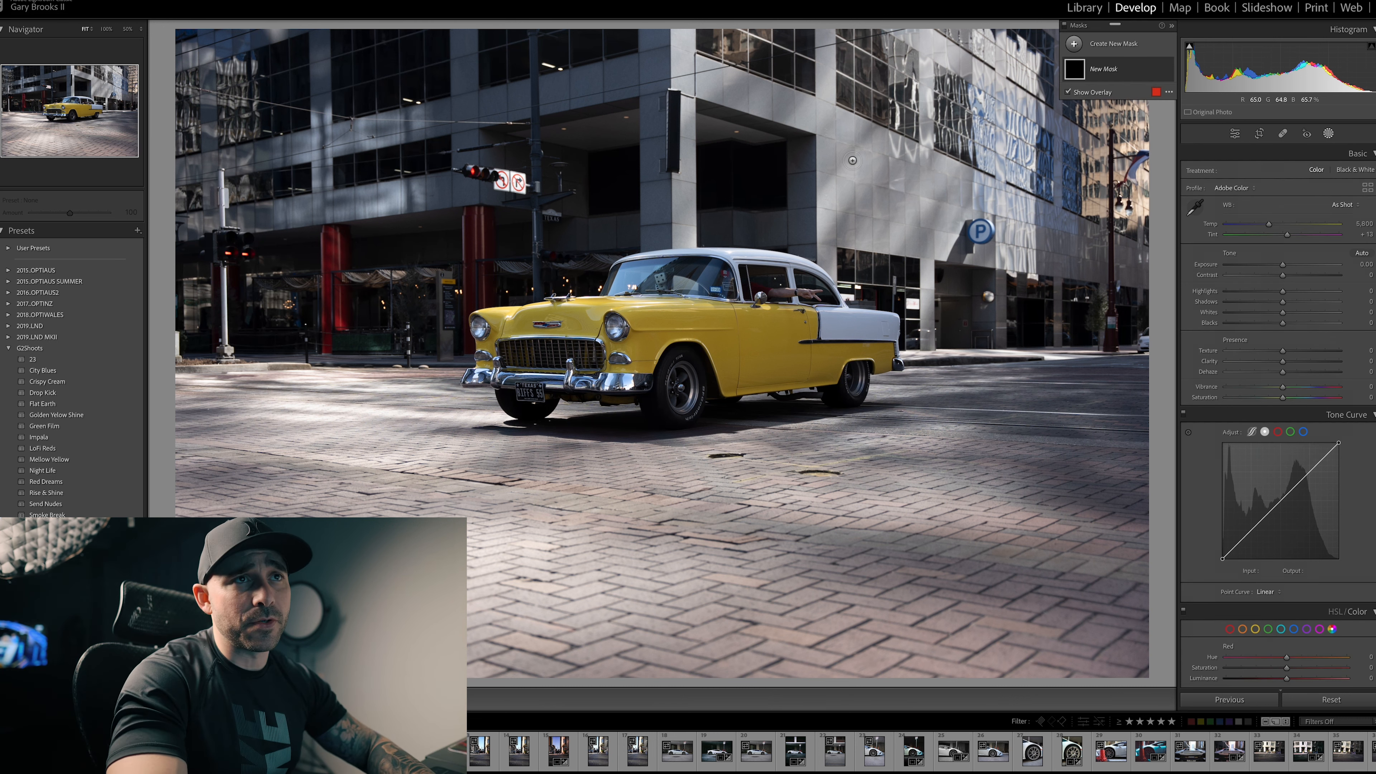
{"action": "left_click", "coordinate": [1099, 47]}
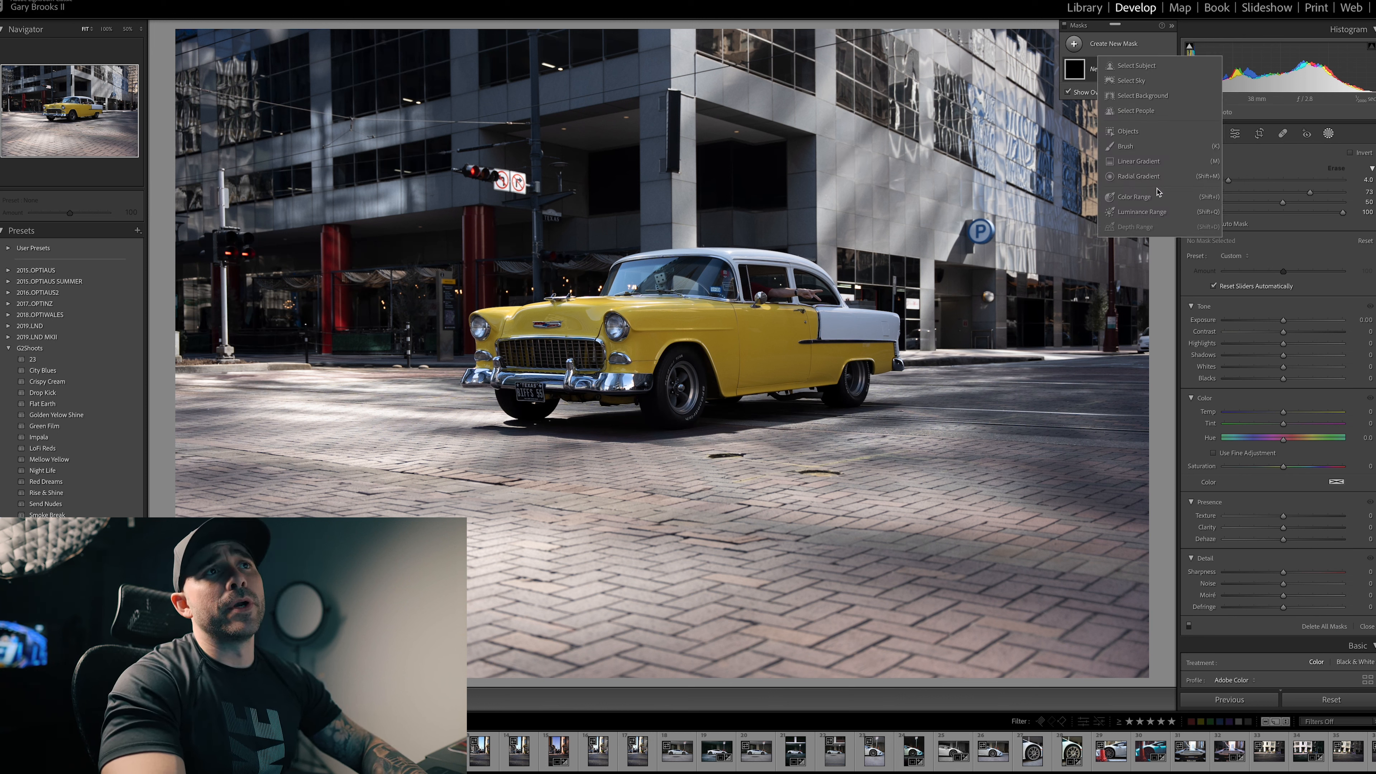
{"action": "left_click", "coordinate": [1149, 176]}
{"action": "left_click_drag", "start_coordinate": [622, 318], "coordinate": [925, 465]}
{"action": "left_click_drag", "start_coordinate": [689, 328], "coordinate": [716, 328]}
{"action": "left_click_drag", "start_coordinate": [982, 329], "coordinate": [1036, 329]}
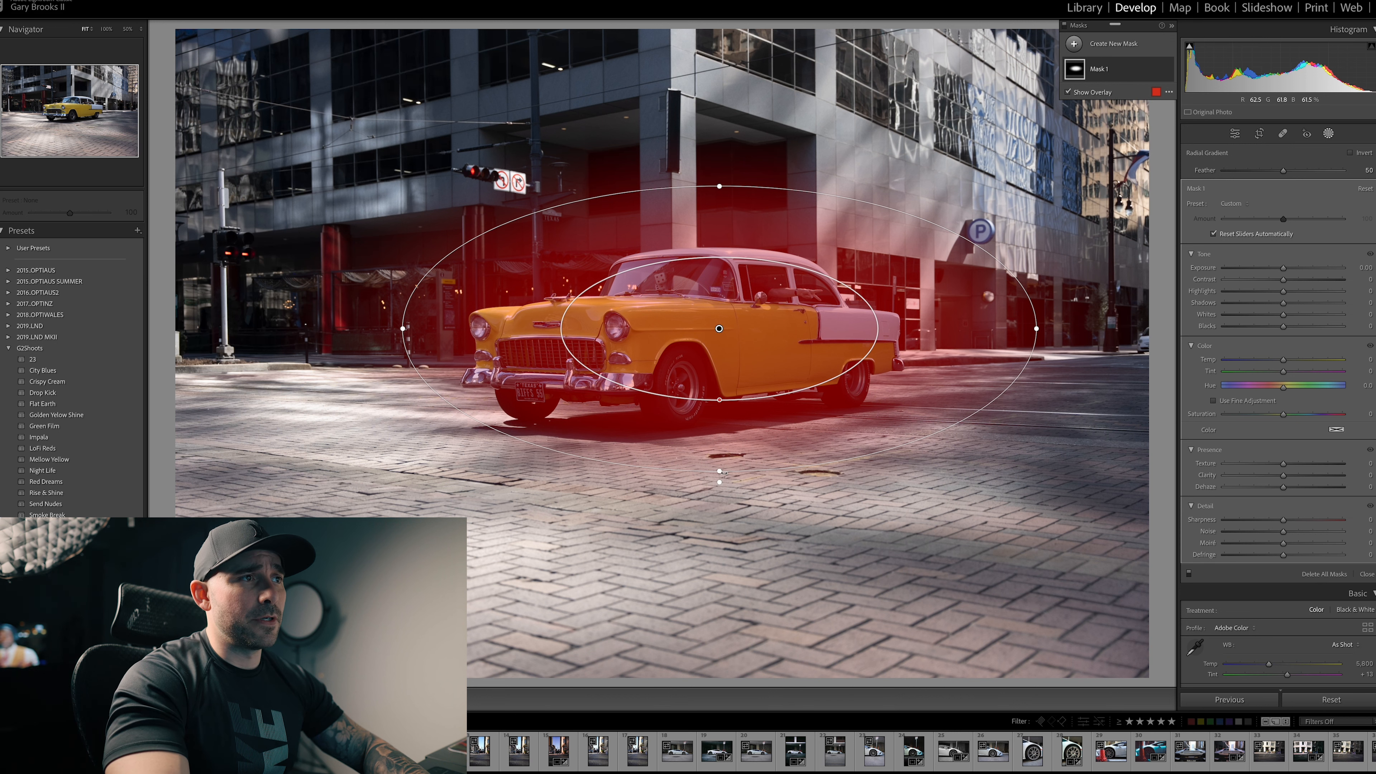
{"action": "left_click_drag", "start_coordinate": [721, 470], "coordinate": [719, 528]}
{"action": "left_click_drag", "start_coordinate": [742, 302], "coordinate": [733, 311]}
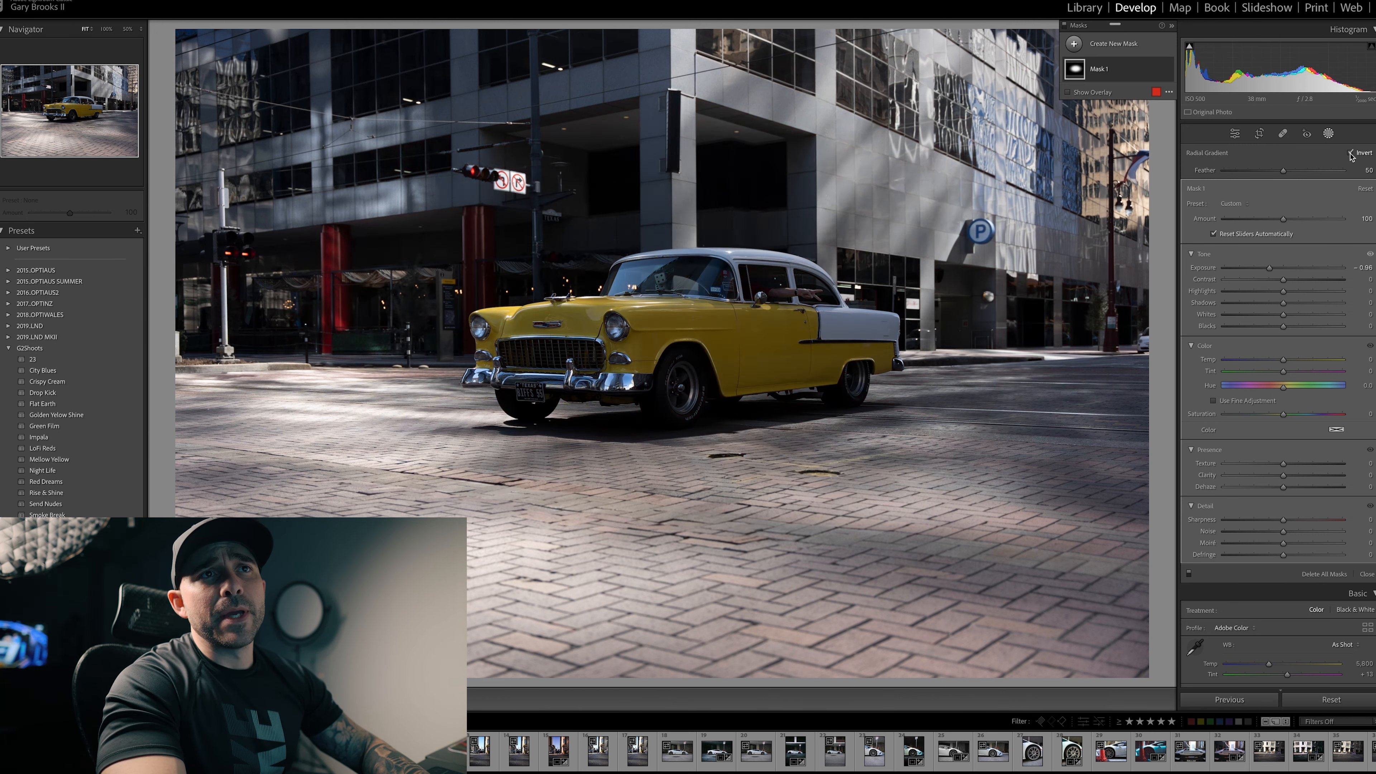
{"action": "left_click", "coordinate": [1349, 154]}
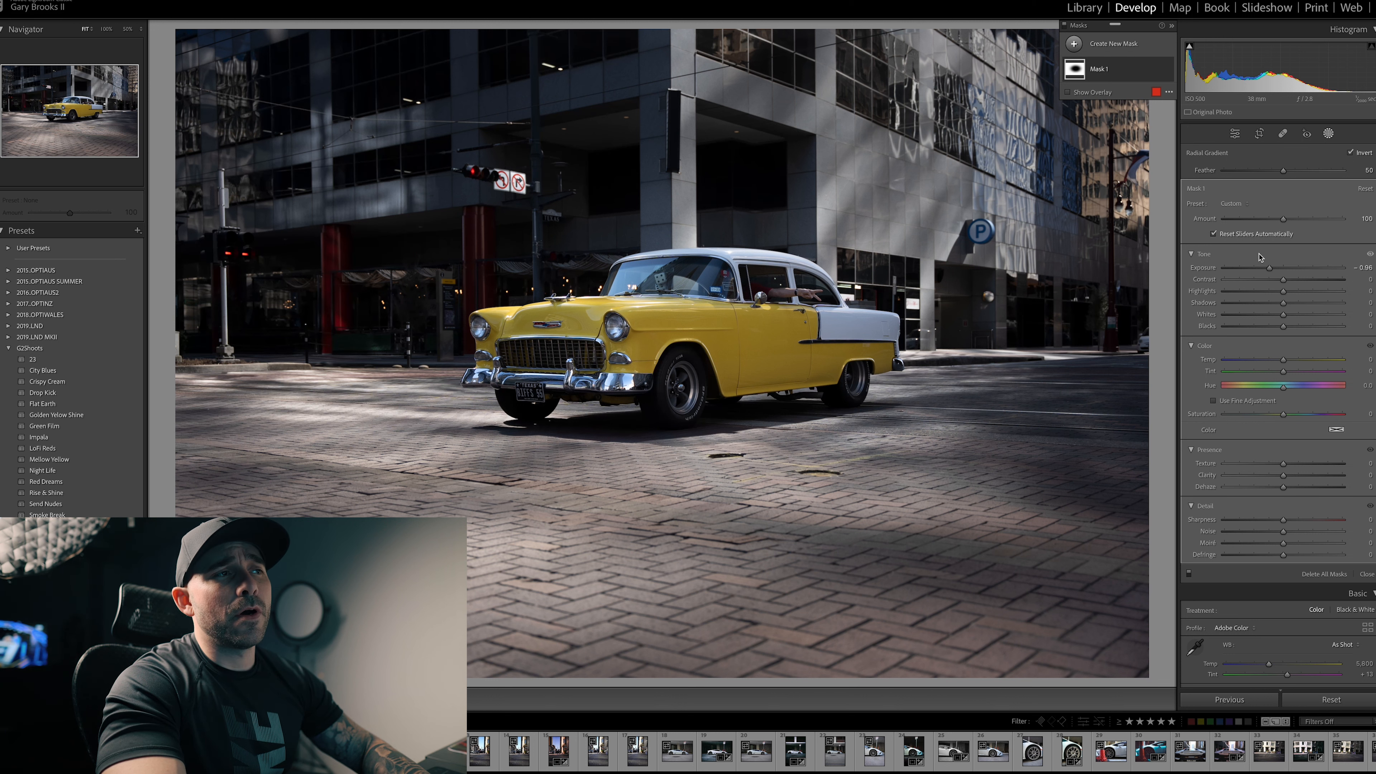
Step: Darken the car's surroundings: exposure -1.33, contrast 17, highlights -17, shadows -9, whites -9, blacks -17, texture -15, clarity -10, dehaze 21; compare before and after
{"action": "left_click_drag", "start_coordinate": [1270, 269], "coordinate": [1275, 326]}
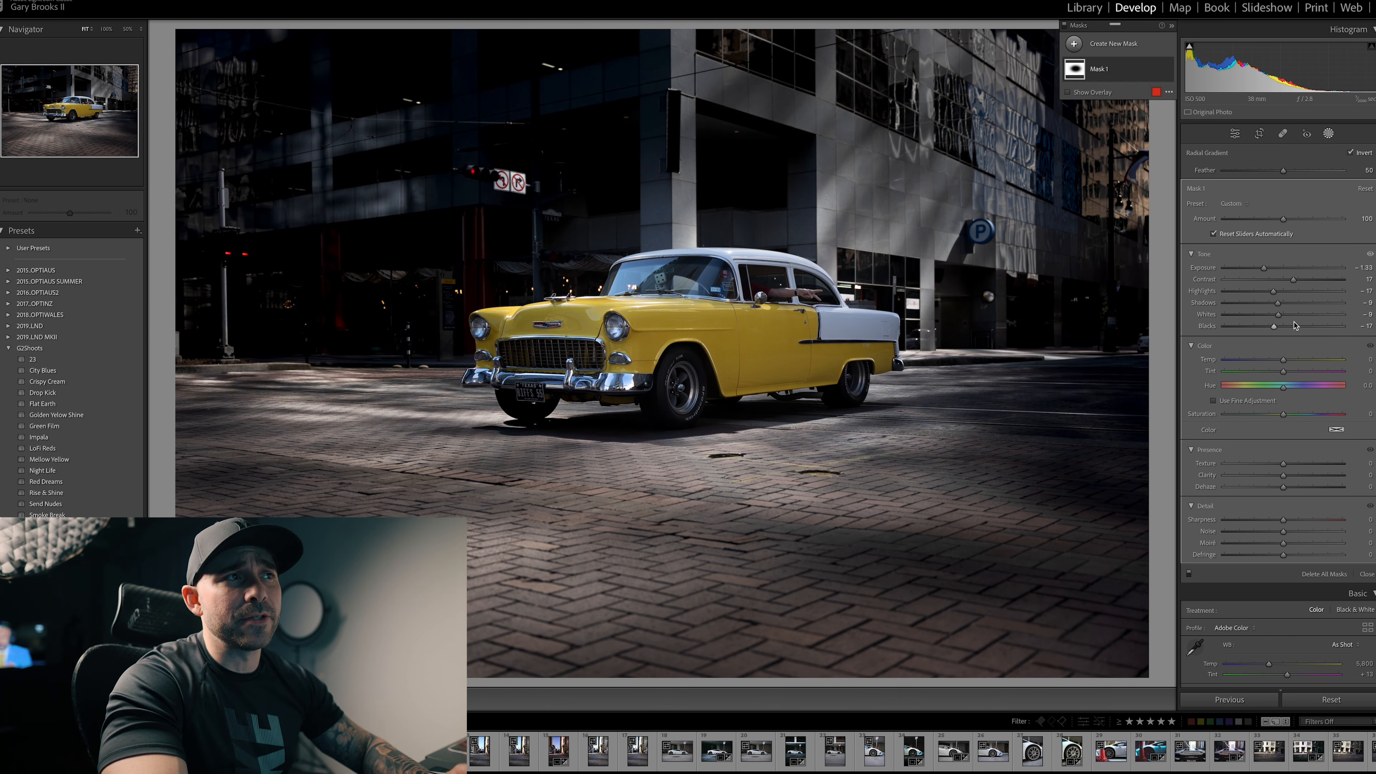
{"action": "left_click_drag", "start_coordinate": [1283, 463], "coordinate": [1298, 490]}
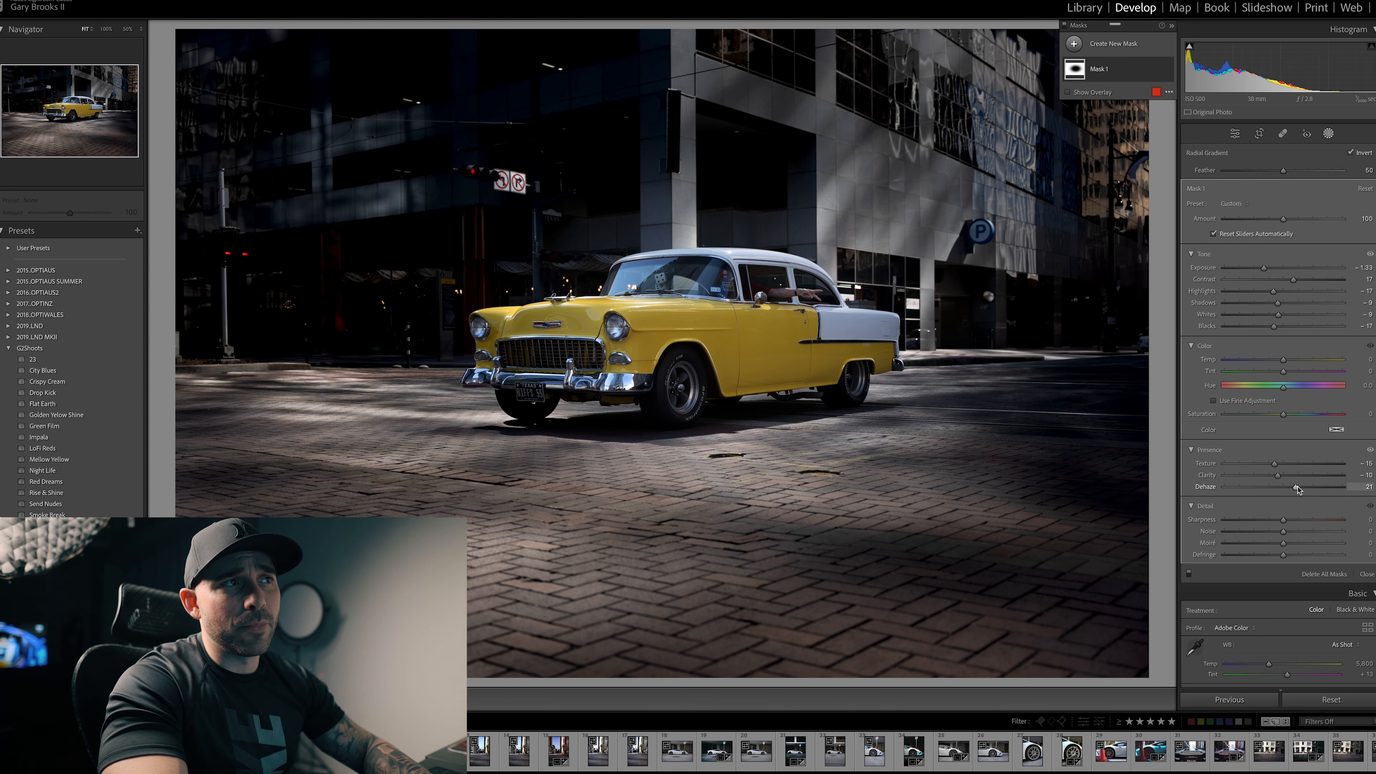
{"action": "key", "text": "backslash"}
{"action": "key", "text": "backslash"}
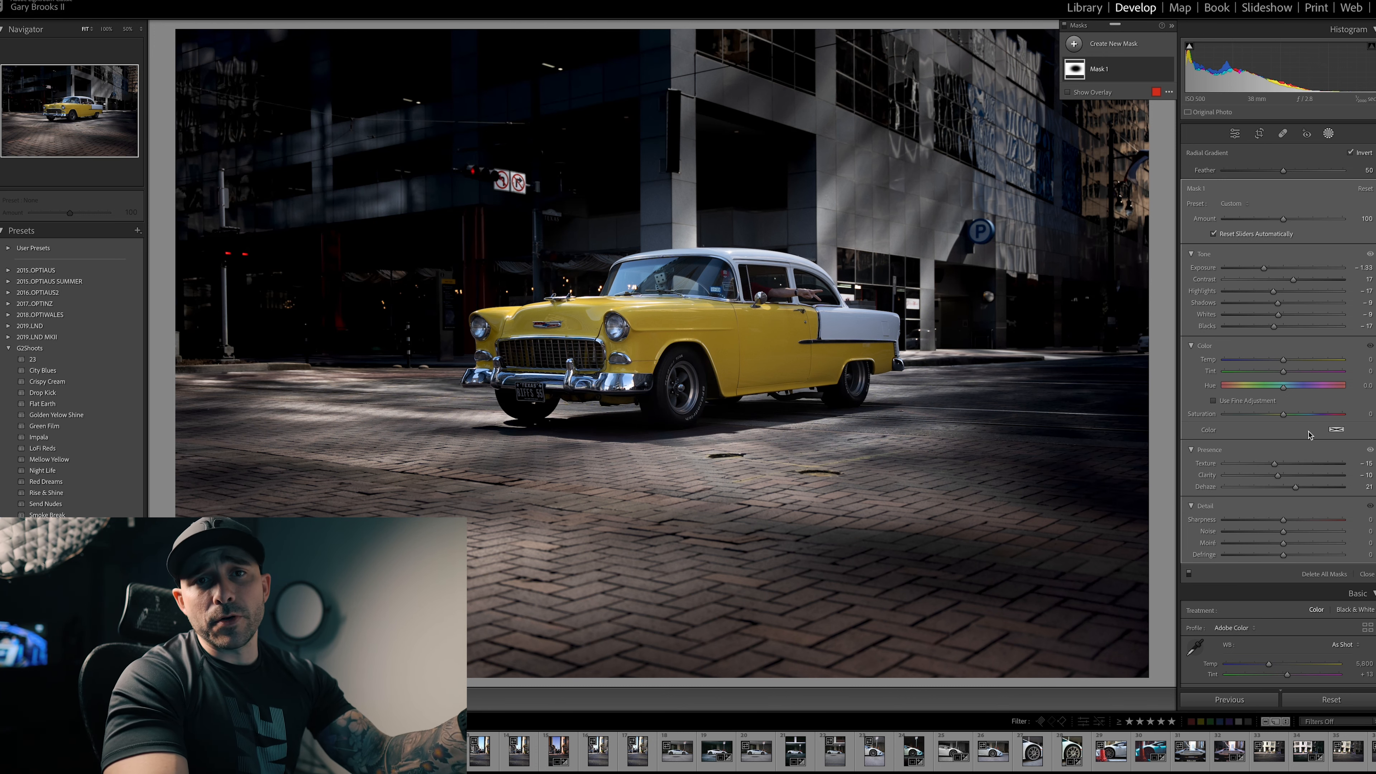
Step: Save the current mask adjustments as a new preset named "Center Focus 1"
{"action": "left_click", "coordinate": [1236, 203]}
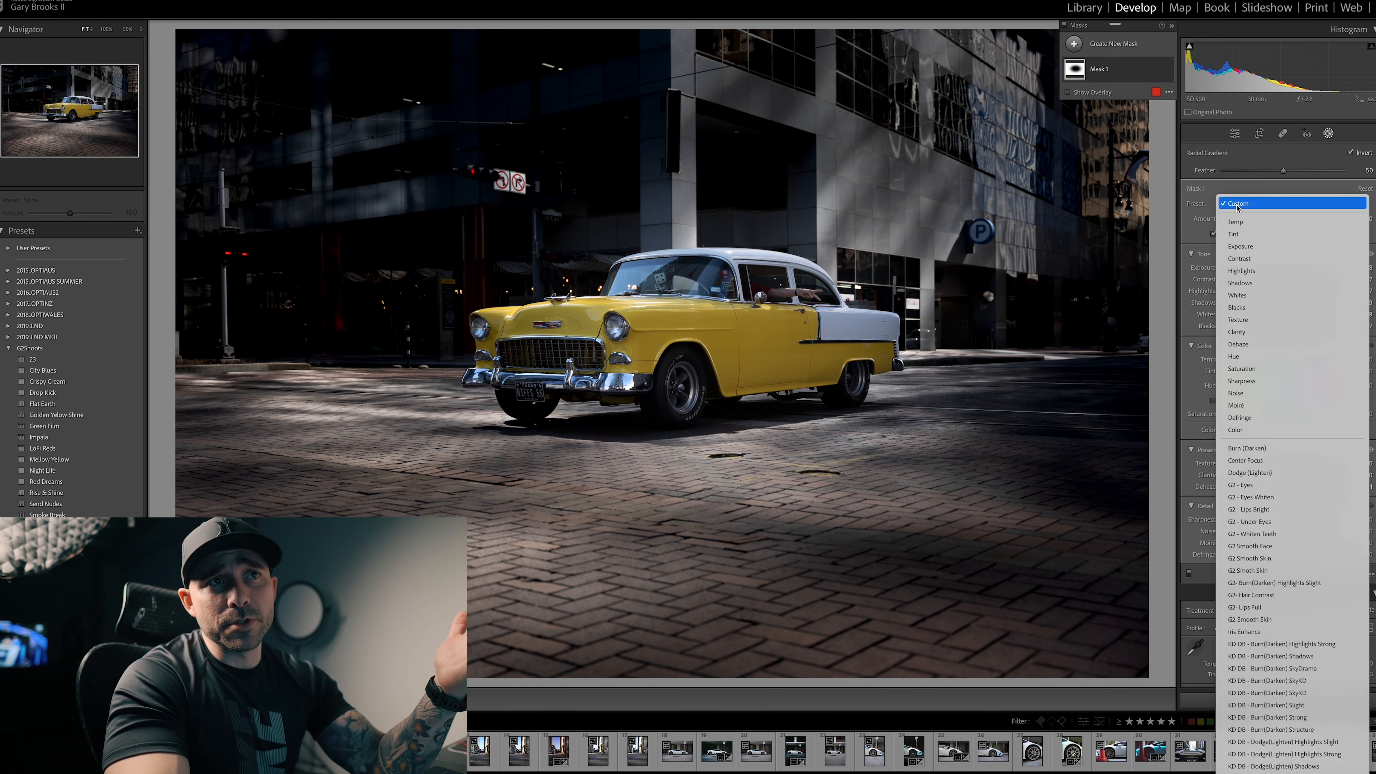
{"action": "scroll", "coordinate": [1246, 249], "scroll_direction": "down", "scroll_amount": 10}
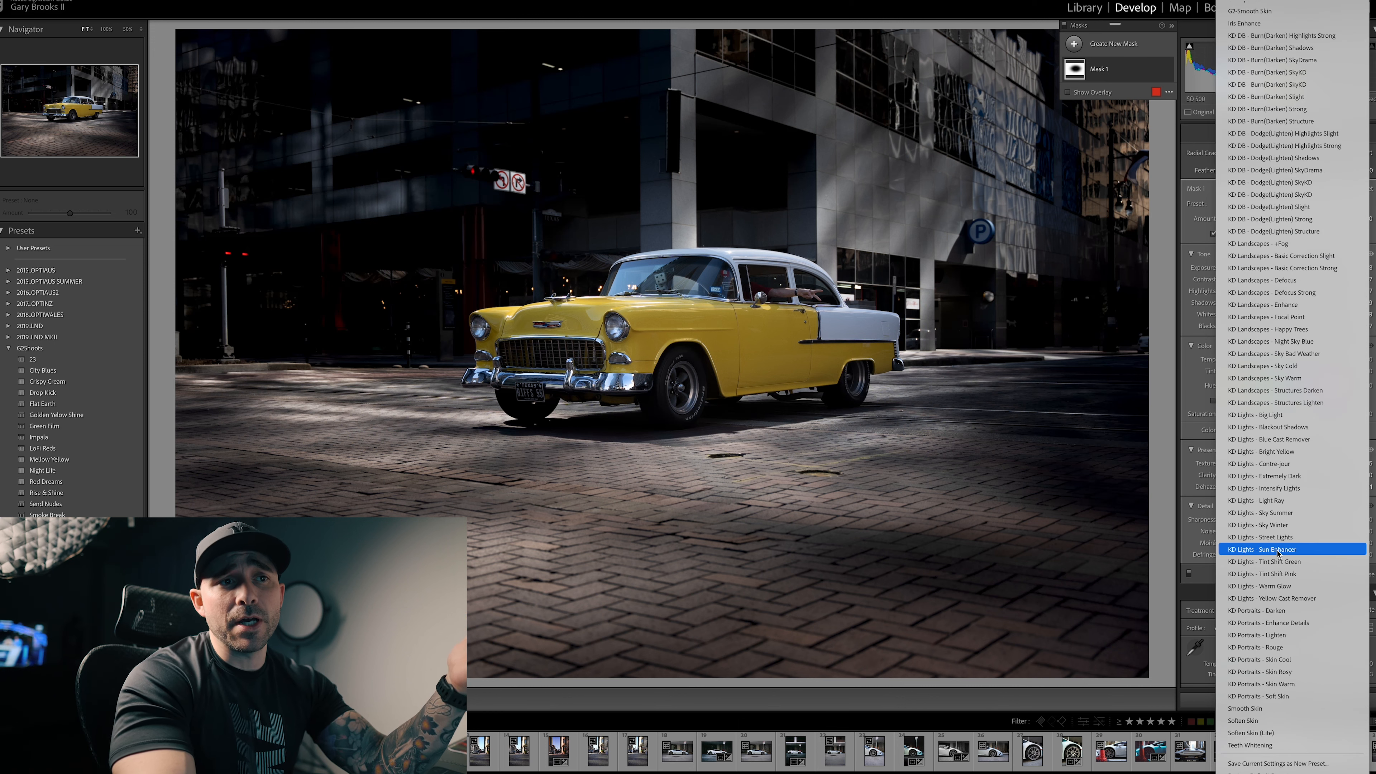
{"action": "left_click", "coordinate": [1273, 763]}
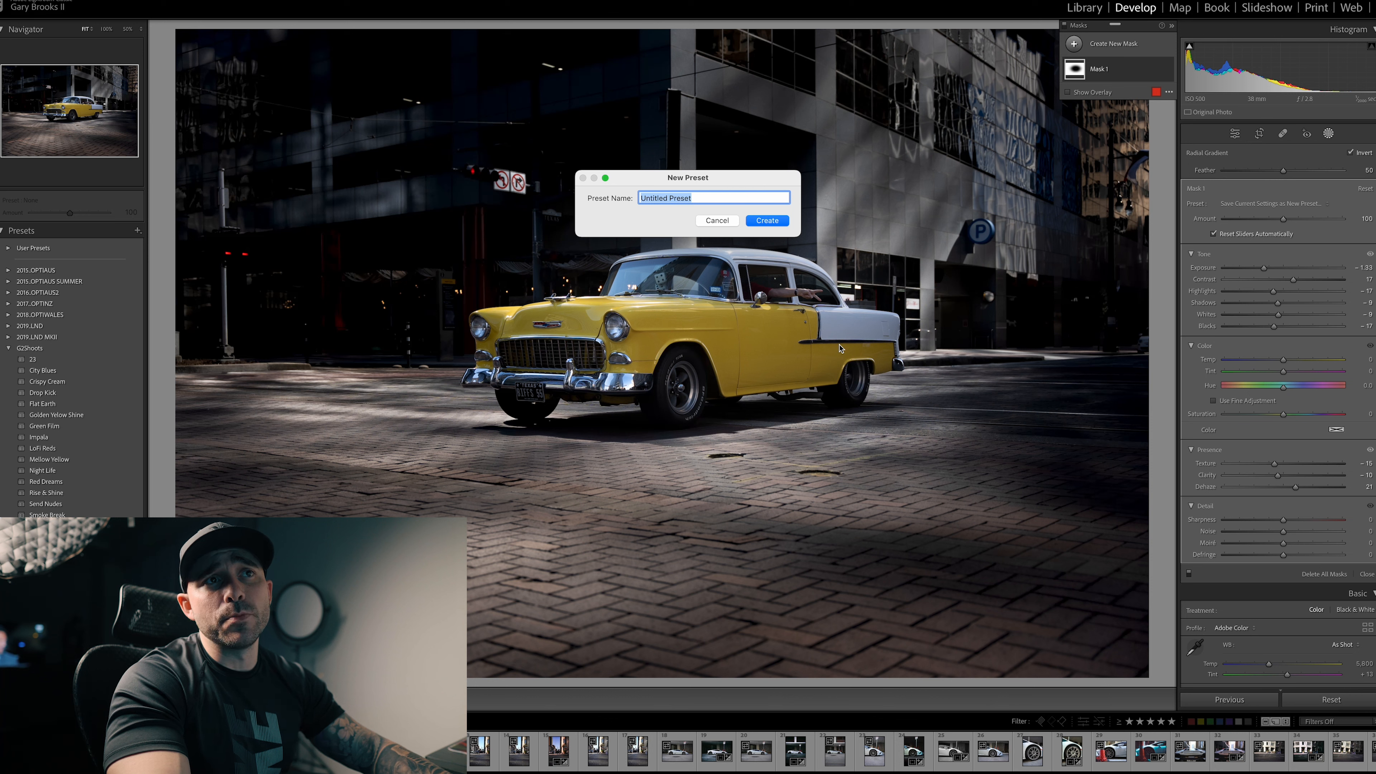
{"action": "type", "text": "Center Focus"}
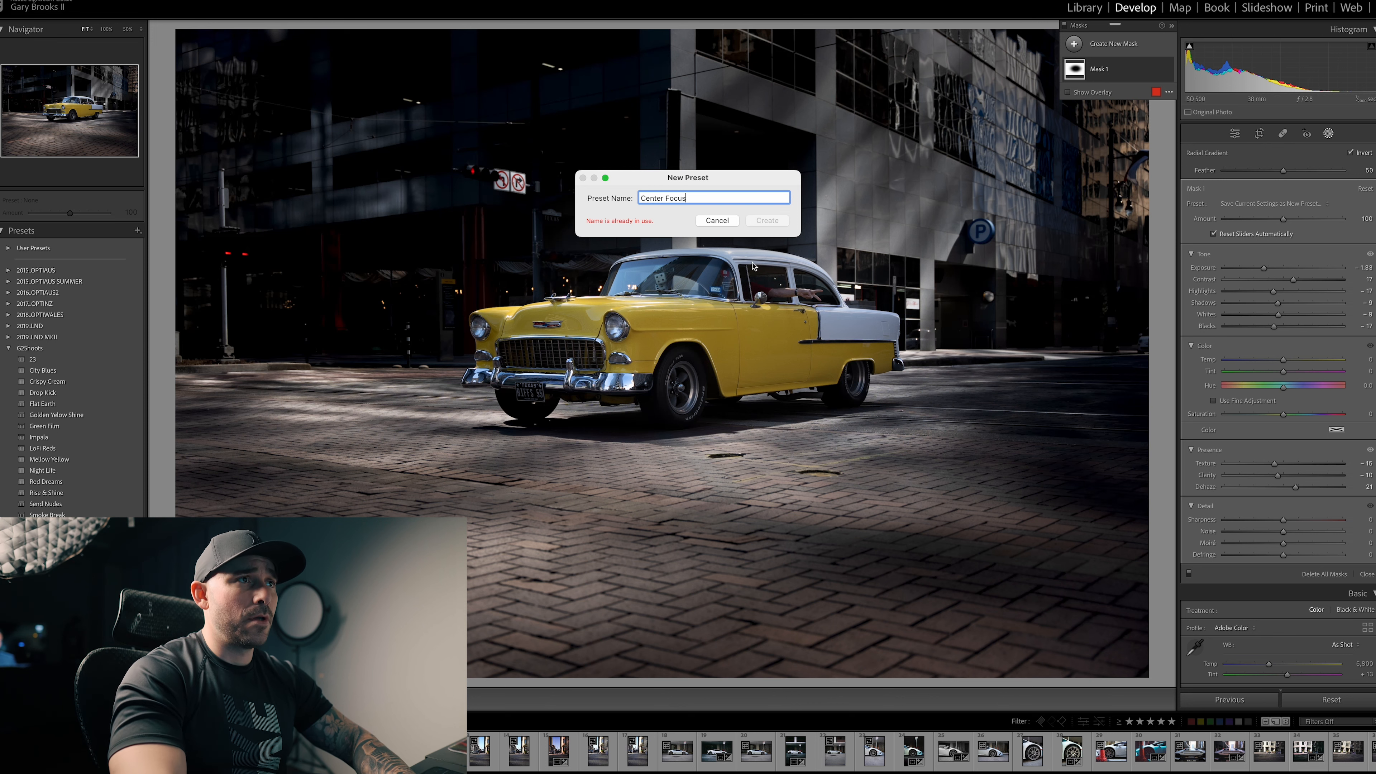
{"action": "type", "text": " 1"}
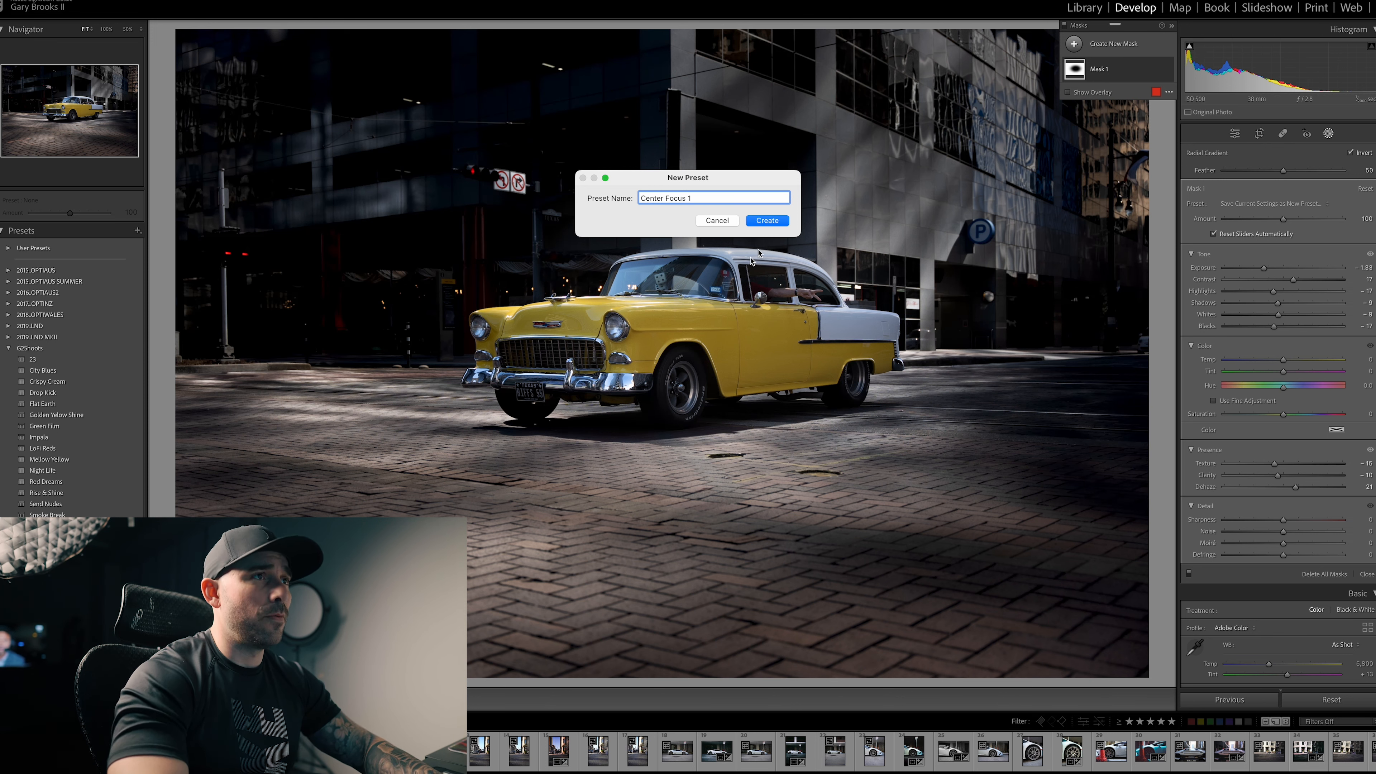
{"action": "left_click", "coordinate": [774, 221]}
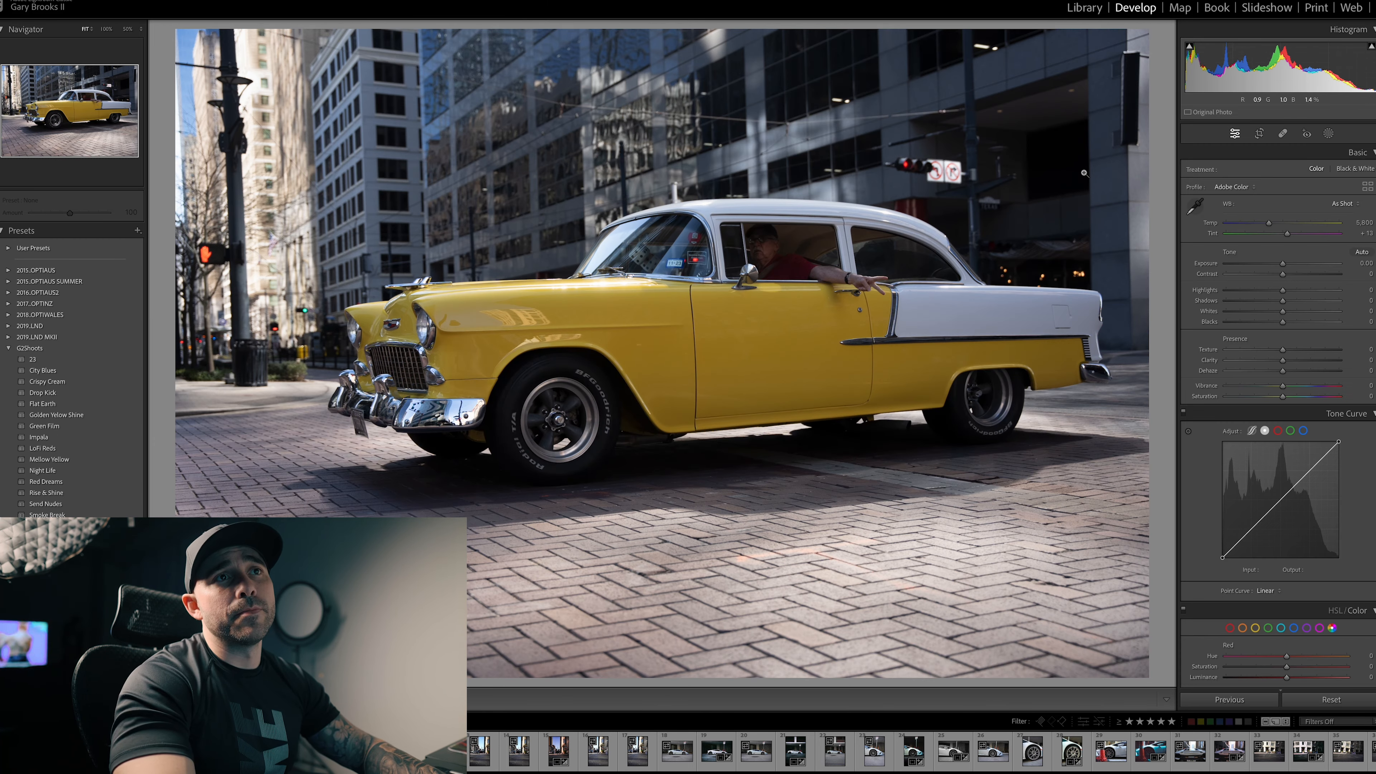
Step: Add an inverted radial gradient mask over the yellow car in the side-view photo and apply the Center Focus preset to it
{"action": "key", "text": "k"}
{"action": "left_click", "coordinate": [1099, 44]}
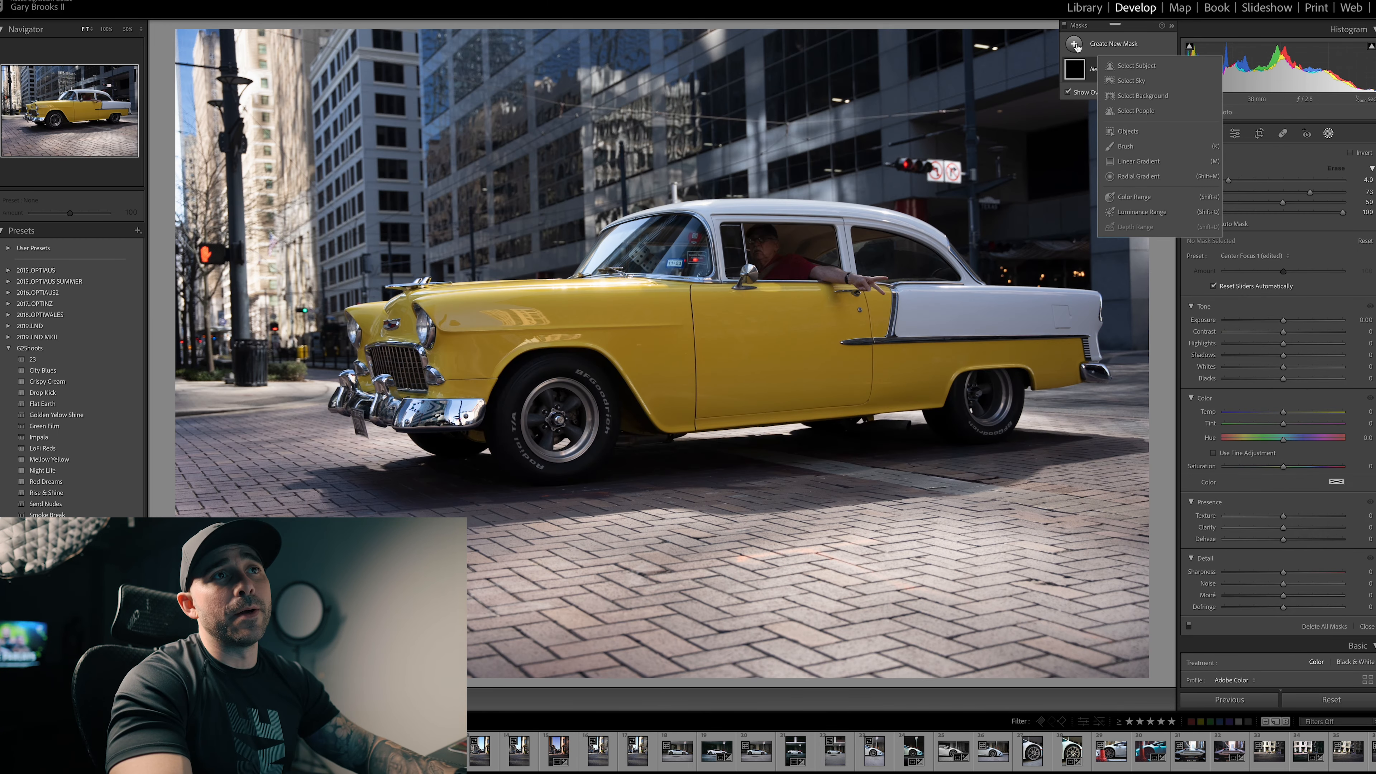
{"action": "left_click", "coordinate": [1149, 177]}
{"action": "mouse_move", "coordinate": [601, 200]}
{"action": "left_mouse_down"}
{"action": "mouse_move", "coordinate": [834, 416]}
{"action": "mouse_move", "coordinate": [873, 416]}
{"action": "left_mouse_up"}
{"action": "left_click_drag", "start_coordinate": [623, 250], "coordinate": [773, 366]}
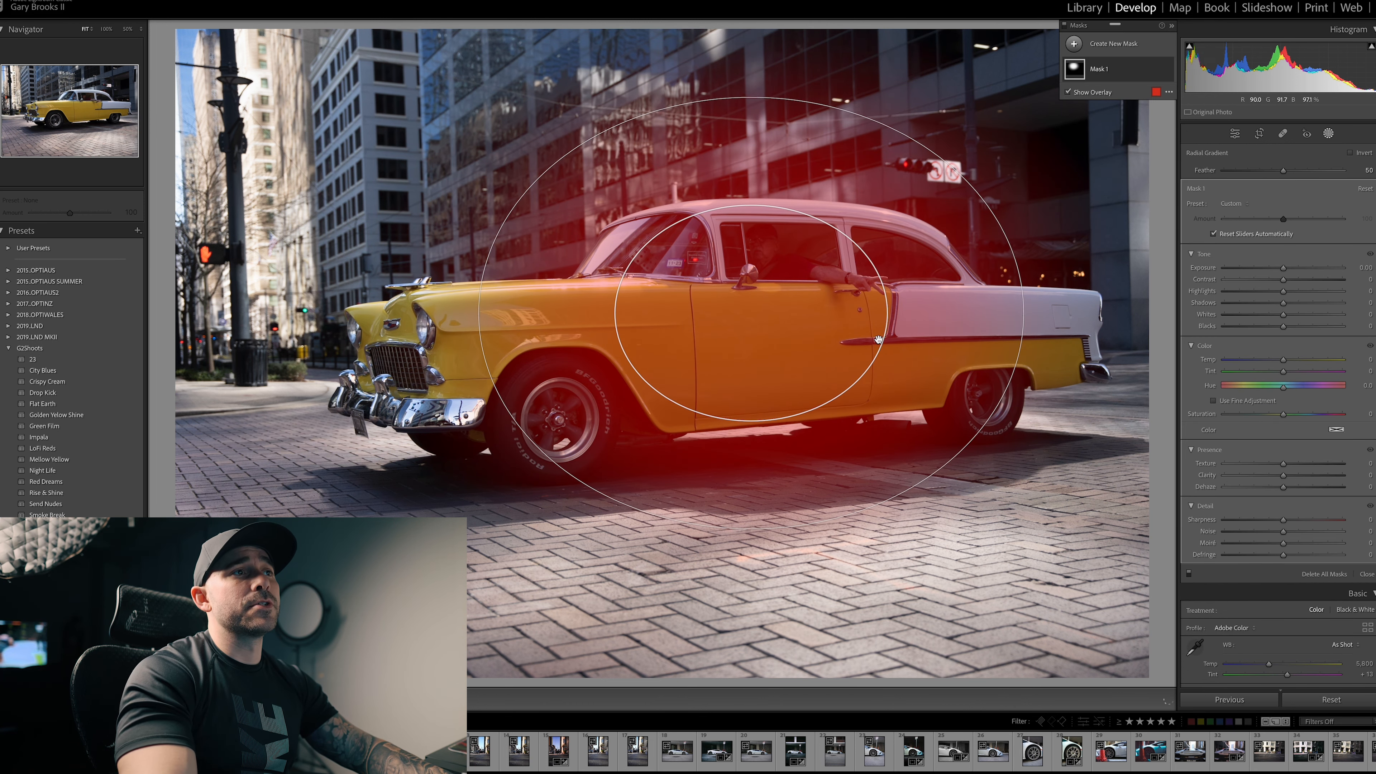
{"action": "left_click", "coordinate": [1351, 153]}
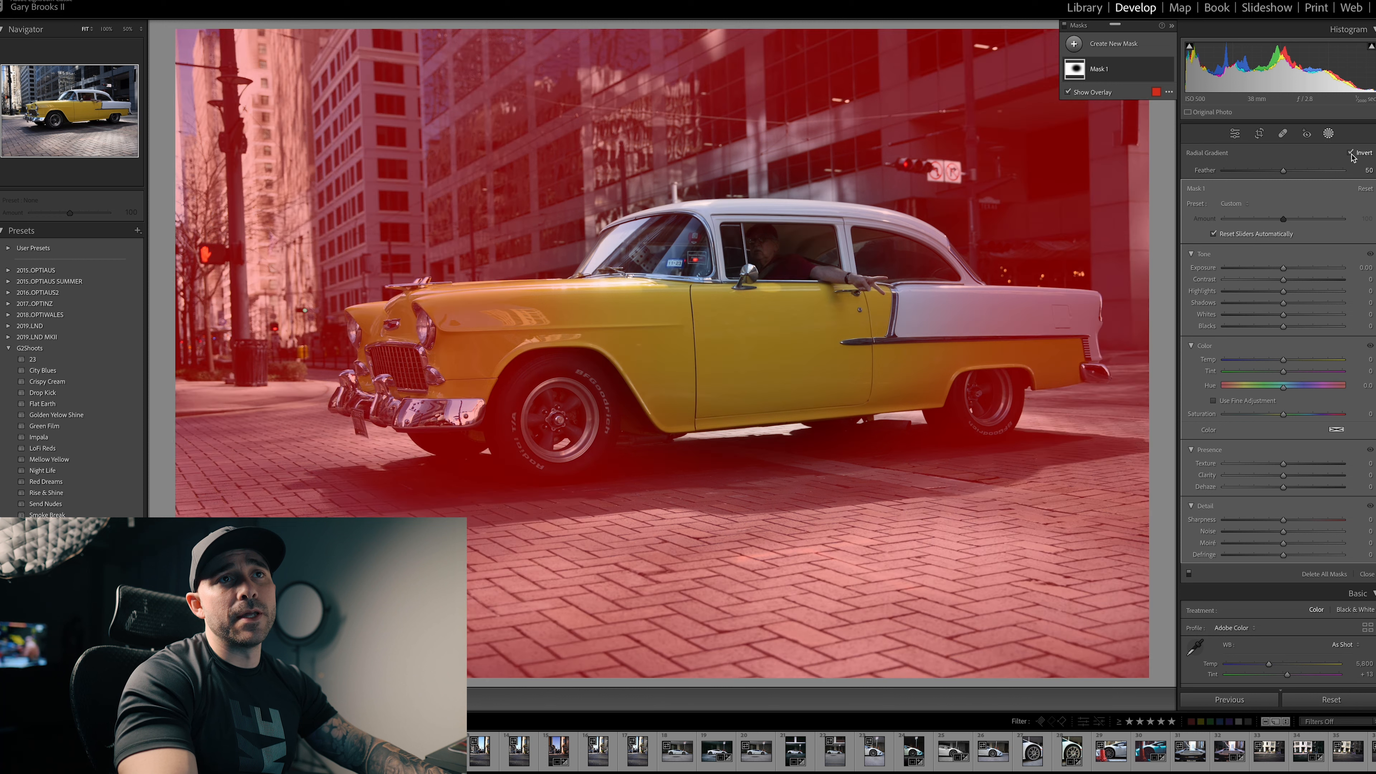
{"action": "left_click", "coordinate": [1240, 204]}
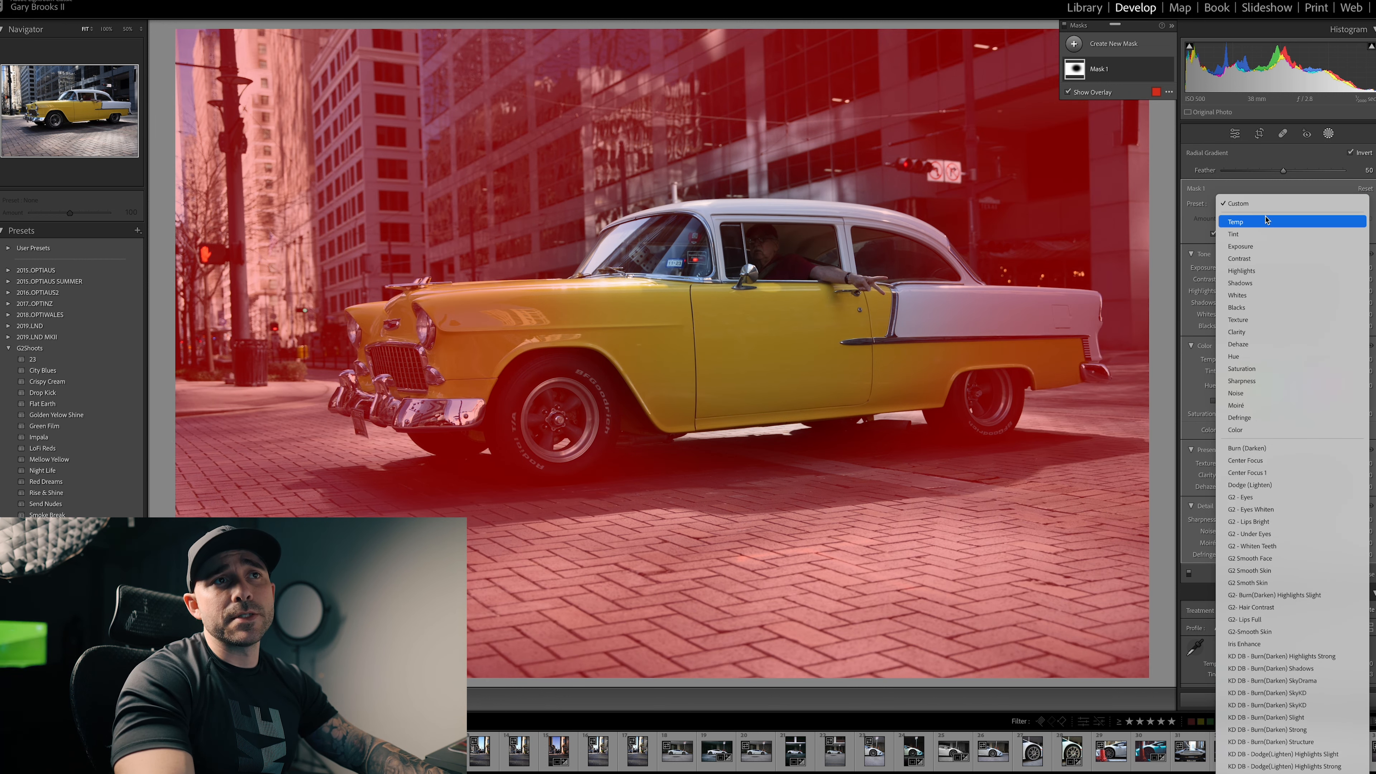
{"action": "left_click", "coordinate": [1281, 461]}
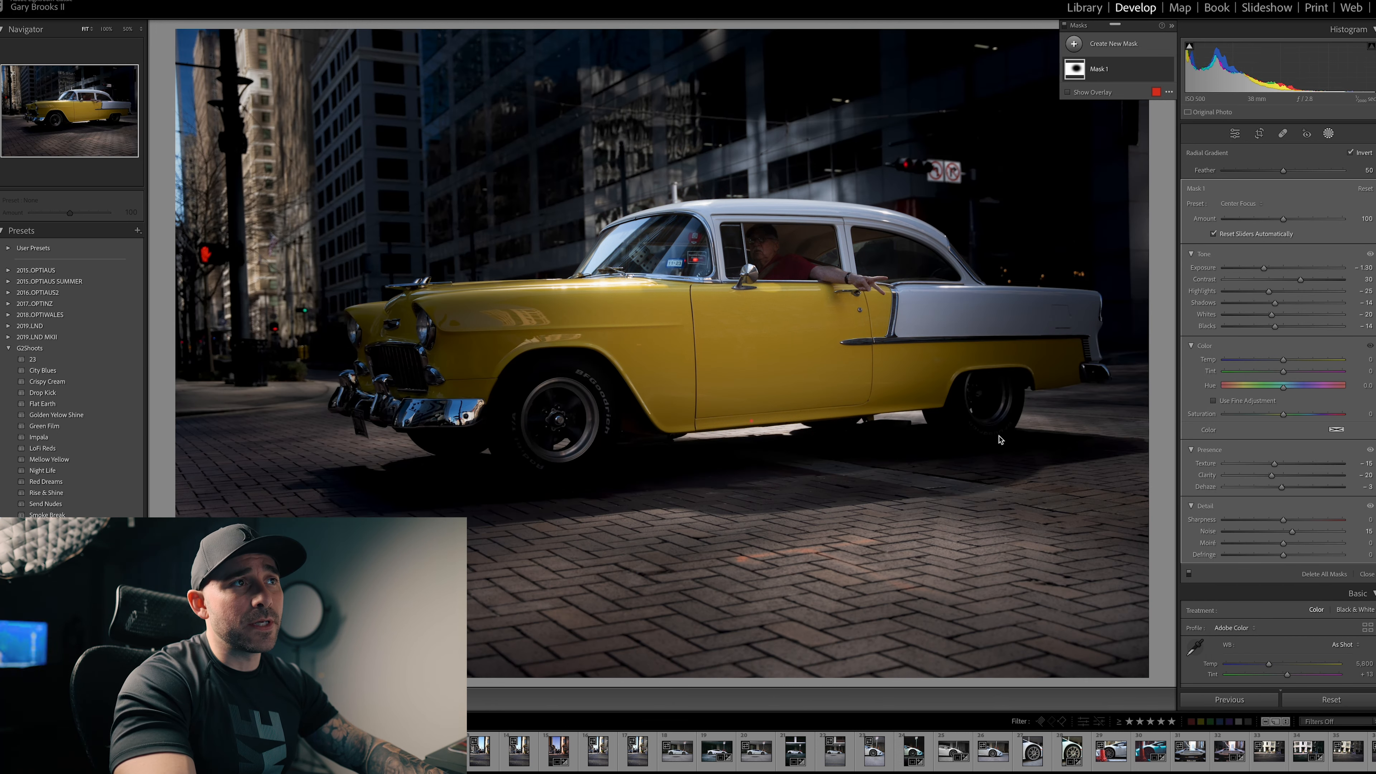
Step: Enlarge and reposition the ellipse to cover more of the car with a feather of 32, and fine-tune the mask's blacks
{"action": "left_click_drag", "start_coordinate": [752, 422], "coordinate": [751, 459]}
{"action": "left_click_drag", "start_coordinate": [475, 316], "coordinate": [393, 314]}
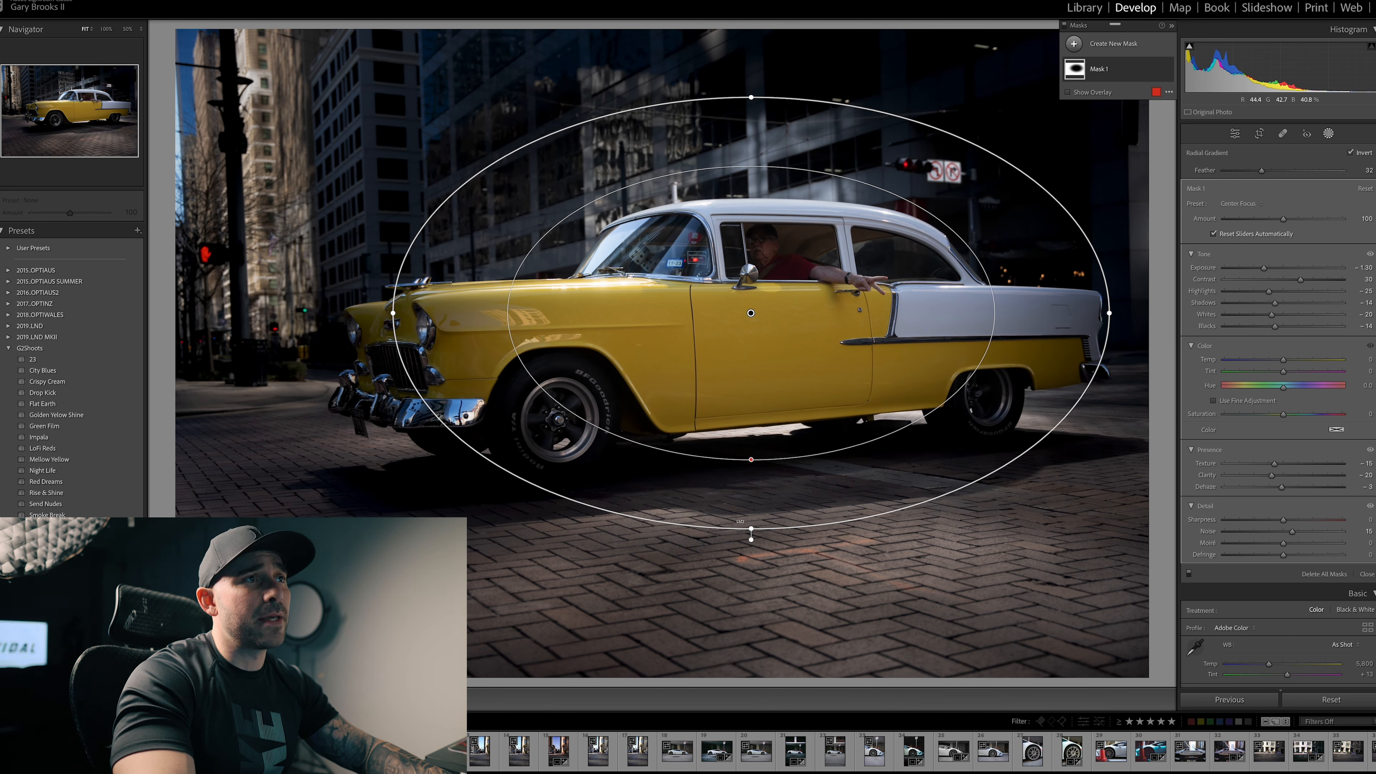
{"action": "left_click_drag", "start_coordinate": [753, 529], "coordinate": [752, 556]}
{"action": "left_click_drag", "start_coordinate": [799, 375], "coordinate": [793, 384]}
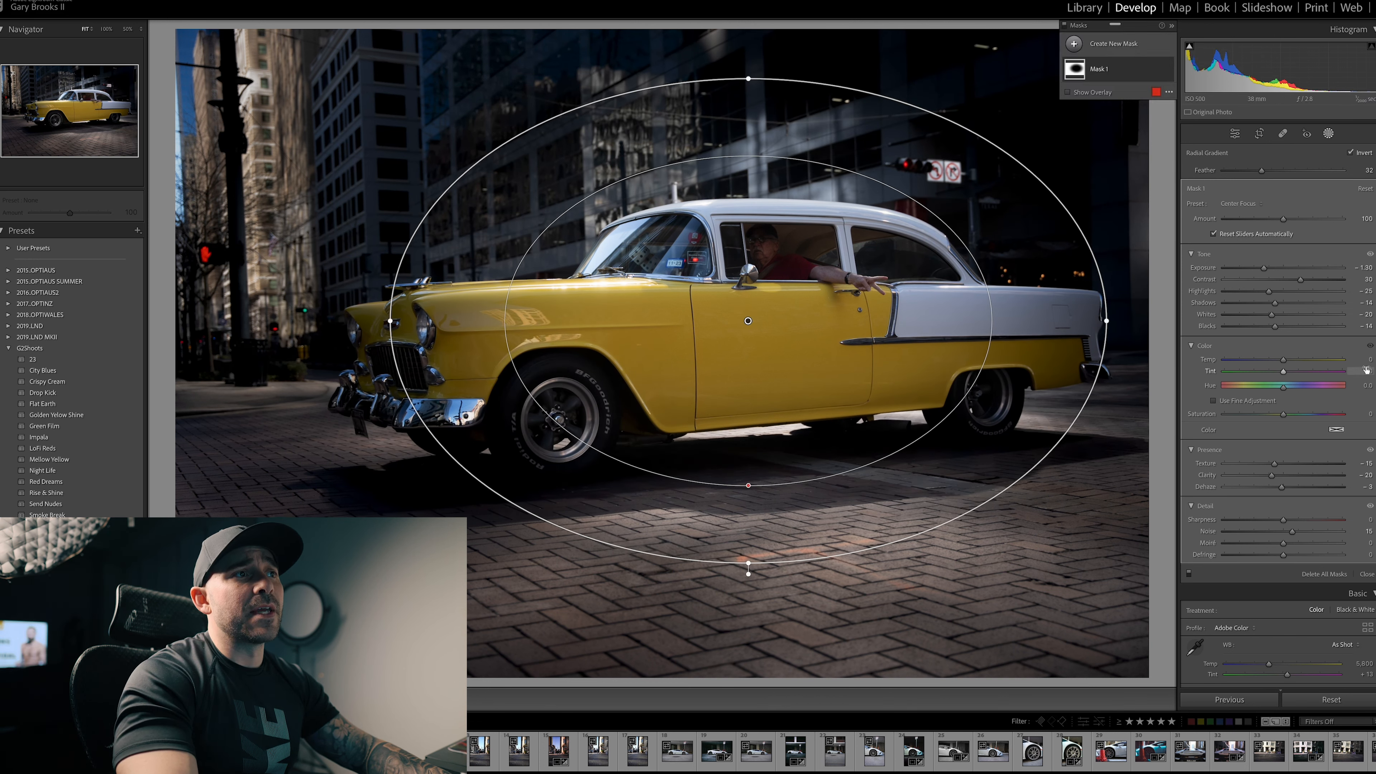
{"action": "left_click_drag", "start_coordinate": [1275, 326], "coordinate": [1273, 329]}
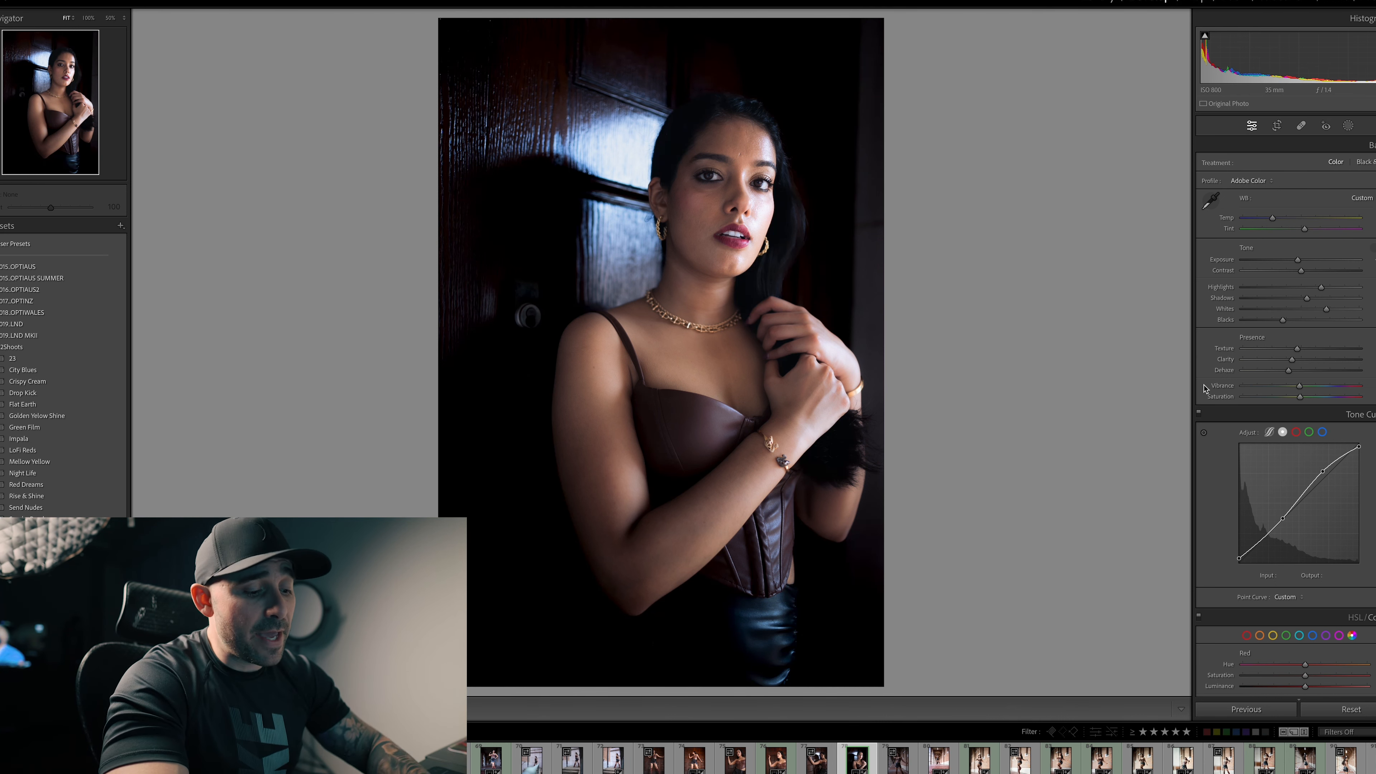
Step: Create a people mask on the portrait that selects only the face skin of Person 1
{"action": "key", "text": "k"}
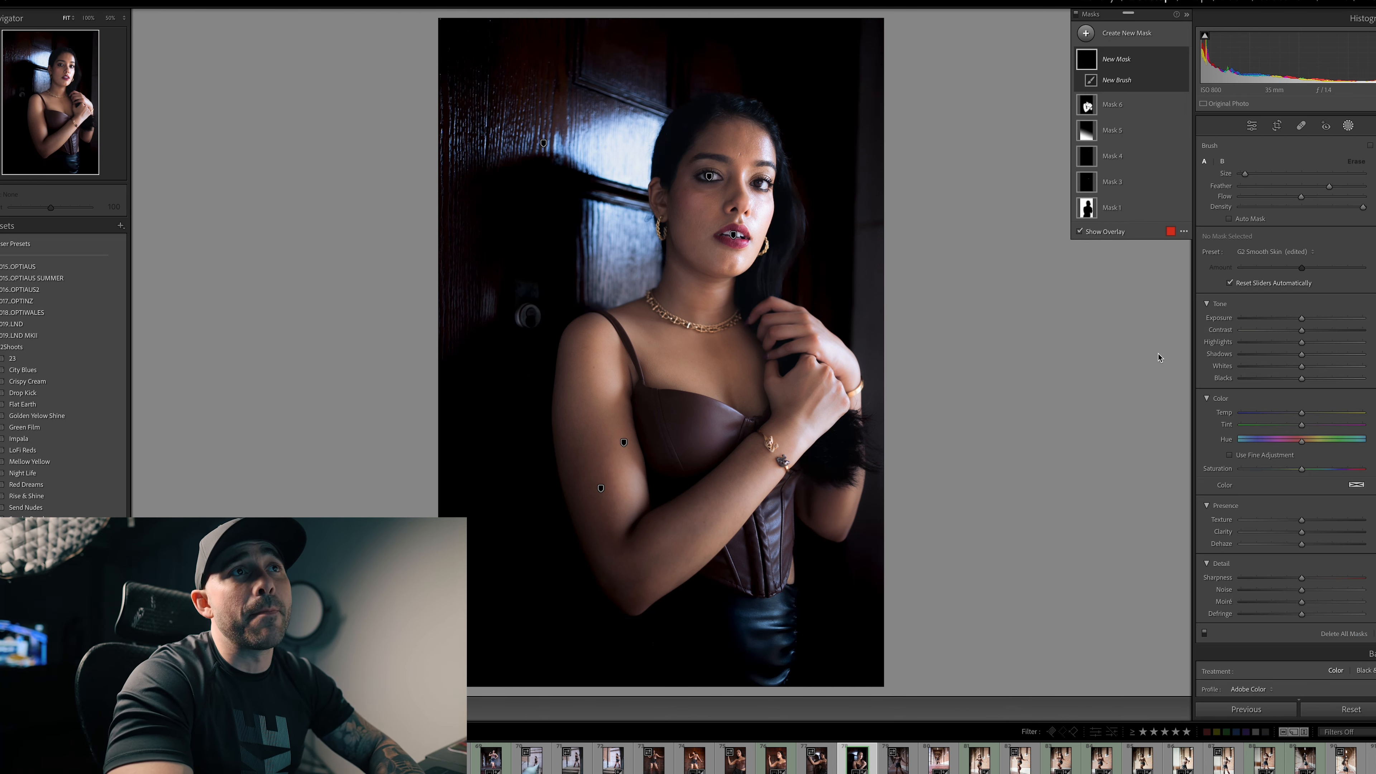
{"action": "left_click", "coordinate": [1086, 34]}
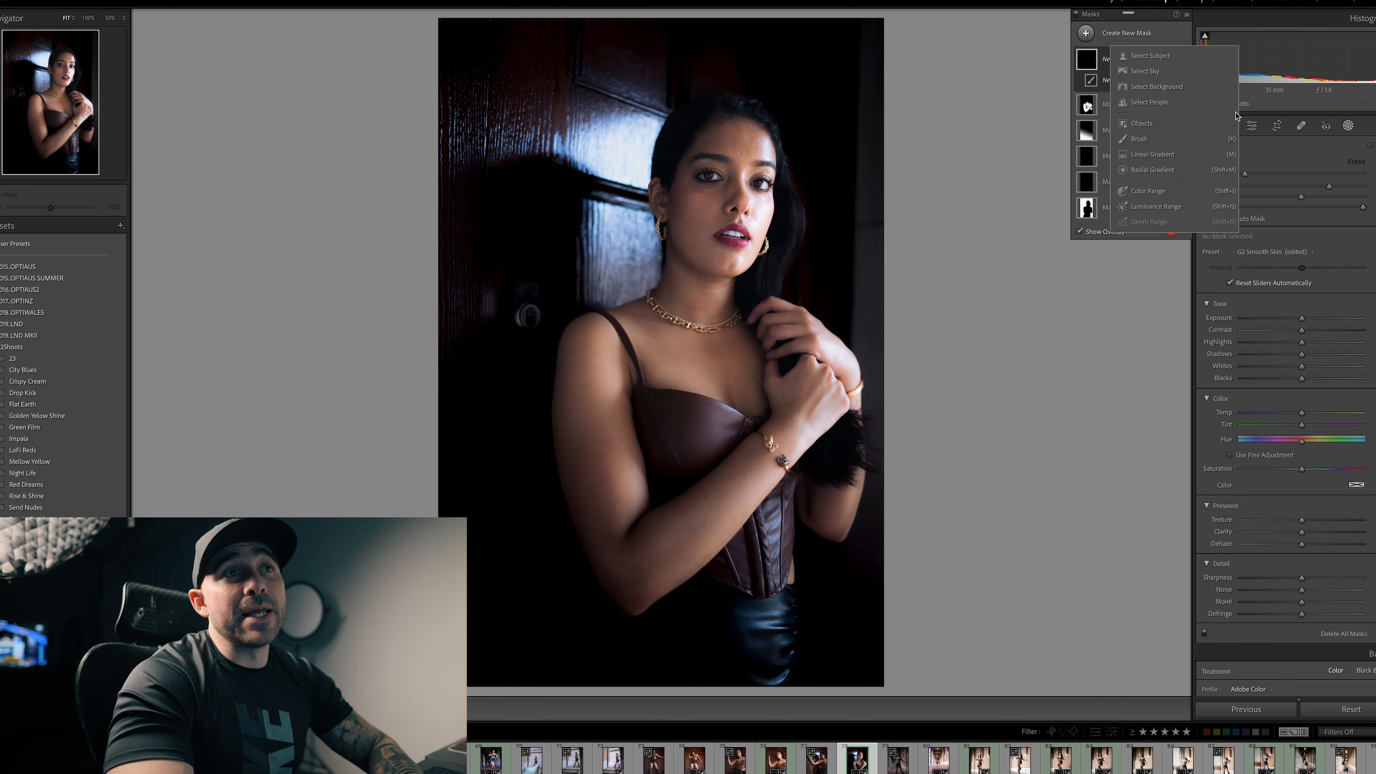
{"action": "left_click", "coordinate": [1167, 106]}
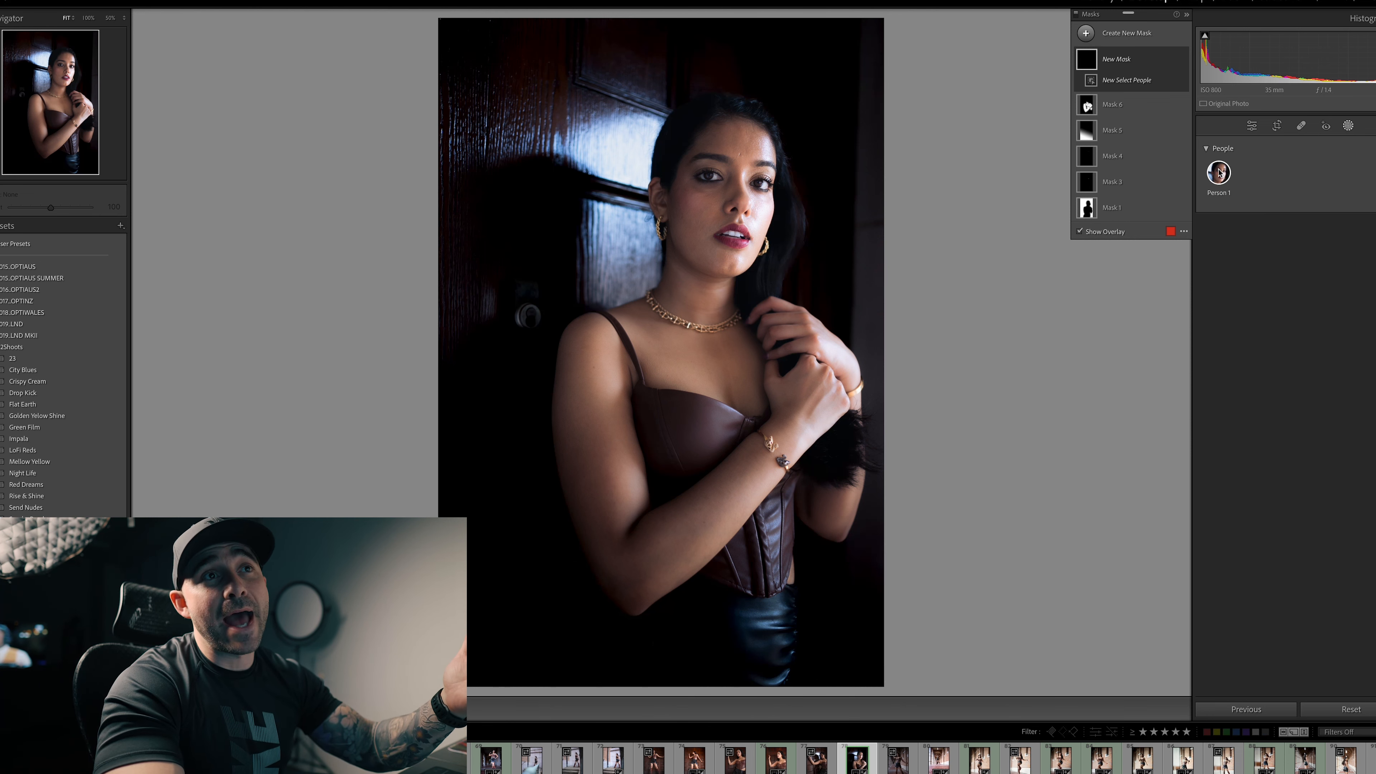
{"action": "left_click", "coordinate": [1218, 173]}
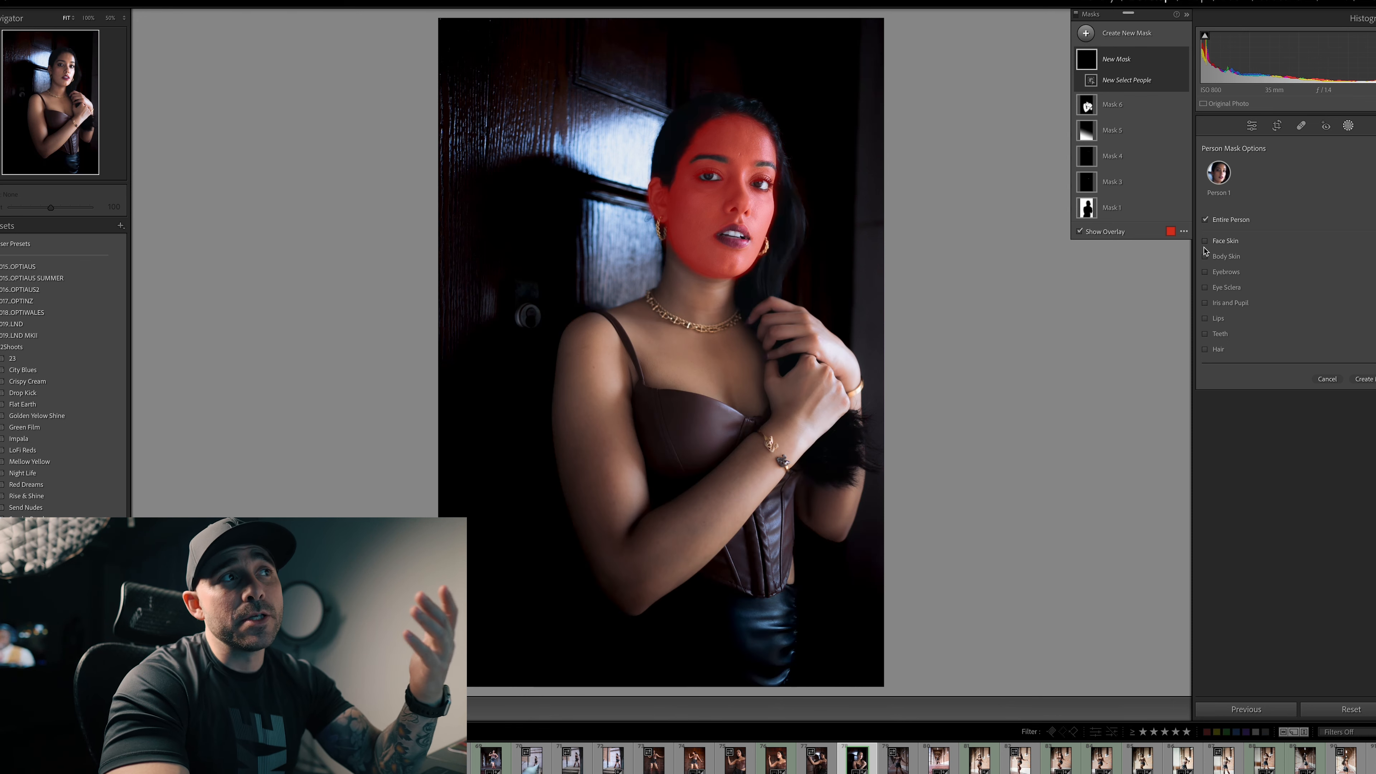
{"action": "left_click", "coordinate": [1205, 242]}
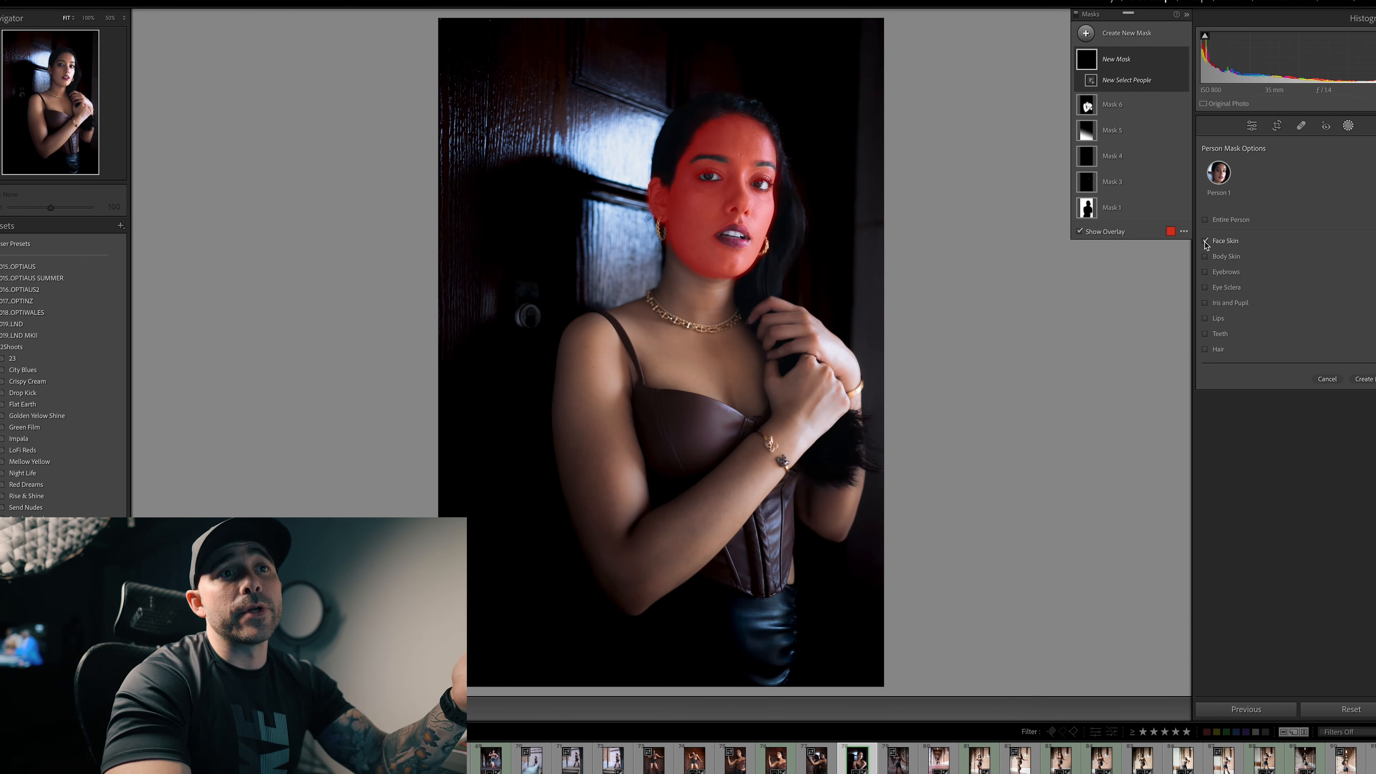
{"action": "left_click", "coordinate": [1365, 379]}
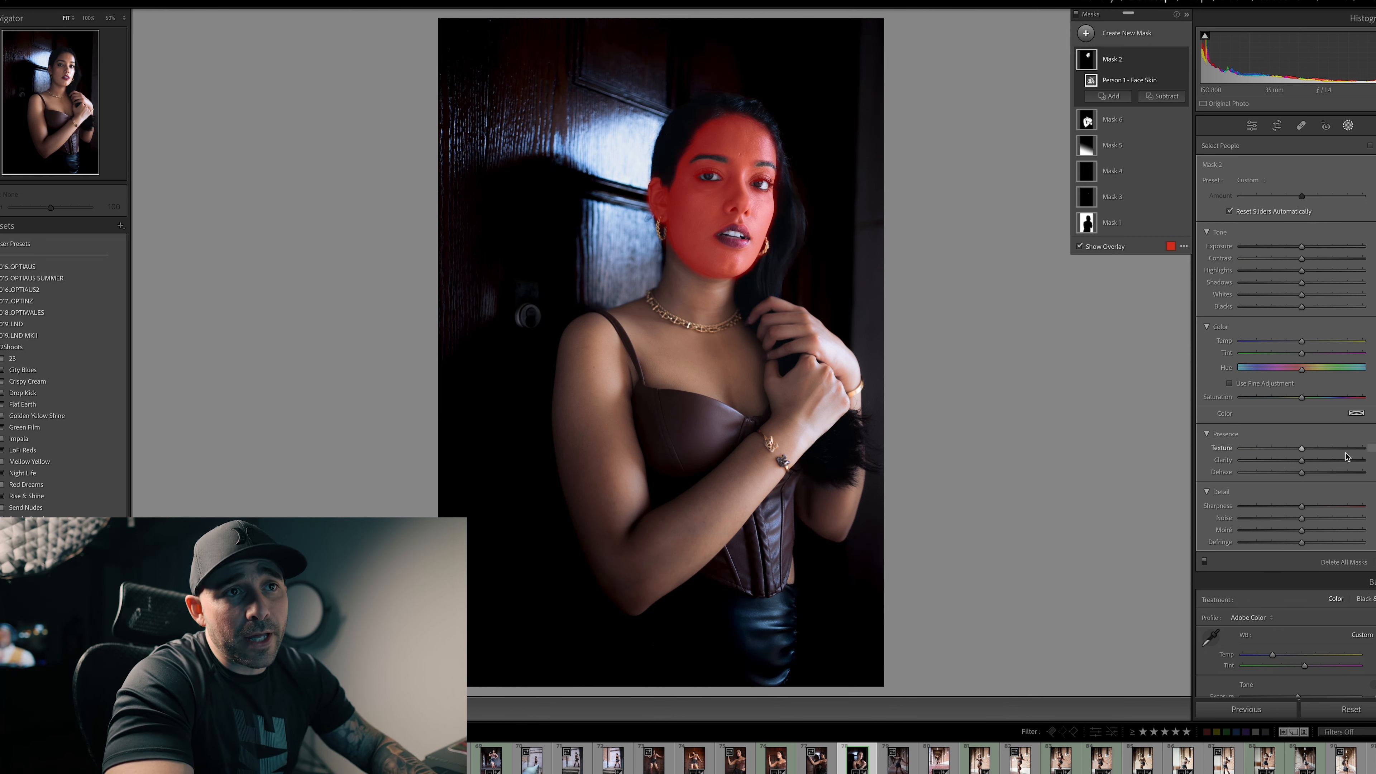
Step: Slightly lower the texture, clarity and dehaze of the face skin mask to soften the skin
{"action": "left_click", "coordinate": [1301, 449]}
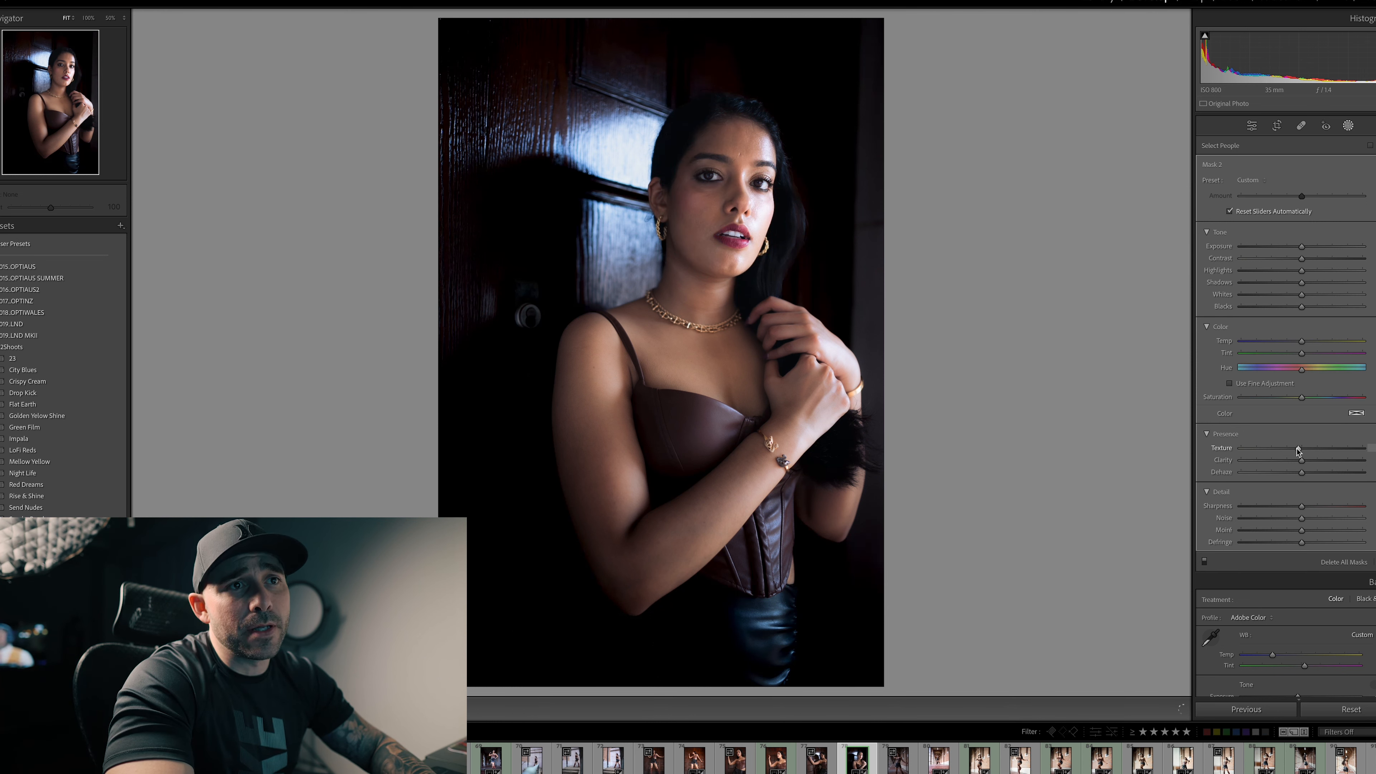
{"action": "left_click_drag", "start_coordinate": [1295, 450], "coordinate": [1301, 471]}
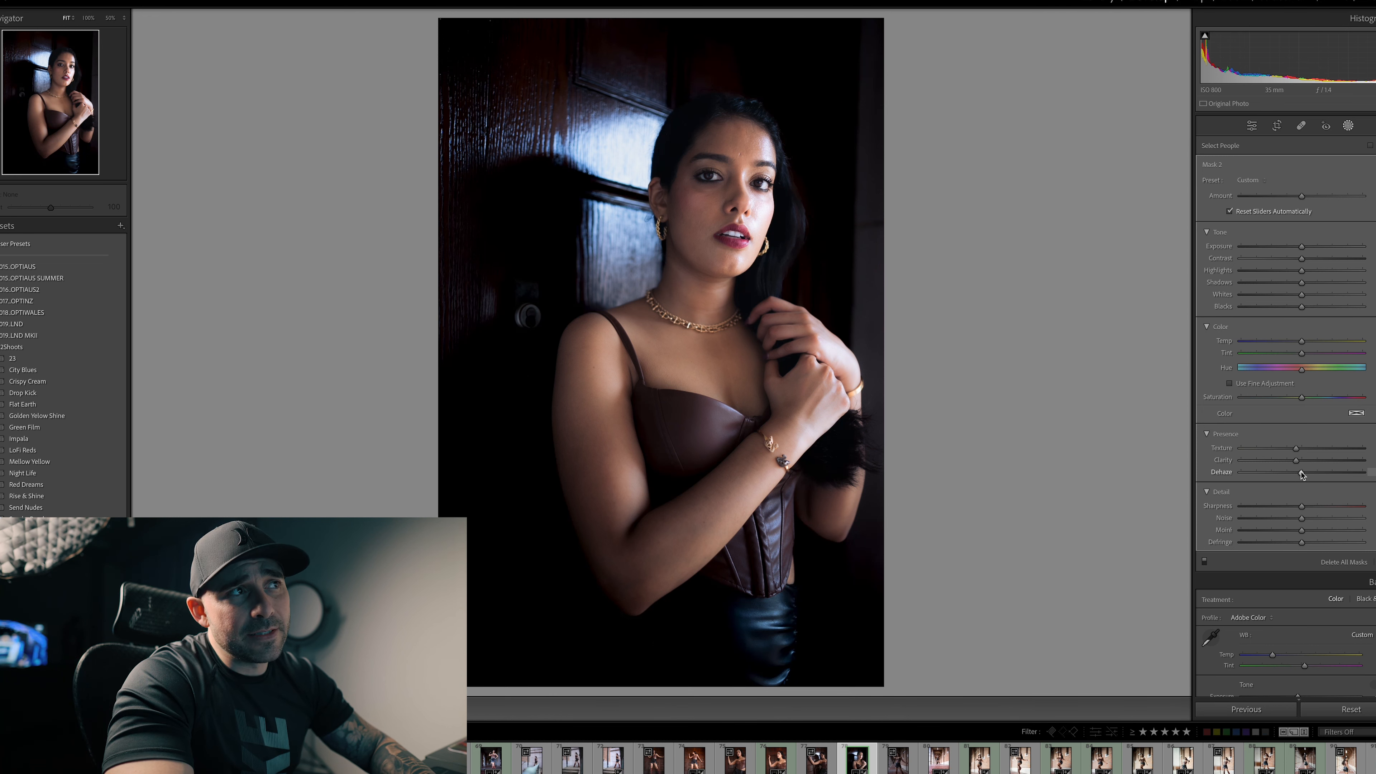
{"action": "left_click_drag", "start_coordinate": [1301, 472], "coordinate": [1297, 448]}
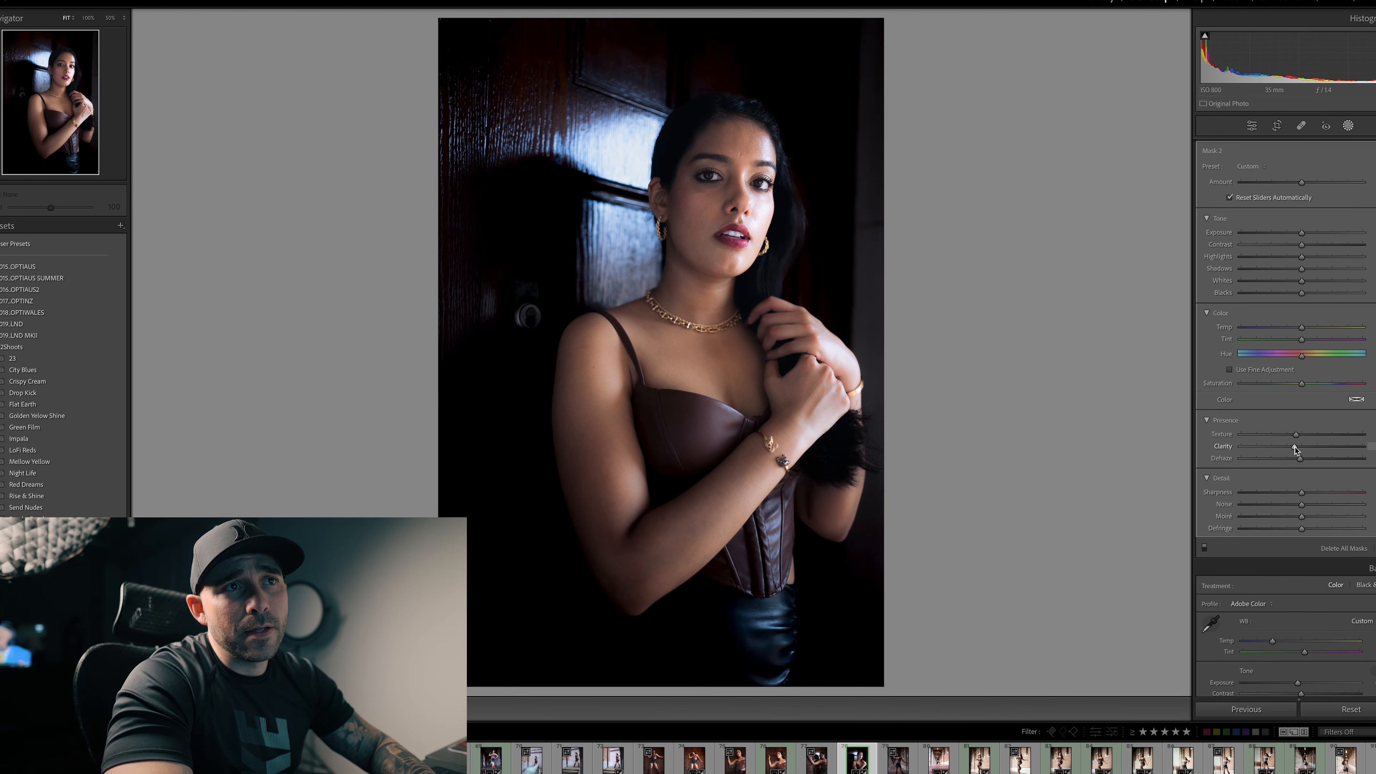
{"action": "left_click_drag", "start_coordinate": [1295, 449], "coordinate": [1295, 449]}
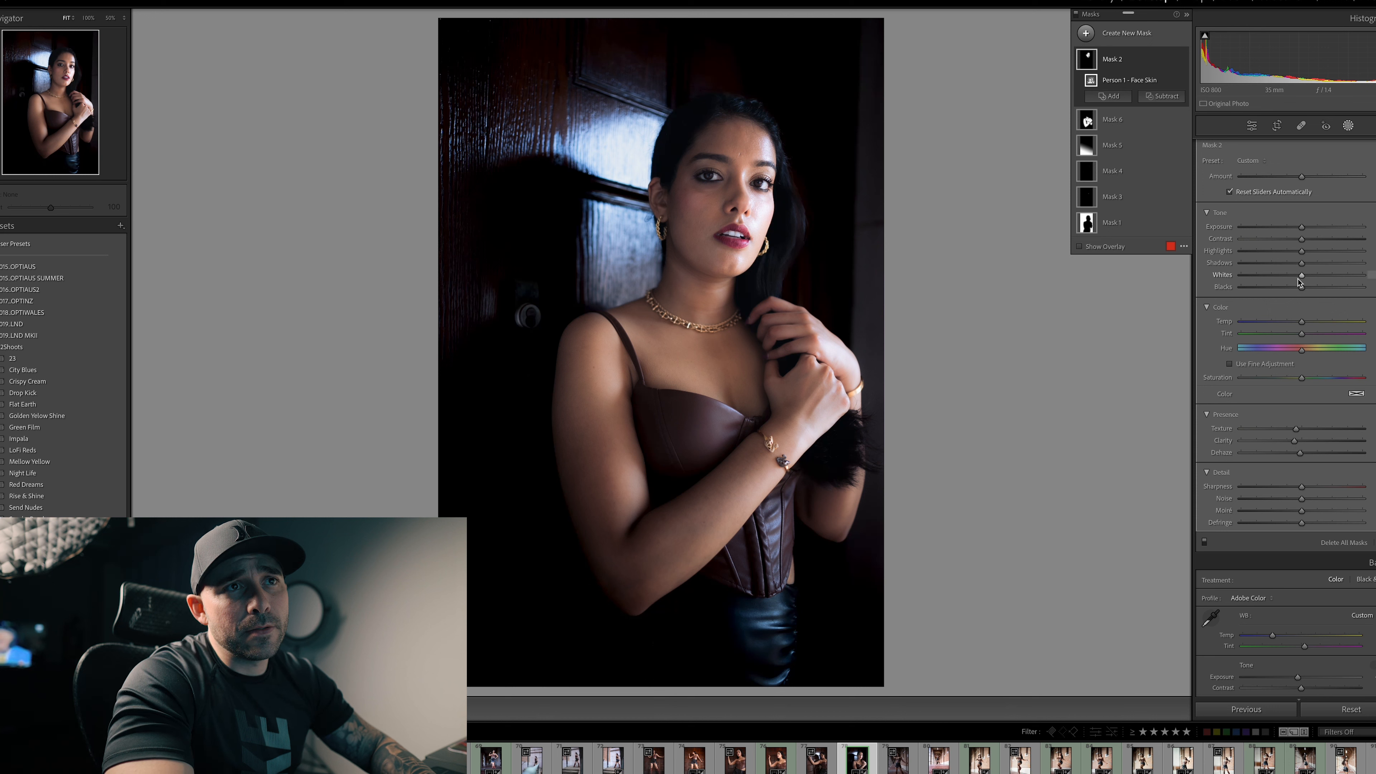
{"action": "left_click_drag", "start_coordinate": [1300, 278], "coordinate": [1301, 279]}
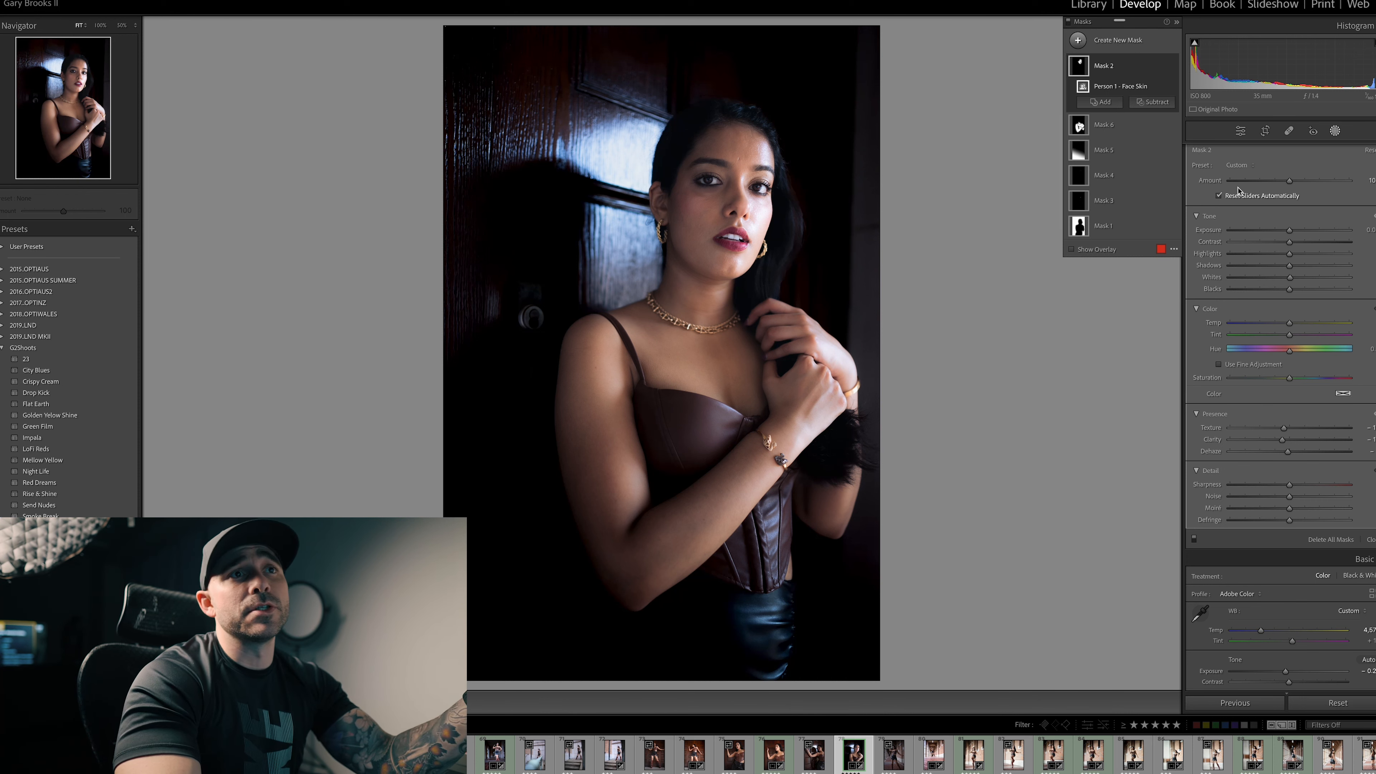
Step: Save the face skin mask's current settings as a new mask preset named Model shoot smooth face
{"action": "left_click", "coordinate": [1239, 165]}
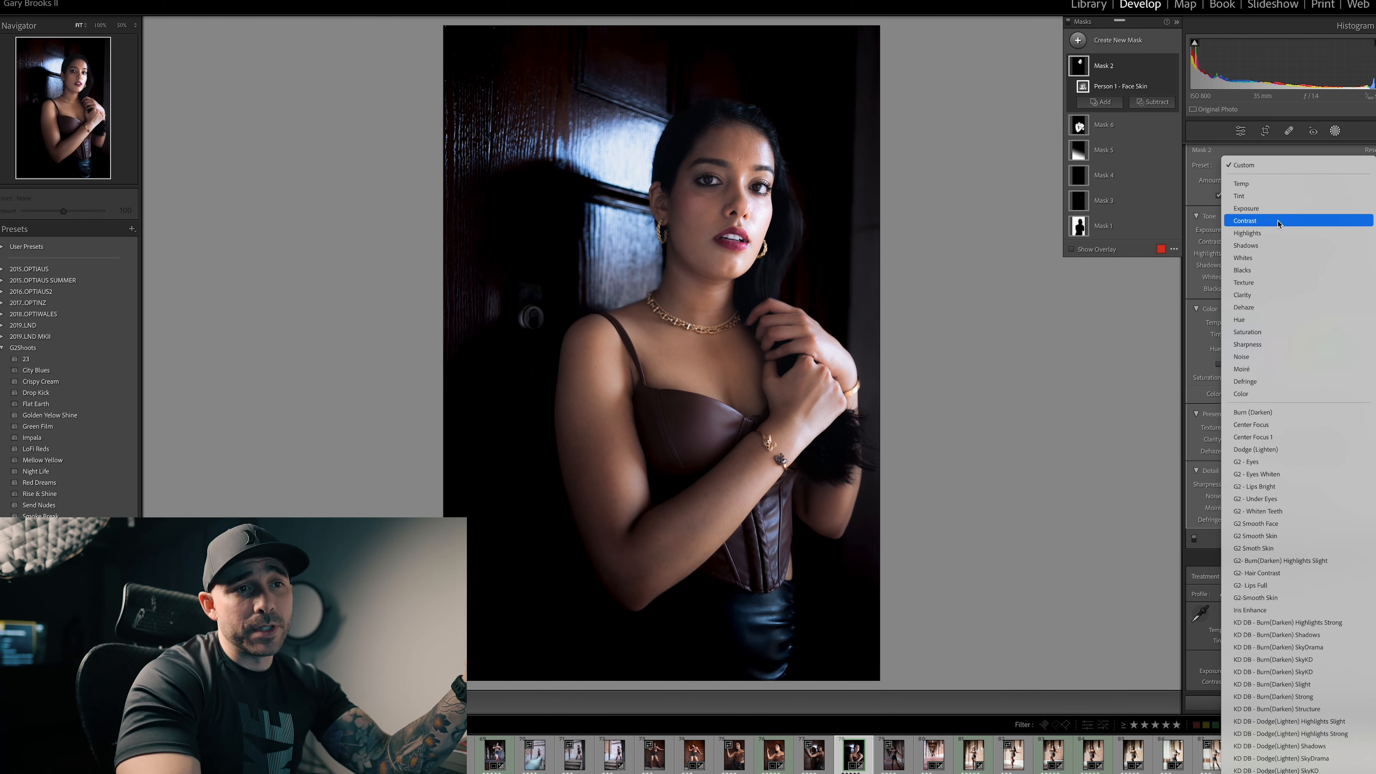
{"action": "scroll", "coordinate": [1300, 216], "scroll_direction": "down", "scroll_amount": 5}
{"action": "left_click", "coordinate": [1299, 765]}
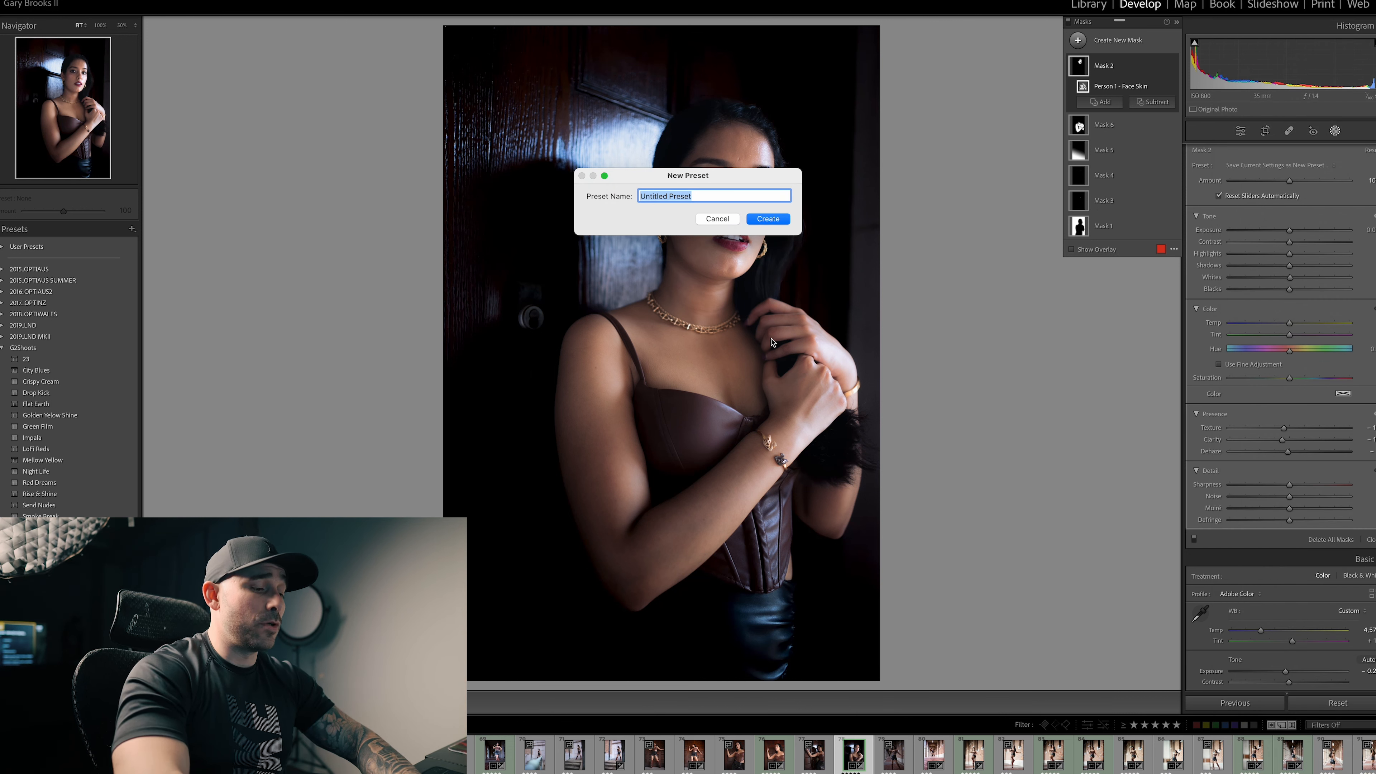
{"action": "type", "text": "Model"}
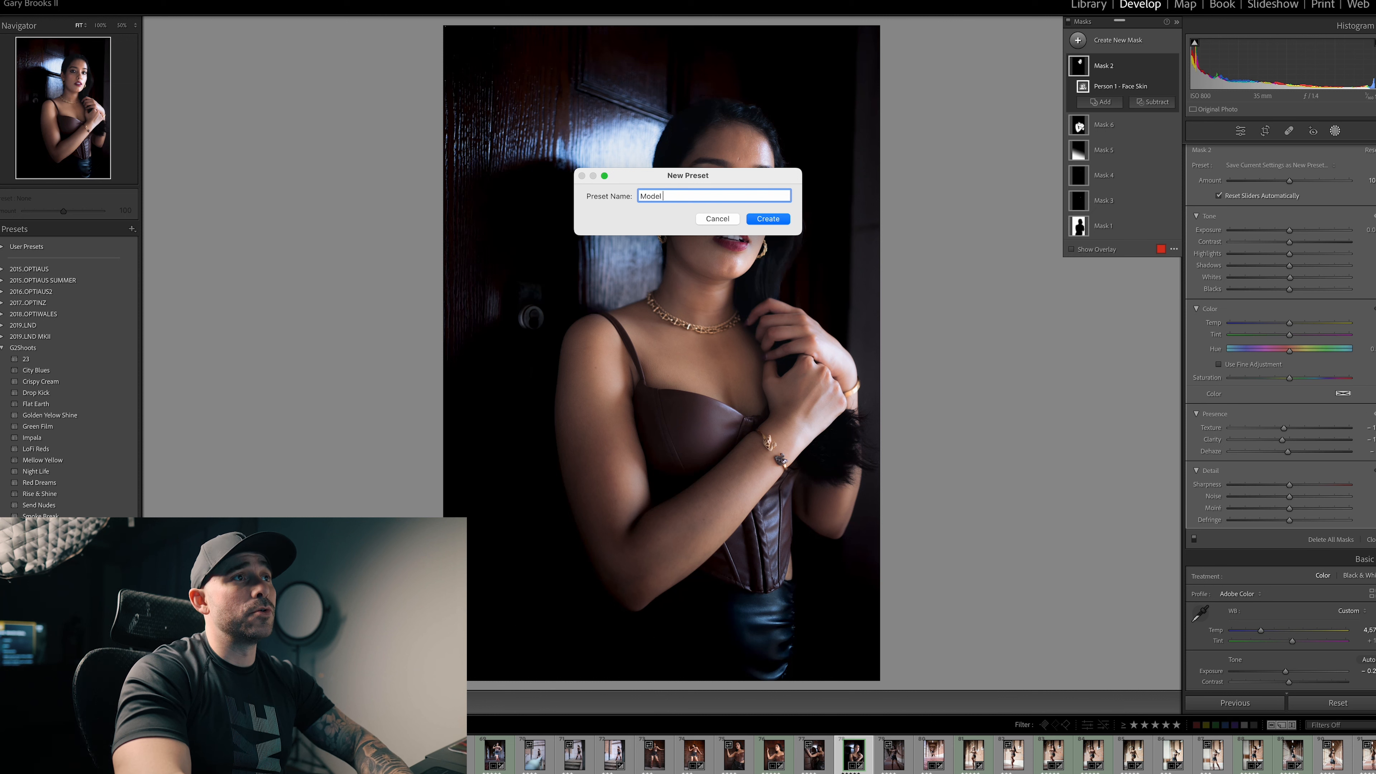
{"action": "type", "text": " shoot smooth face"}
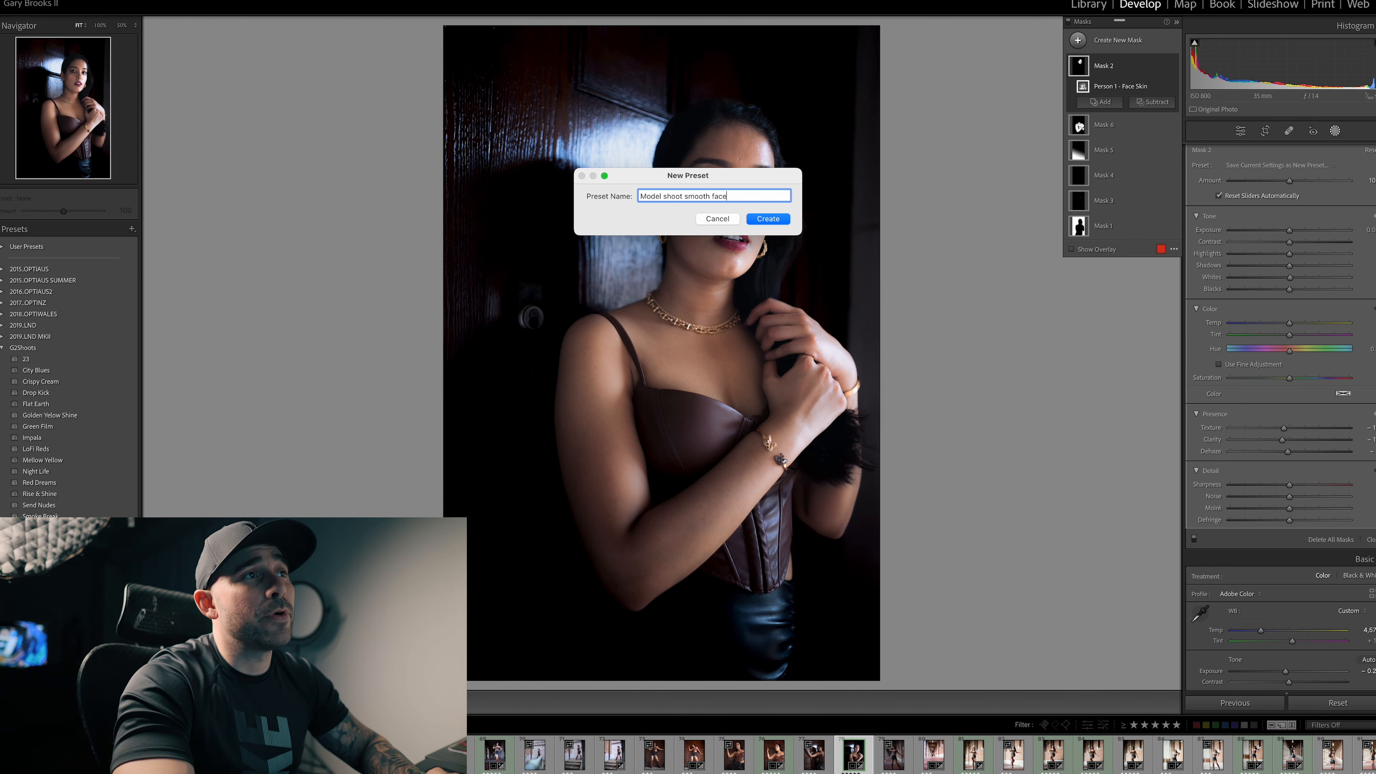
{"action": "left_click", "coordinate": [768, 219]}
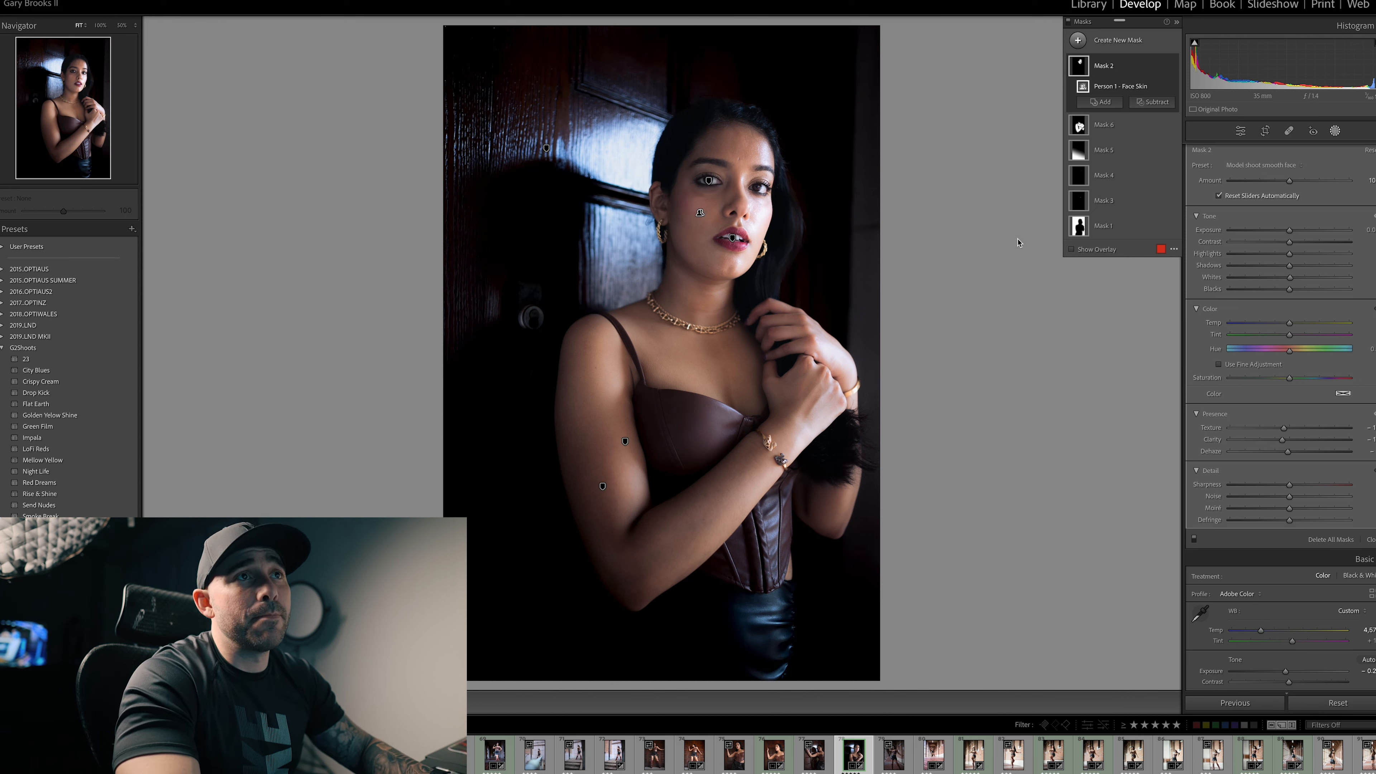
Step: Create another people mask on the portrait that selects only the face skin of Person 1
{"action": "key", "text": "k"}
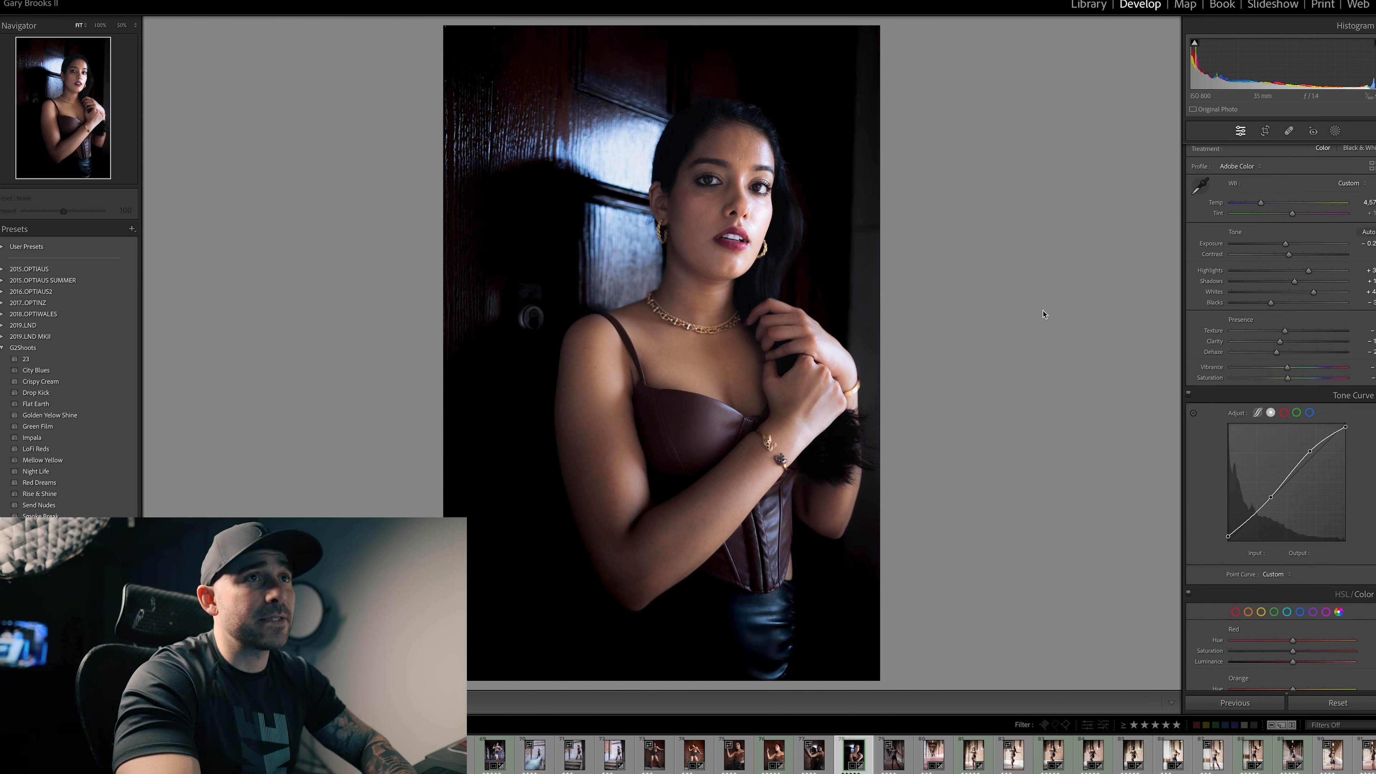
{"action": "key", "text": "k"}
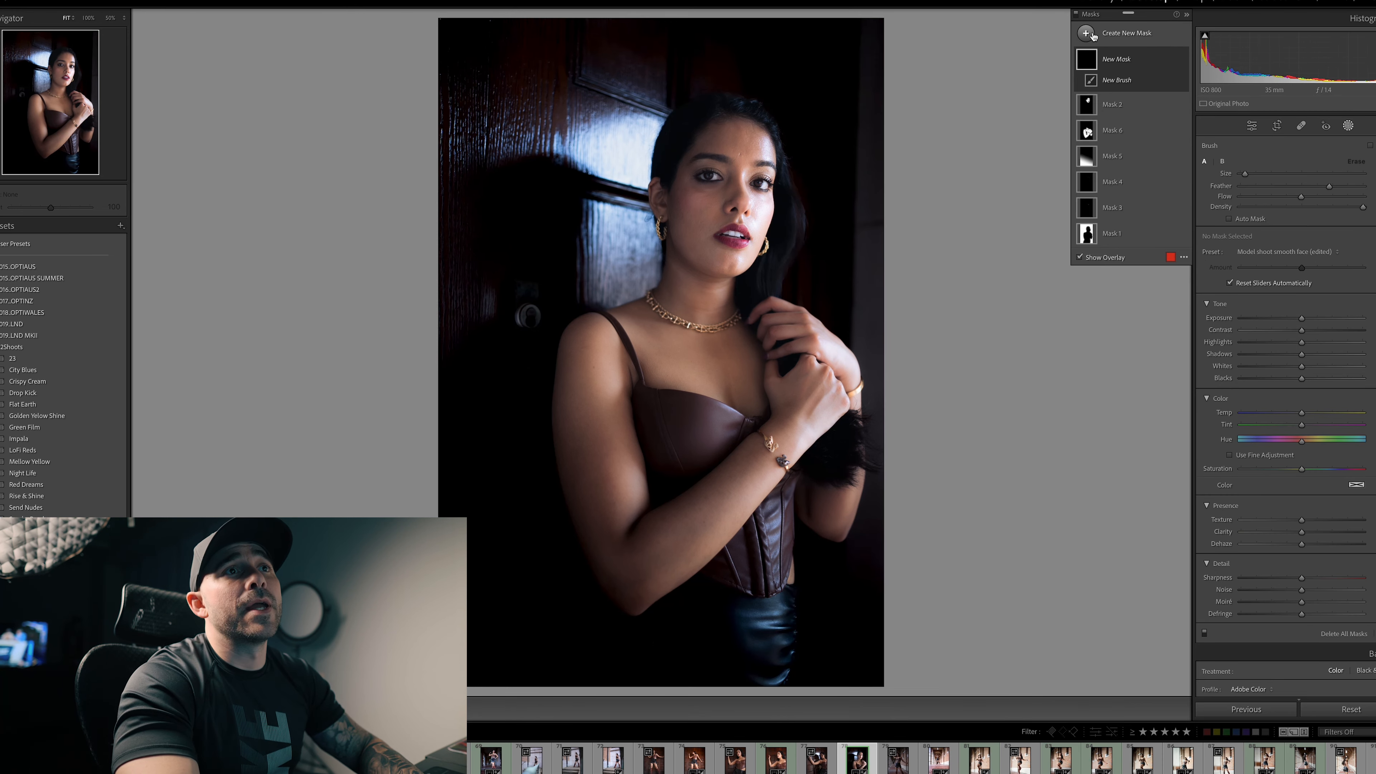
{"action": "left_click", "coordinate": [1081, 41]}
{"action": "left_click", "coordinate": [1160, 92]}
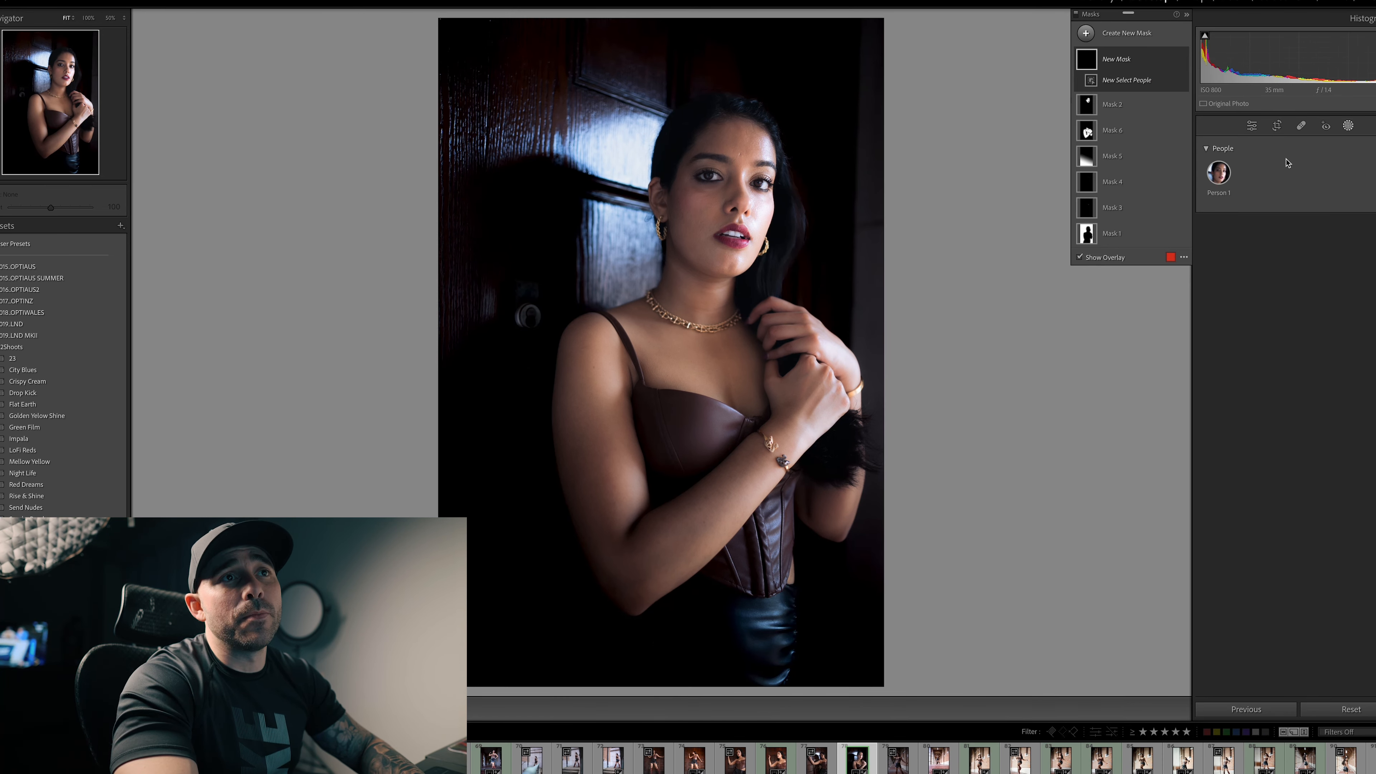
{"action": "left_click", "coordinate": [1220, 174]}
{"action": "left_click", "coordinate": [1219, 241]}
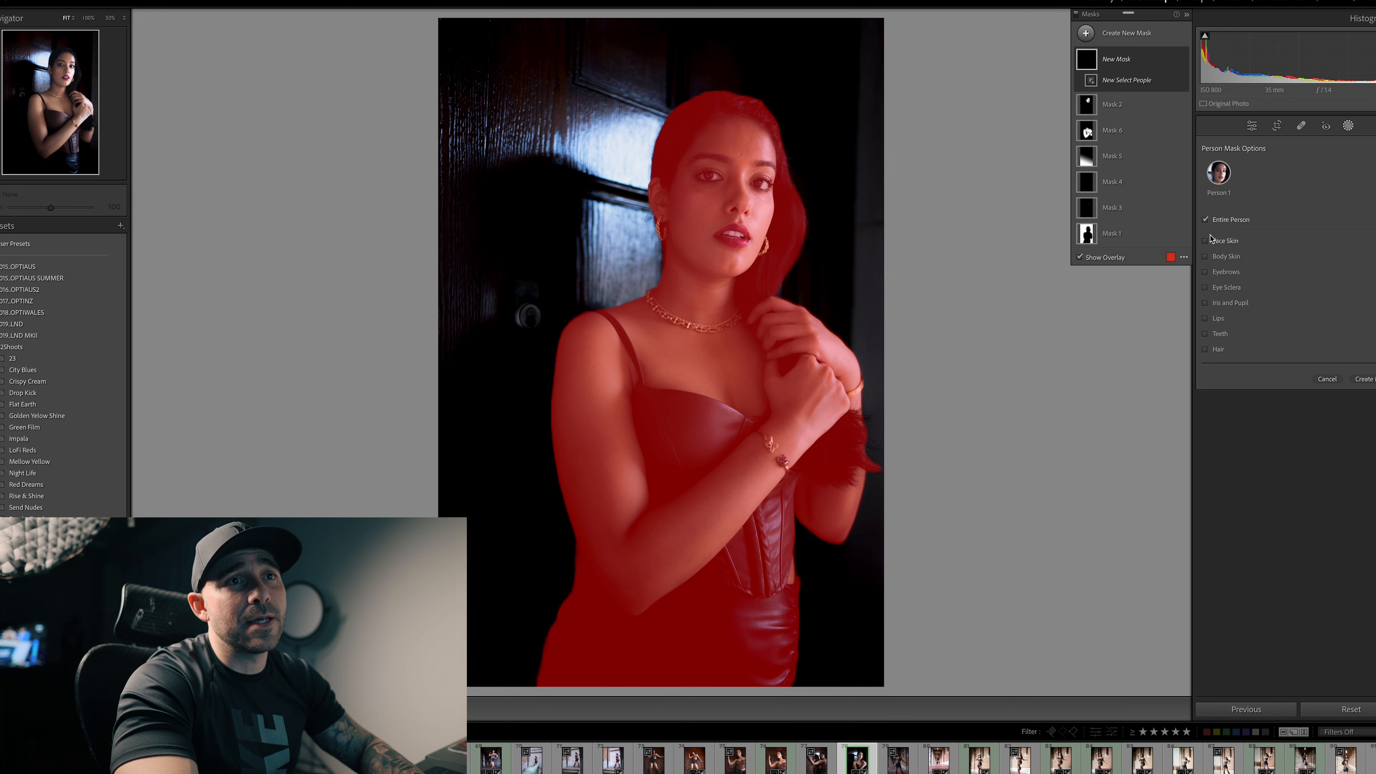
{"action": "left_click", "coordinate": [1371, 380]}
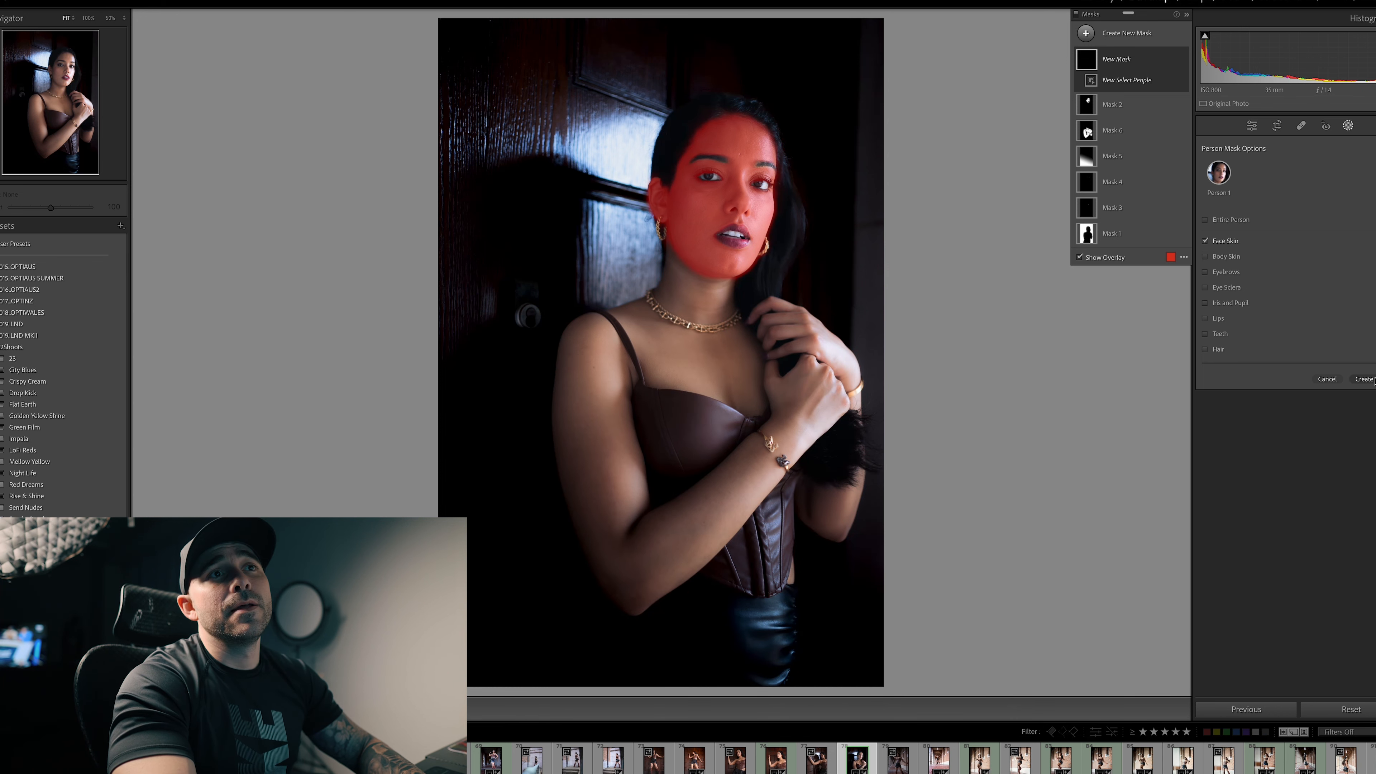
Step: Apply the saved preset Model shoot smooth face to the new face skin mask and finish masking
{"action": "left_click", "coordinate": [1255, 180]}
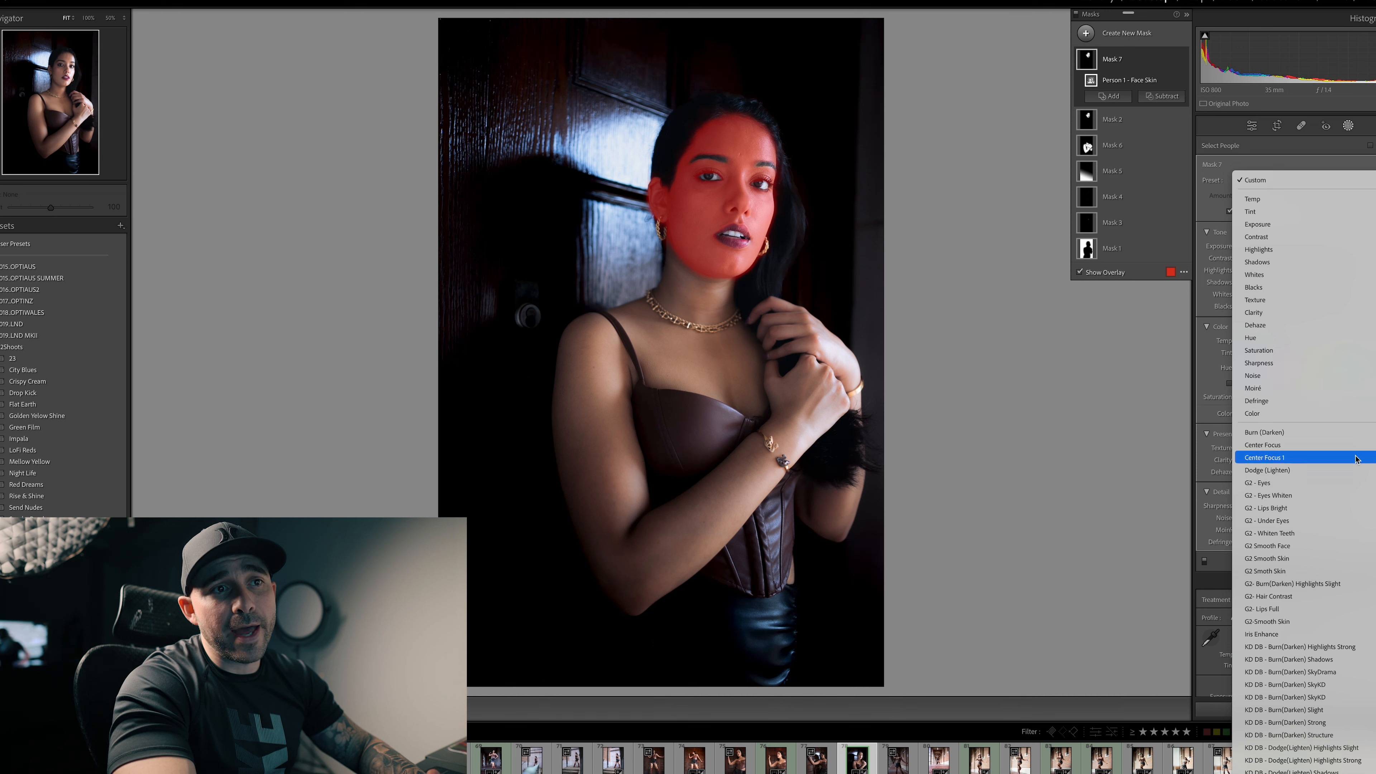
{"action": "scroll", "coordinate": [1349, 542], "scroll_direction": "down", "scroll_amount": 10}
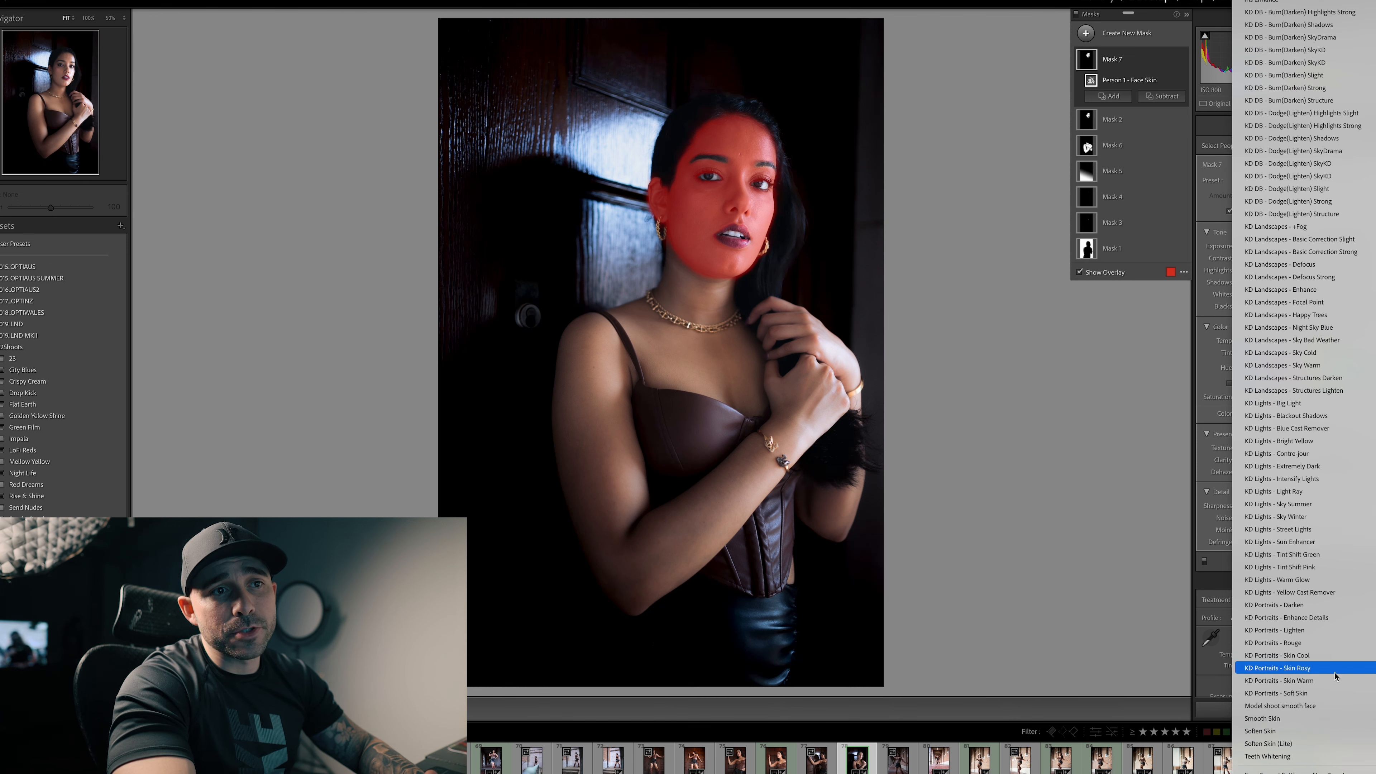
{"action": "left_click", "coordinate": [1313, 708]}
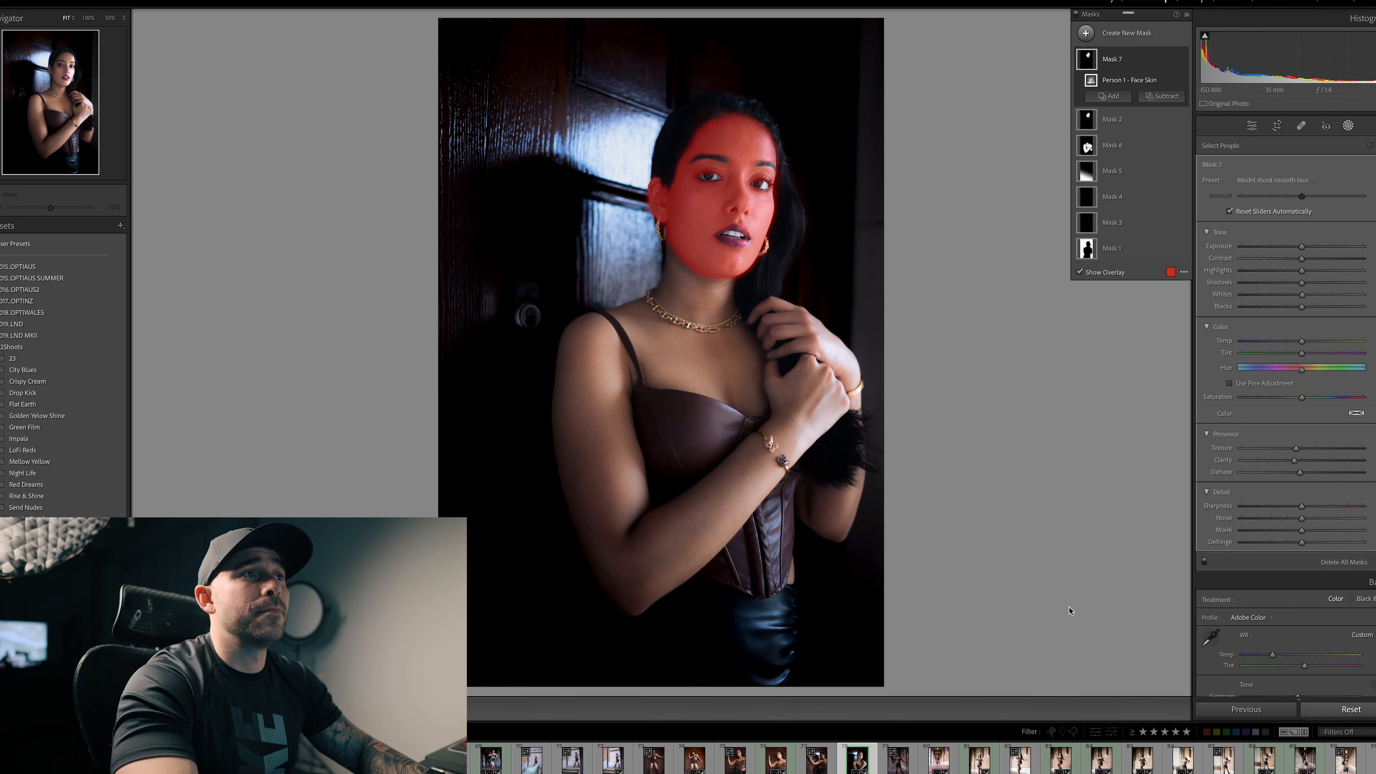
{"action": "key", "text": "shift+w"}
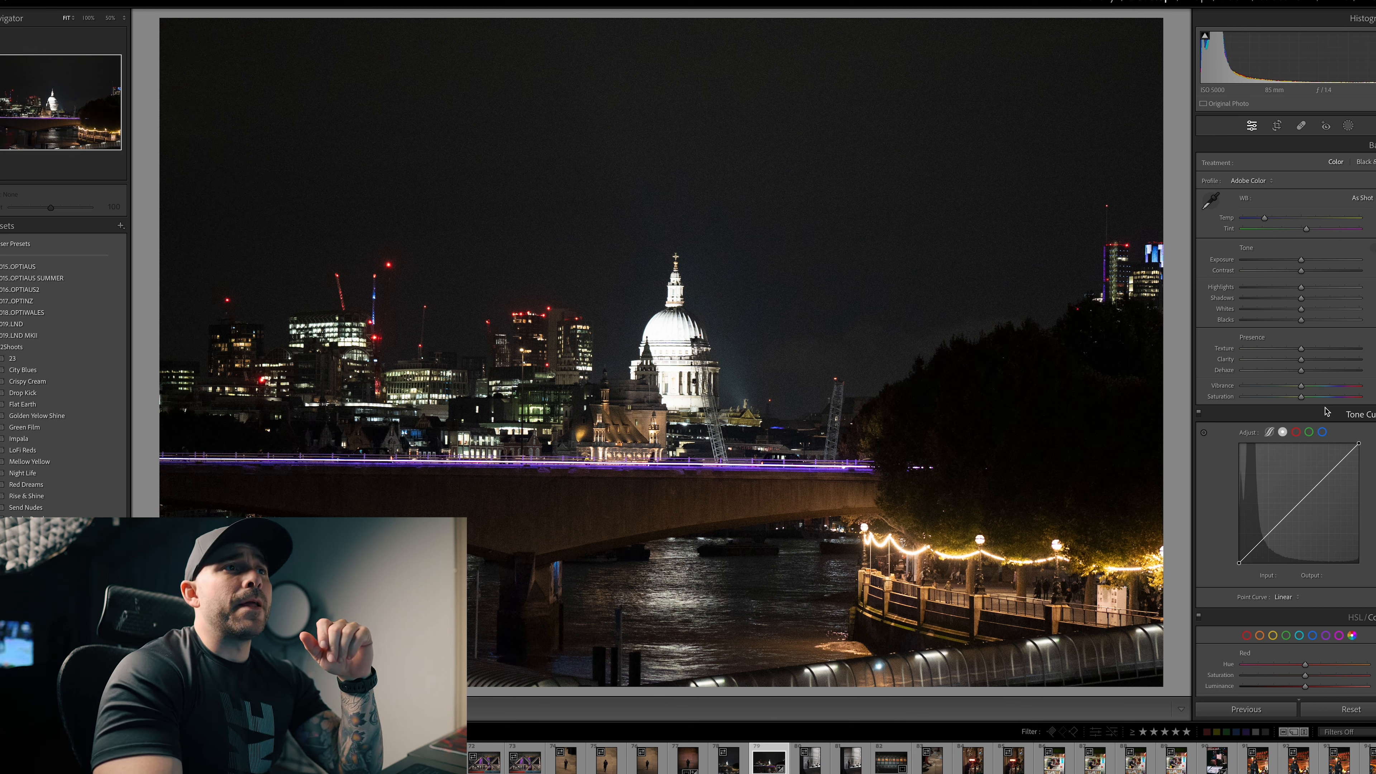
Step: Apply the automatic tone adjustment to the night photo of the domed cathedral and bridge
{"action": "scroll", "coordinate": [1326, 412], "scroll_direction": "down", "scroll_amount": 15}
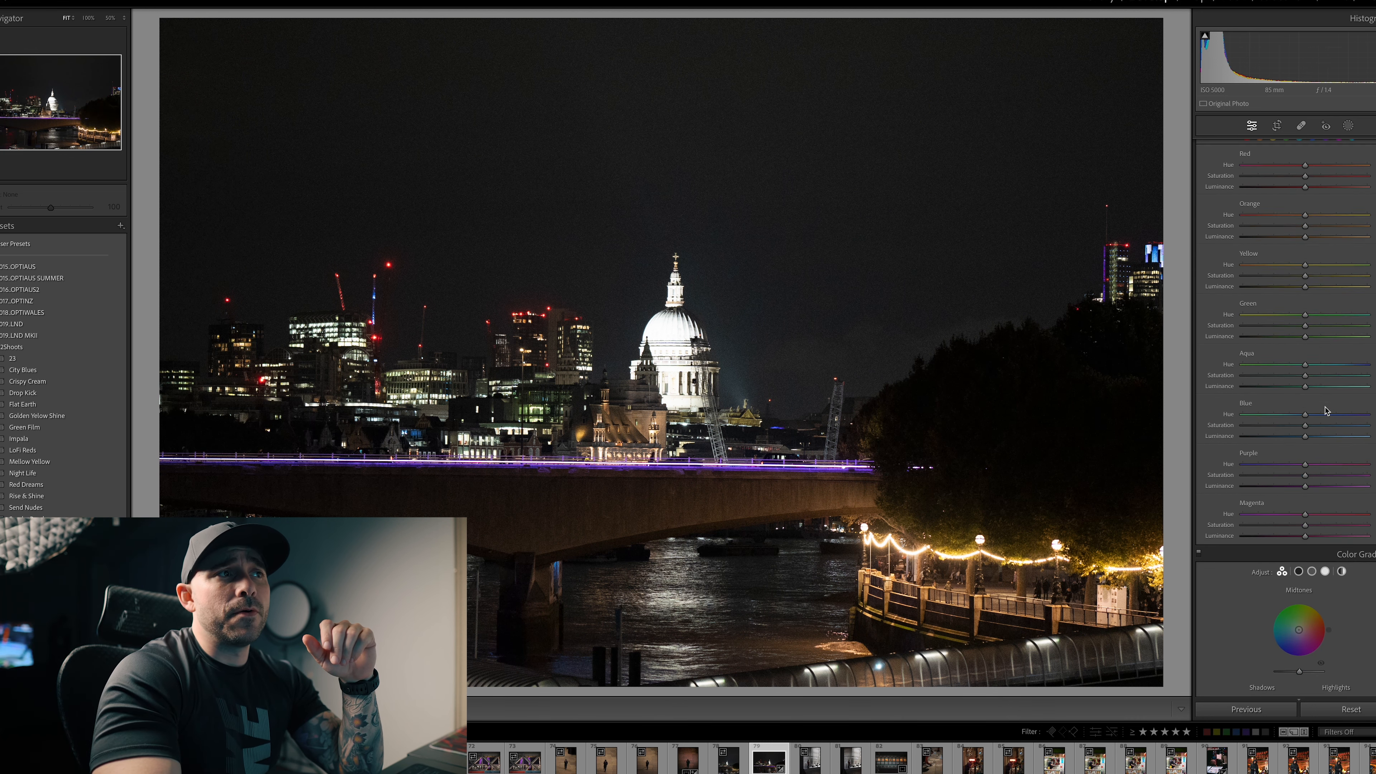
{"action": "scroll", "coordinate": [1326, 412], "scroll_direction": "up", "scroll_amount": 12}
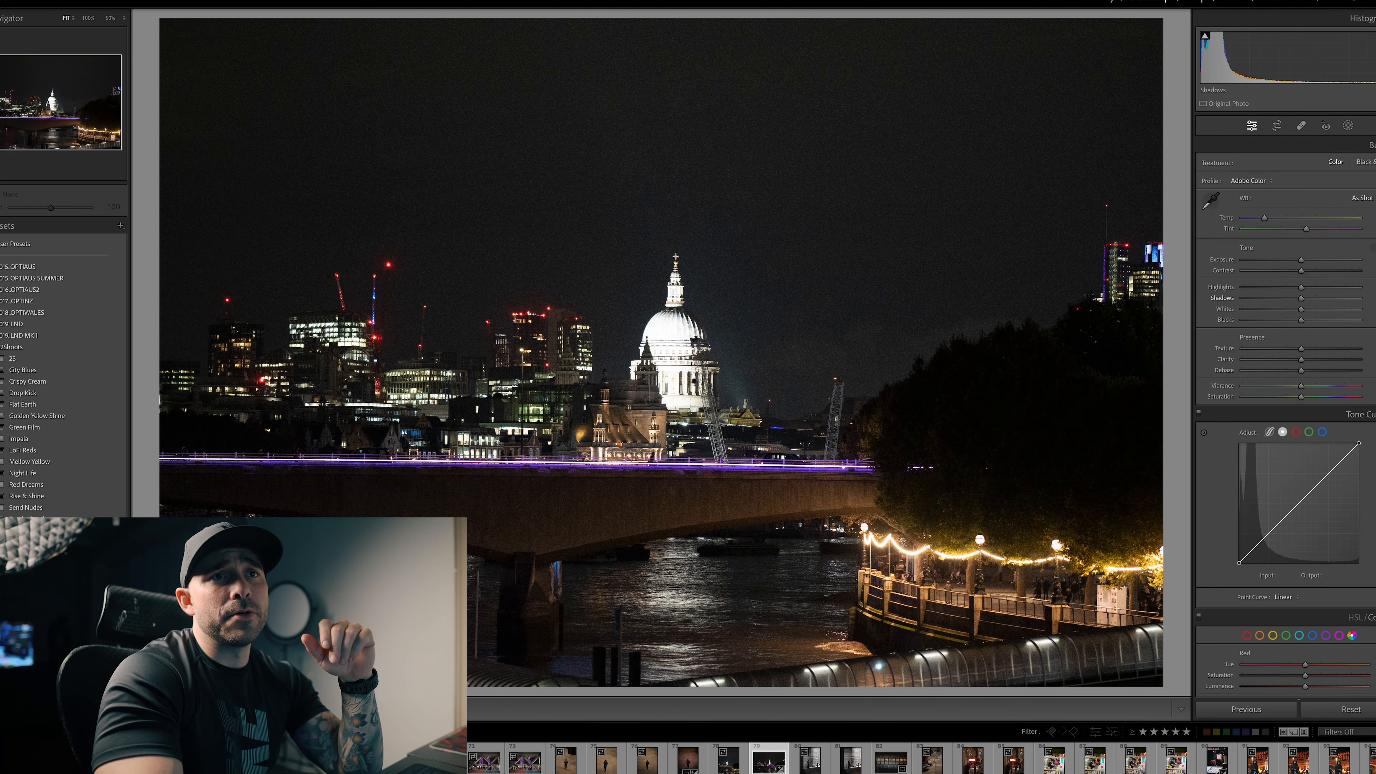
{"action": "left_click", "coordinate": [1374, 248]}
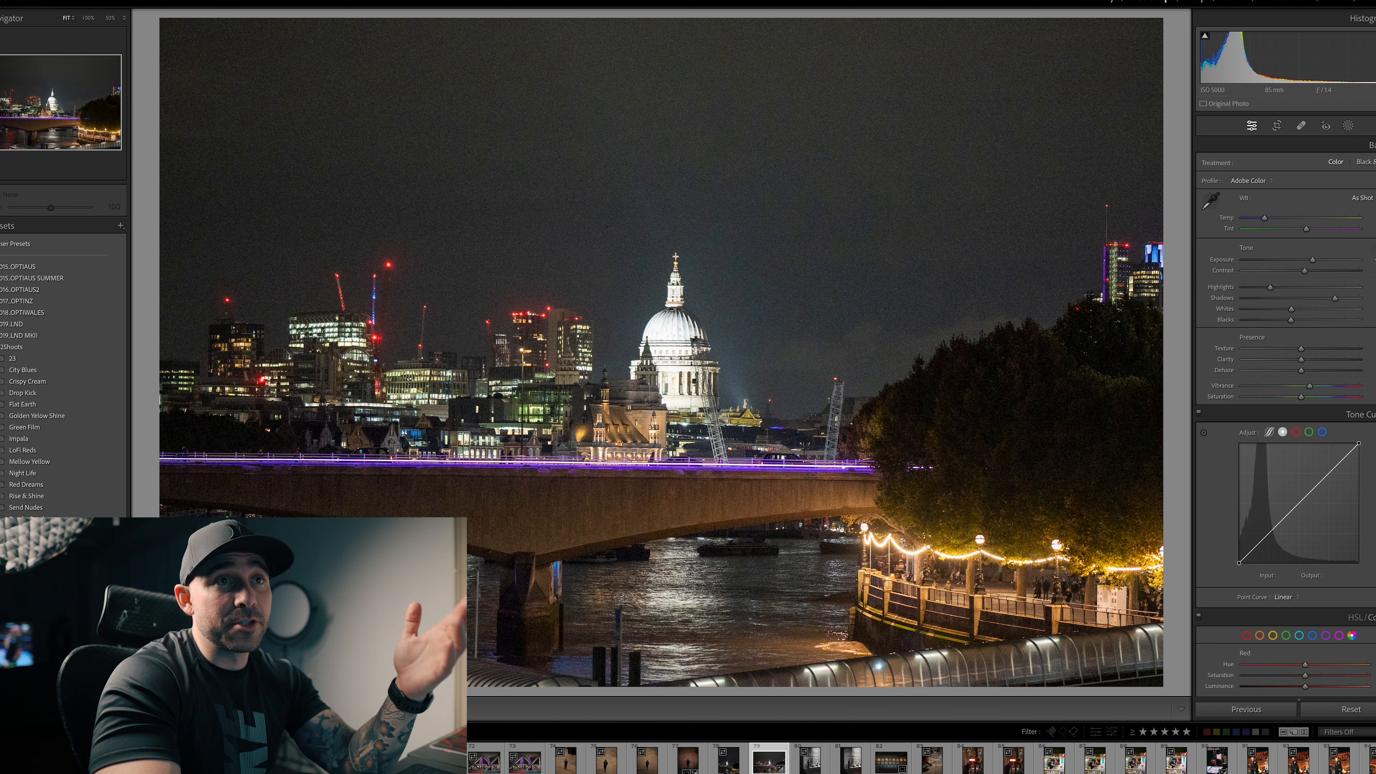
Step: Reduce the night photo's noise by raising luminance to about half, slightly raising contrast and color, and lowering luminance detail and color smoothness
{"action": "scroll", "coordinate": [1286, 380], "scroll_direction": "down", "scroll_amount": 15}
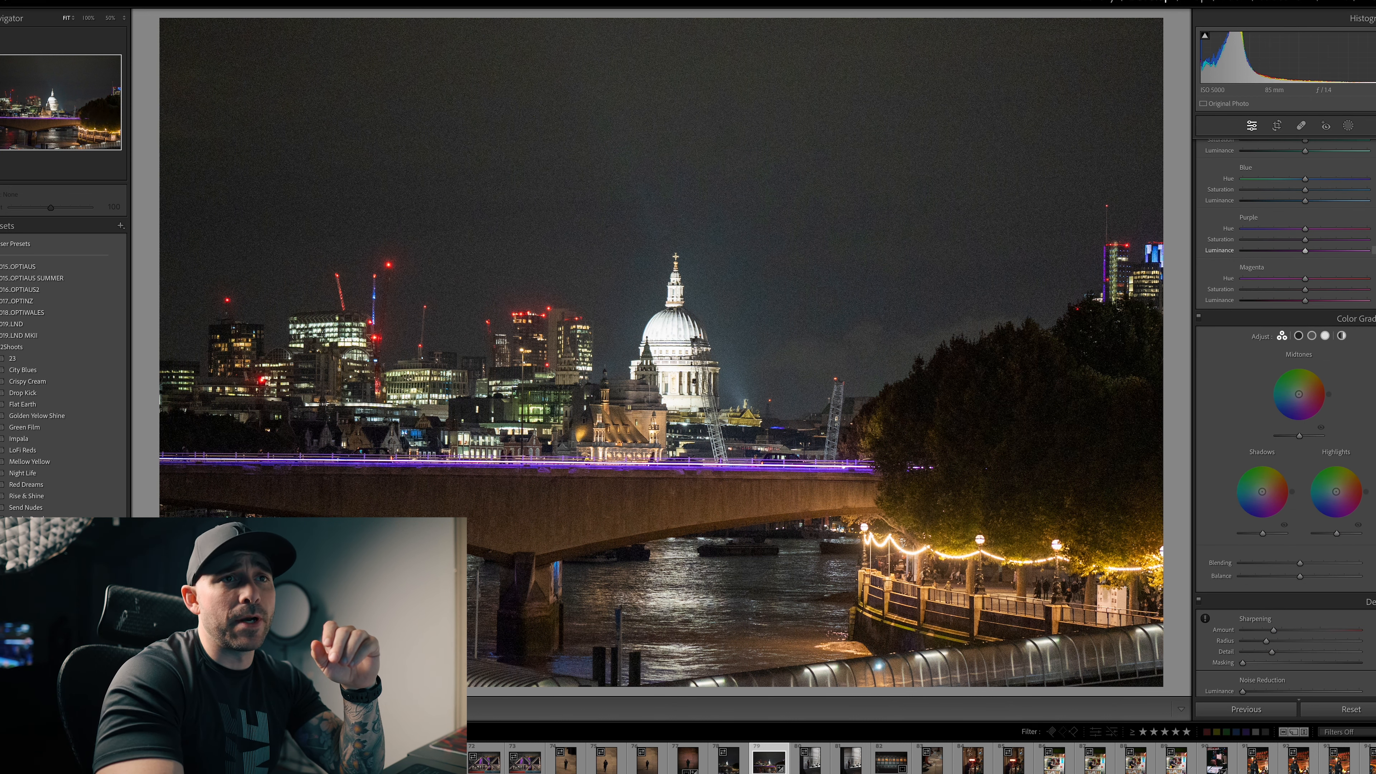
{"action": "scroll", "coordinate": [1292, 328], "scroll_direction": "down", "scroll_amount": 6}
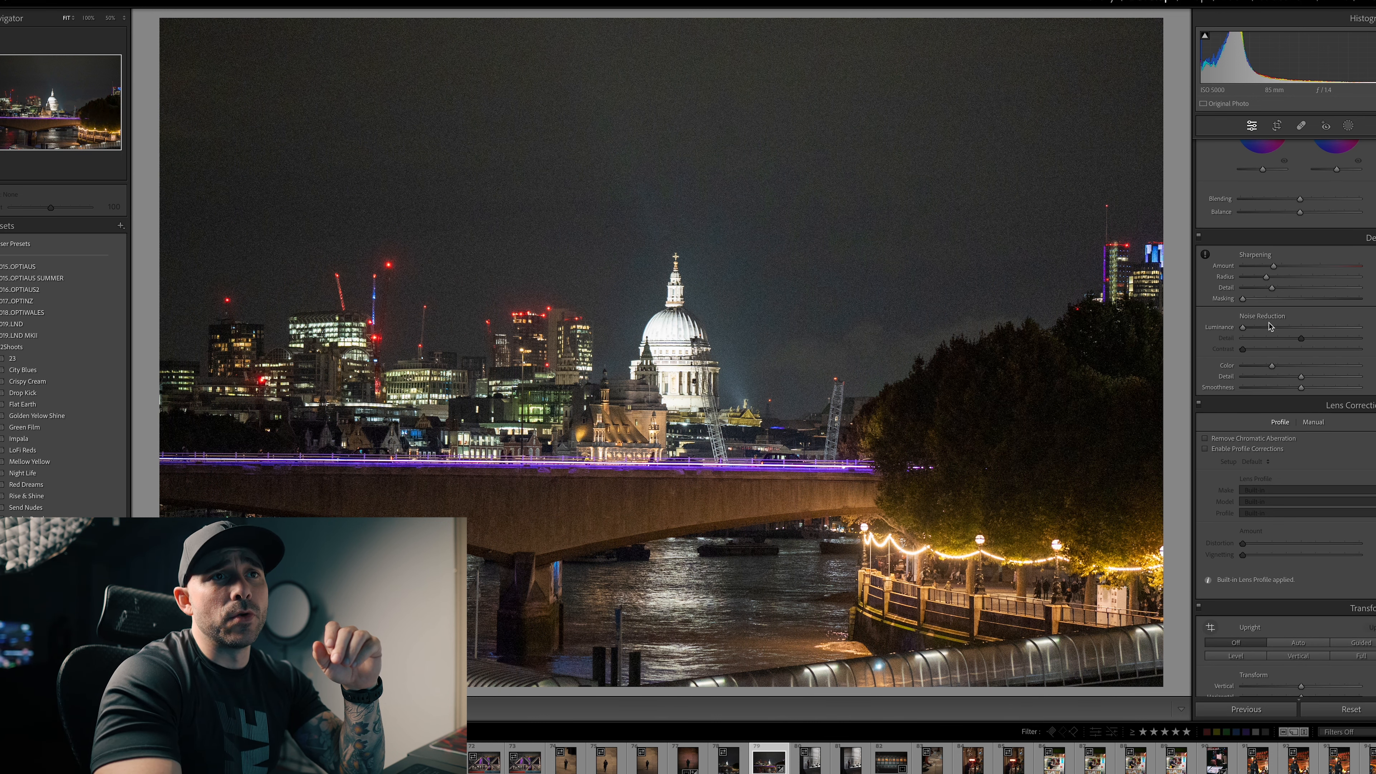
{"action": "left_click_drag", "start_coordinate": [1248, 329], "coordinate": [1290, 329]}
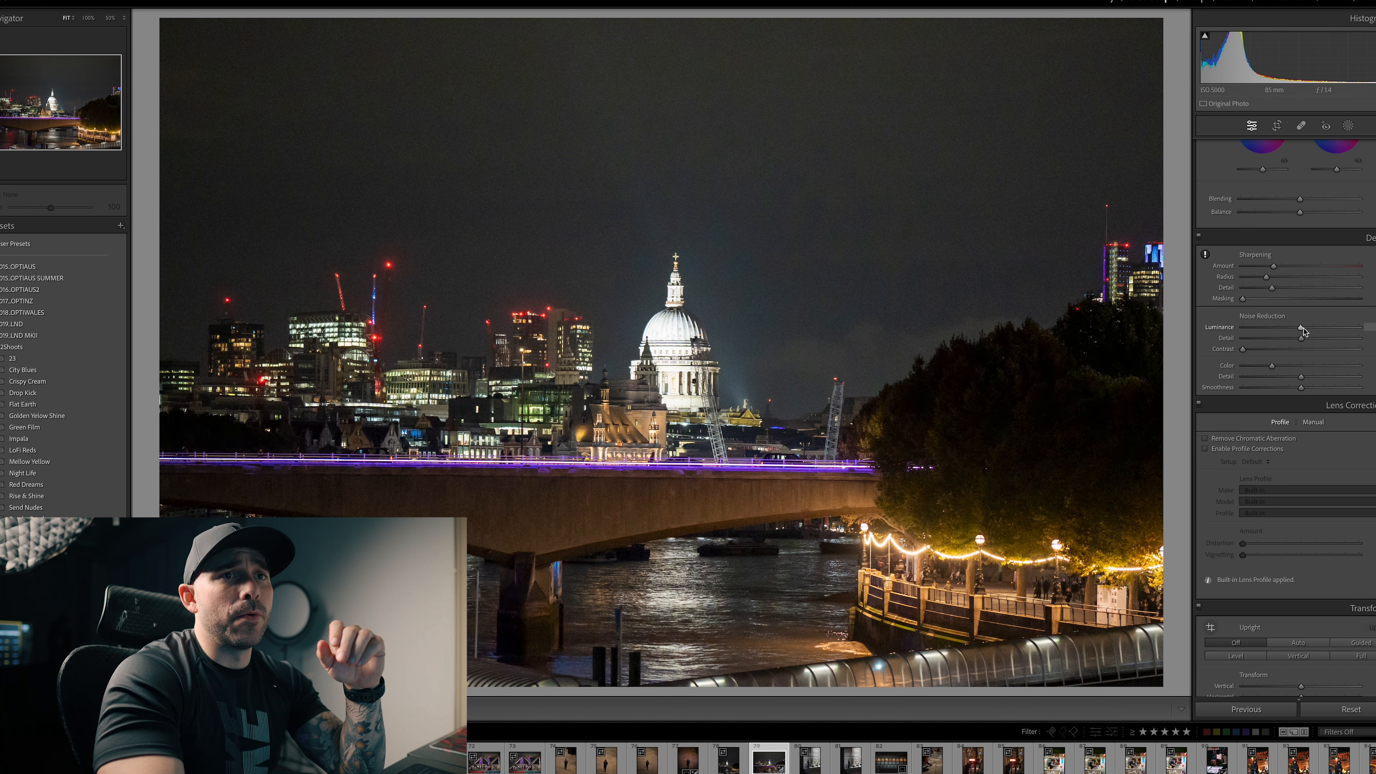
{"action": "left_click_drag", "start_coordinate": [1305, 330], "coordinate": [1308, 331]}
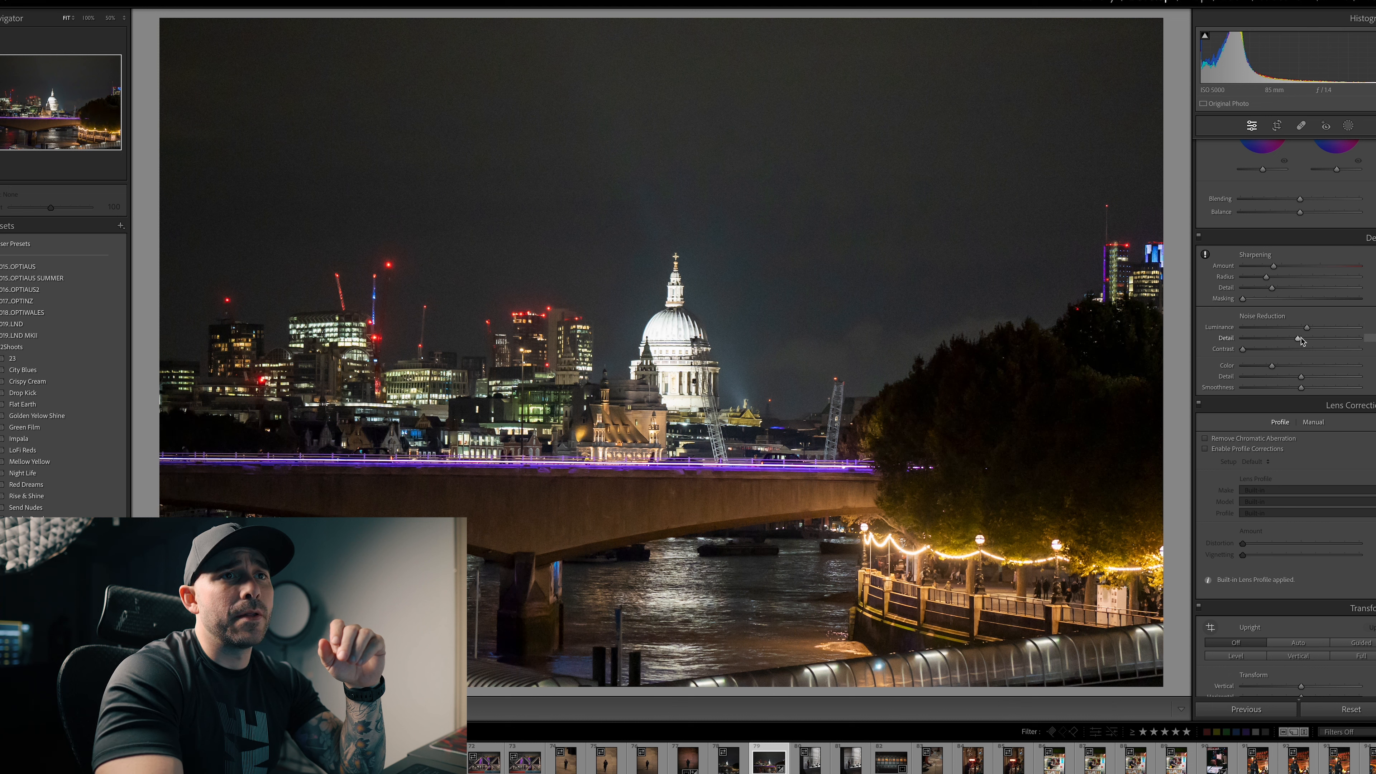
{"action": "left_click_drag", "start_coordinate": [1244, 353], "coordinate": [1249, 353]}
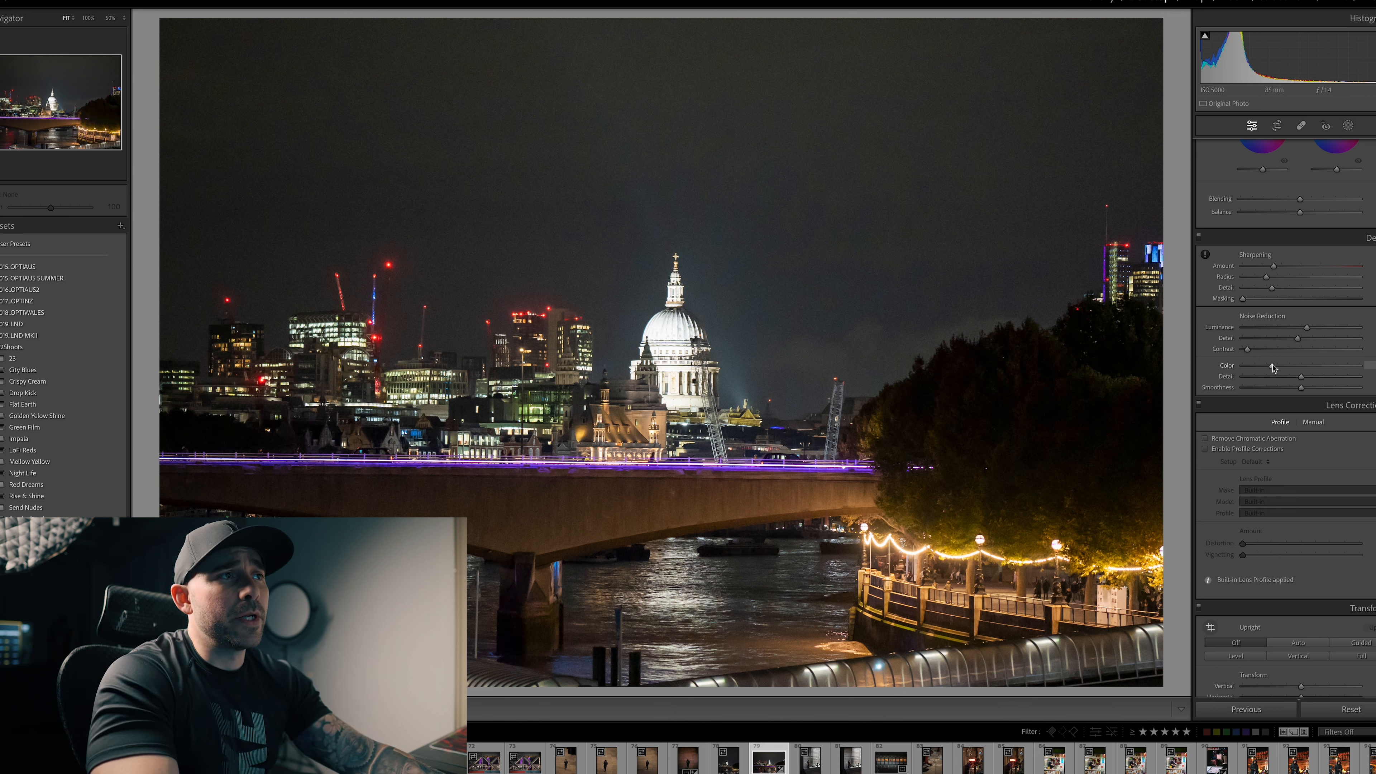
{"action": "left_click_drag", "start_coordinate": [1301, 388], "coordinate": [1280, 388]}
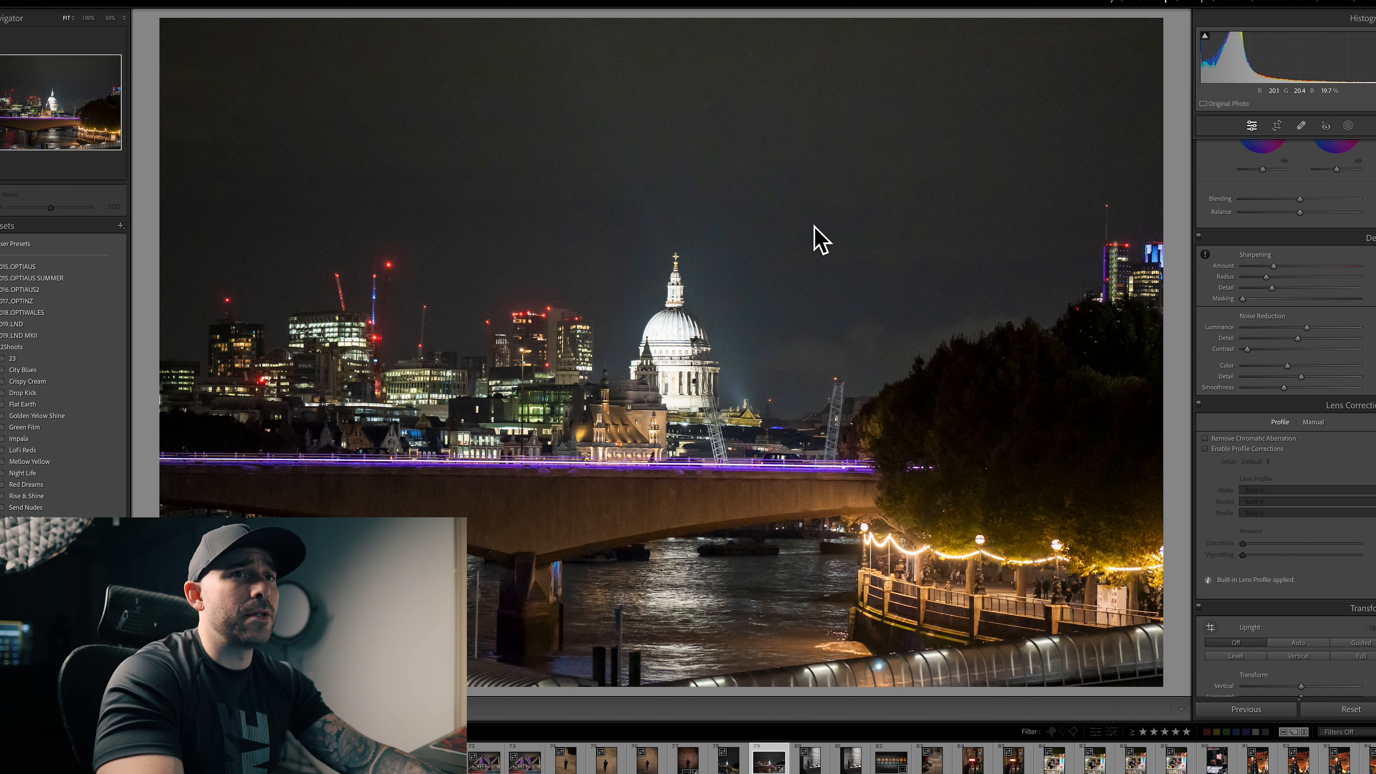
Step: Deepen the night photo's tones by lowering blacks and shadows, raising contrast and slightly reducing exposure
{"action": "scroll", "coordinate": [1287, 327], "scroll_direction": "up", "scroll_amount": 15}
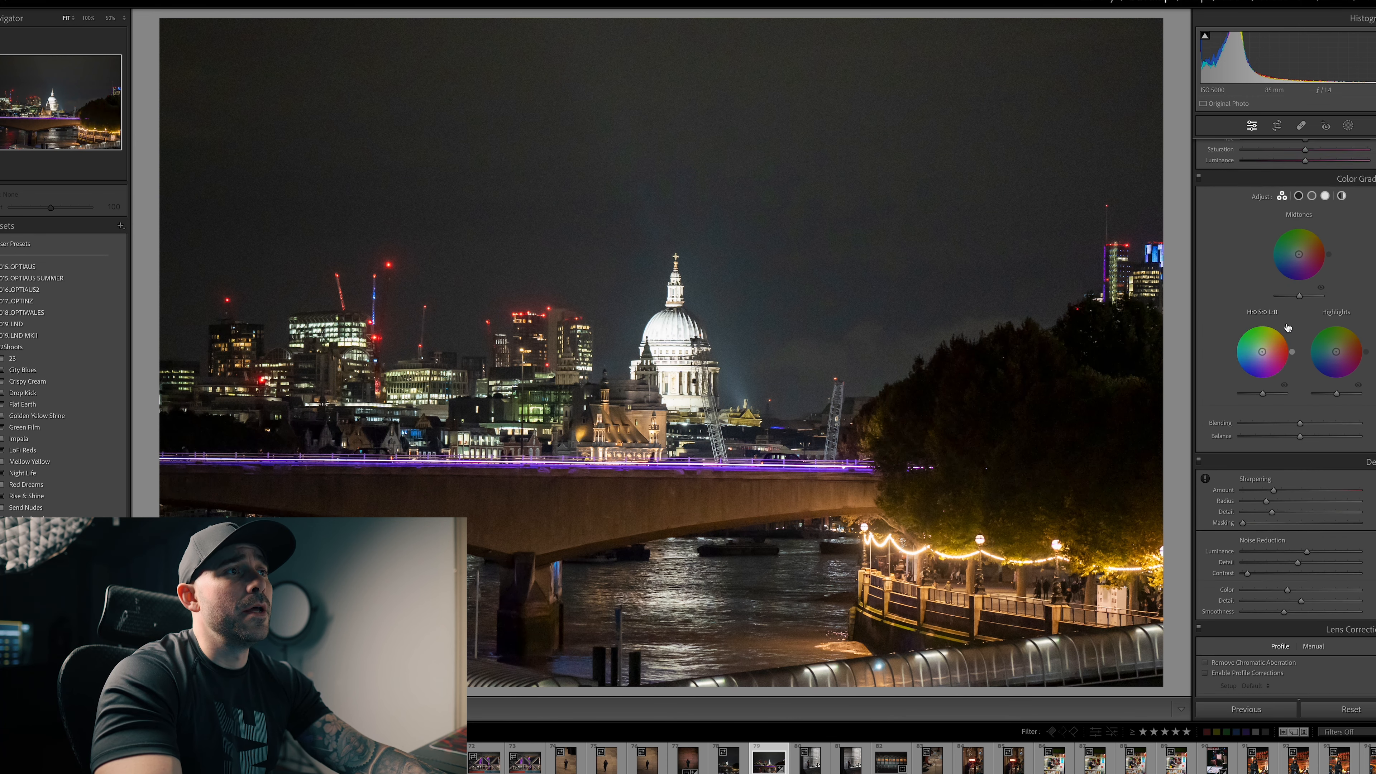
{"action": "scroll", "coordinate": [1287, 323], "scroll_direction": "up", "scroll_amount": 5}
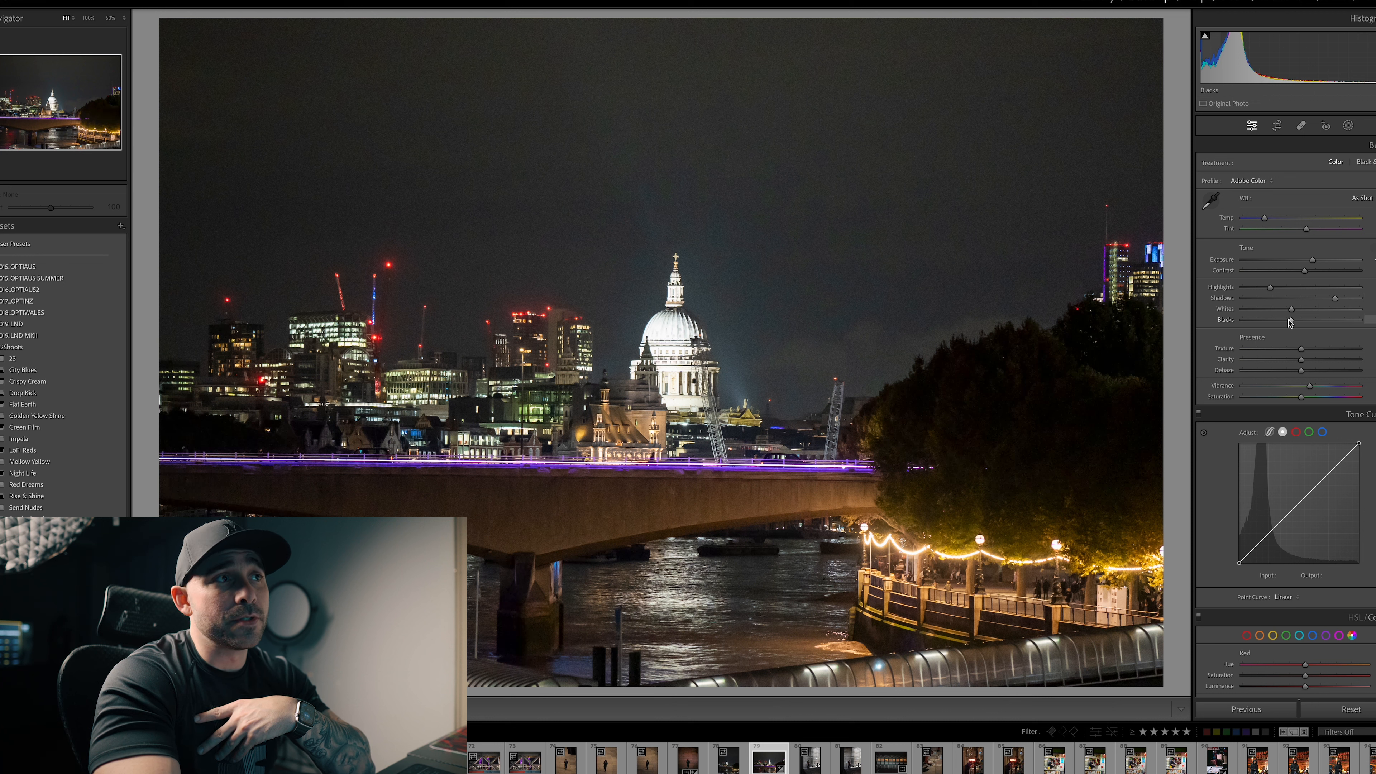
{"action": "left_click_drag", "start_coordinate": [1290, 321], "coordinate": [1313, 269]}
{"action": "scroll", "coordinate": [1303, 312], "scroll_direction": "down", "scroll_amount": 1}
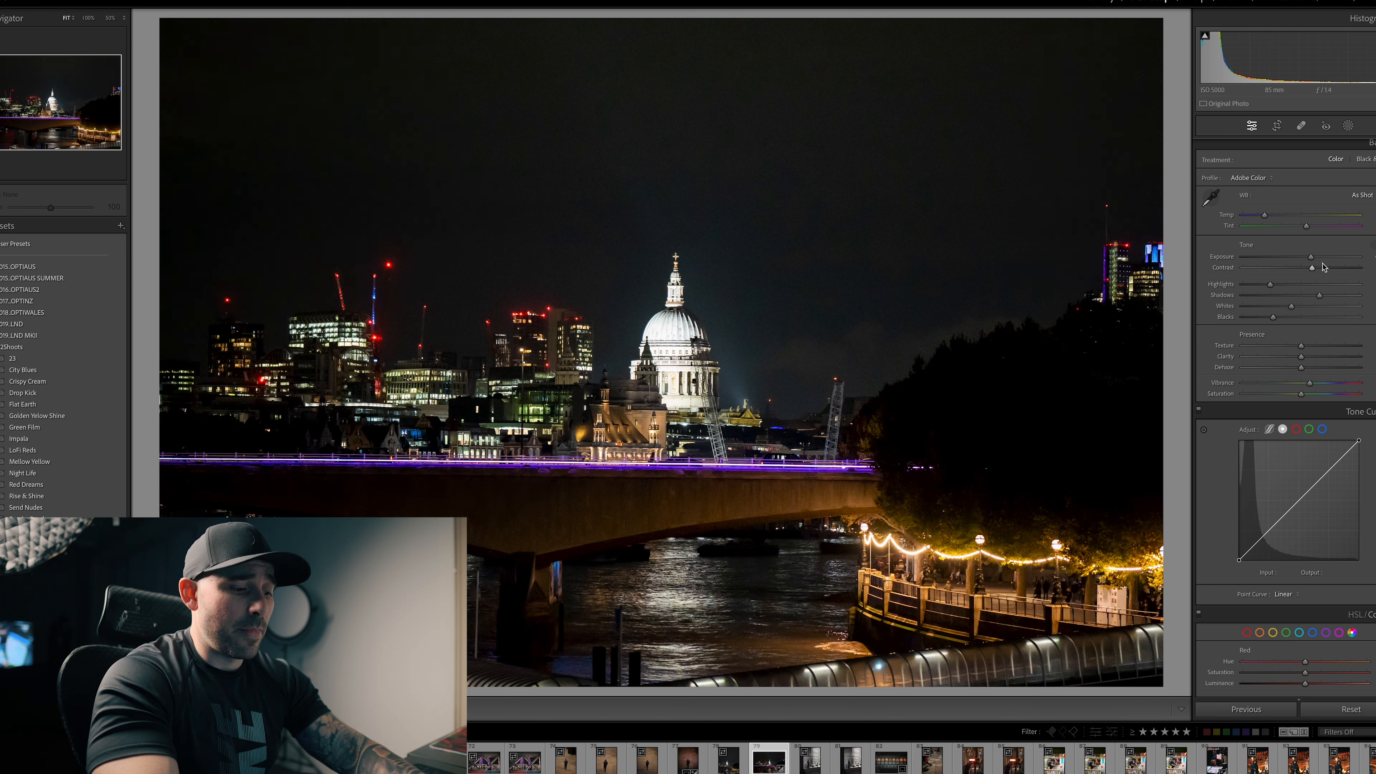
Step: Add a linear gradient mask rising from the river to the bridge, lower its exposure, highlights, shadows, whites and blacks, and raise its contrast
{"action": "key", "text": "m"}
{"action": "left_click_drag", "start_coordinate": [666, 654], "coordinate": [662, 470]}
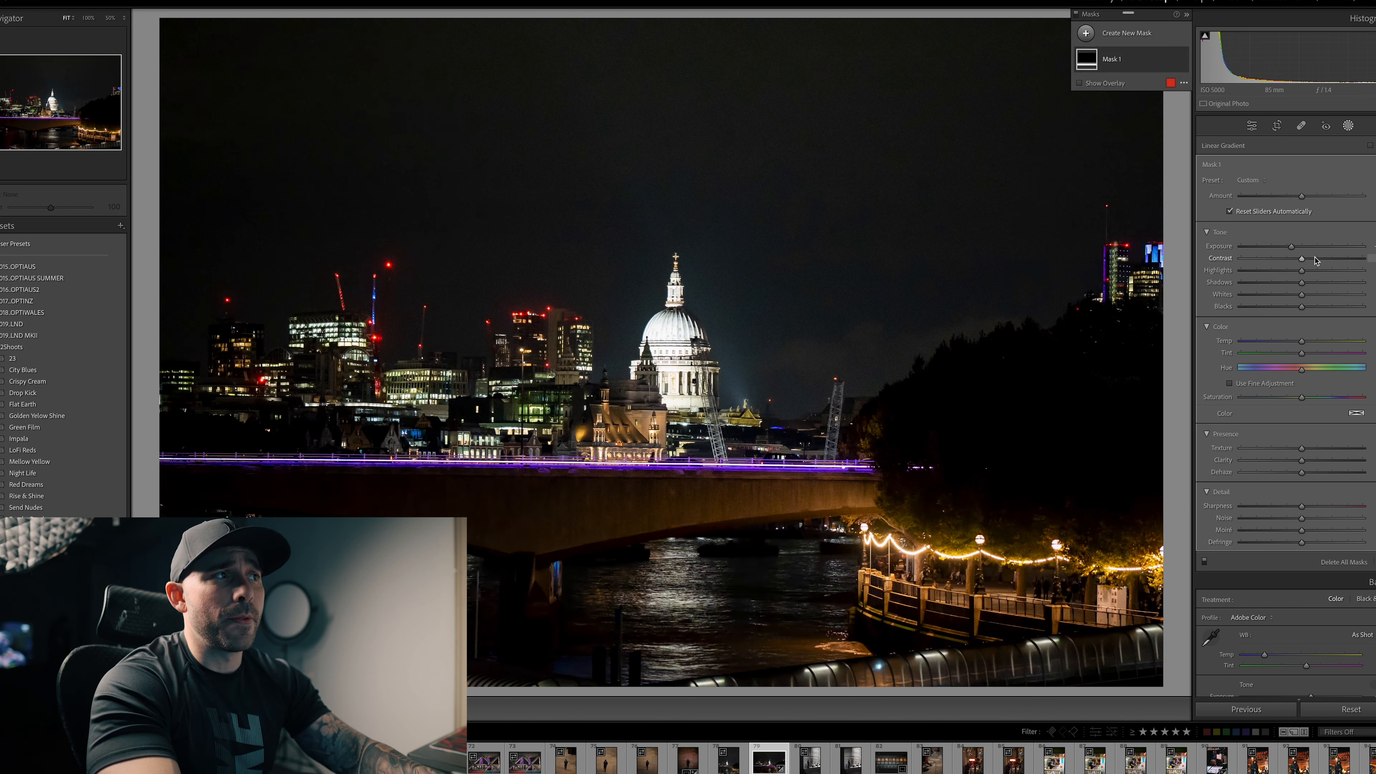
{"action": "left_click_drag", "start_coordinate": [1304, 259], "coordinate": [1293, 307]}
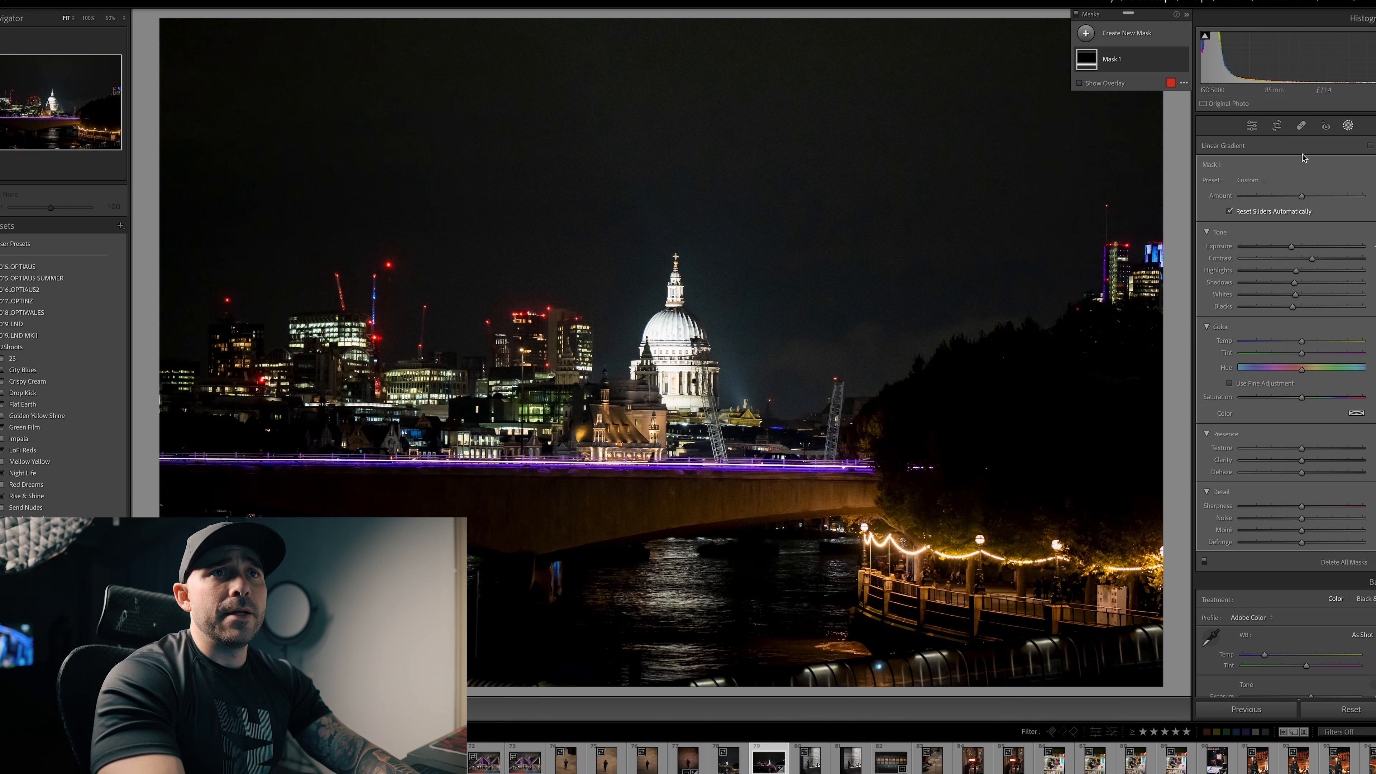
Step: Straighten the night skyline photo with the Crop tool
{"action": "left_click", "coordinate": [1277, 125]}
{"action": "left_click", "coordinate": [1374, 183]}
{"action": "key", "text": "Return"}
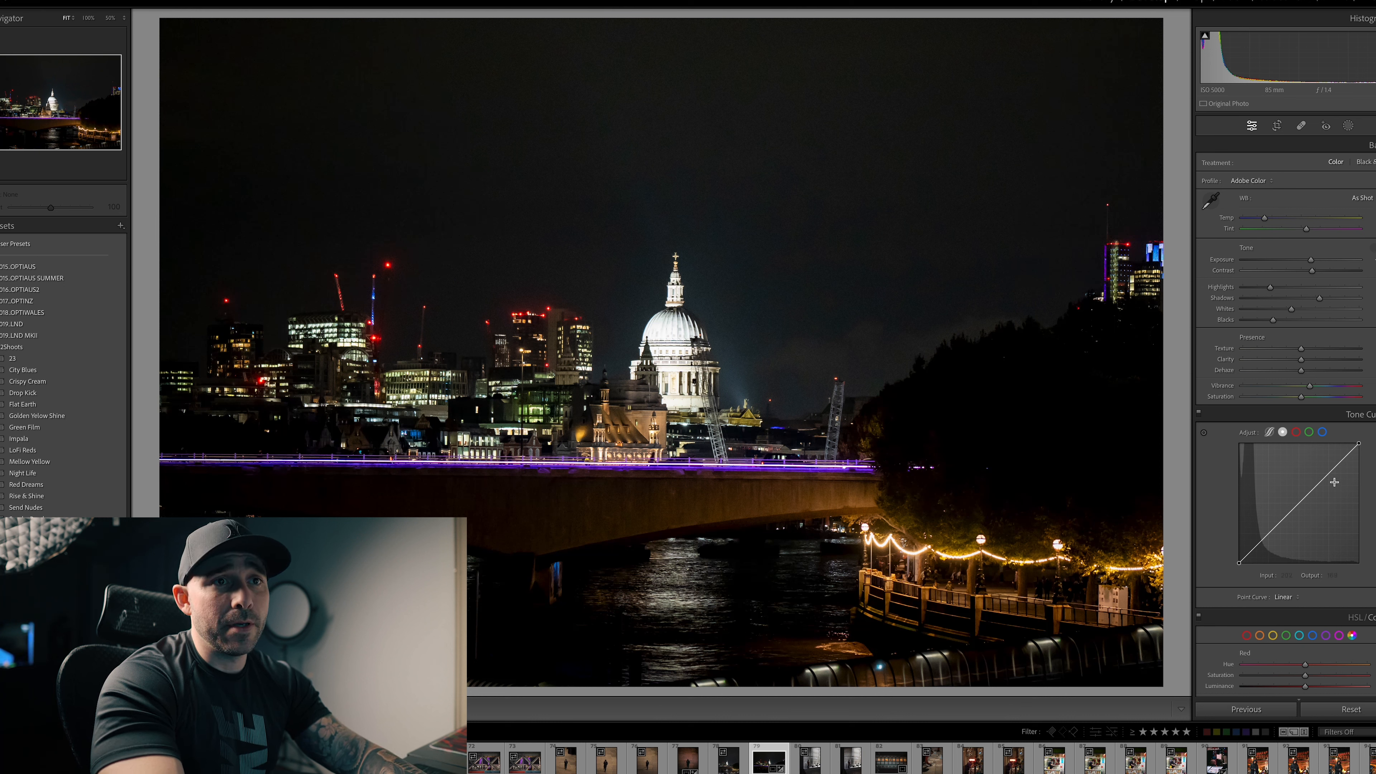
Step: Shape the tone curve into a gentle S with an upper point lifted and a lower point pulled down, and raise the black point to output 5
{"action": "left_click", "coordinate": [1322, 481]}
{"action": "left_click_drag", "start_coordinate": [1323, 481], "coordinate": [1321, 477]}
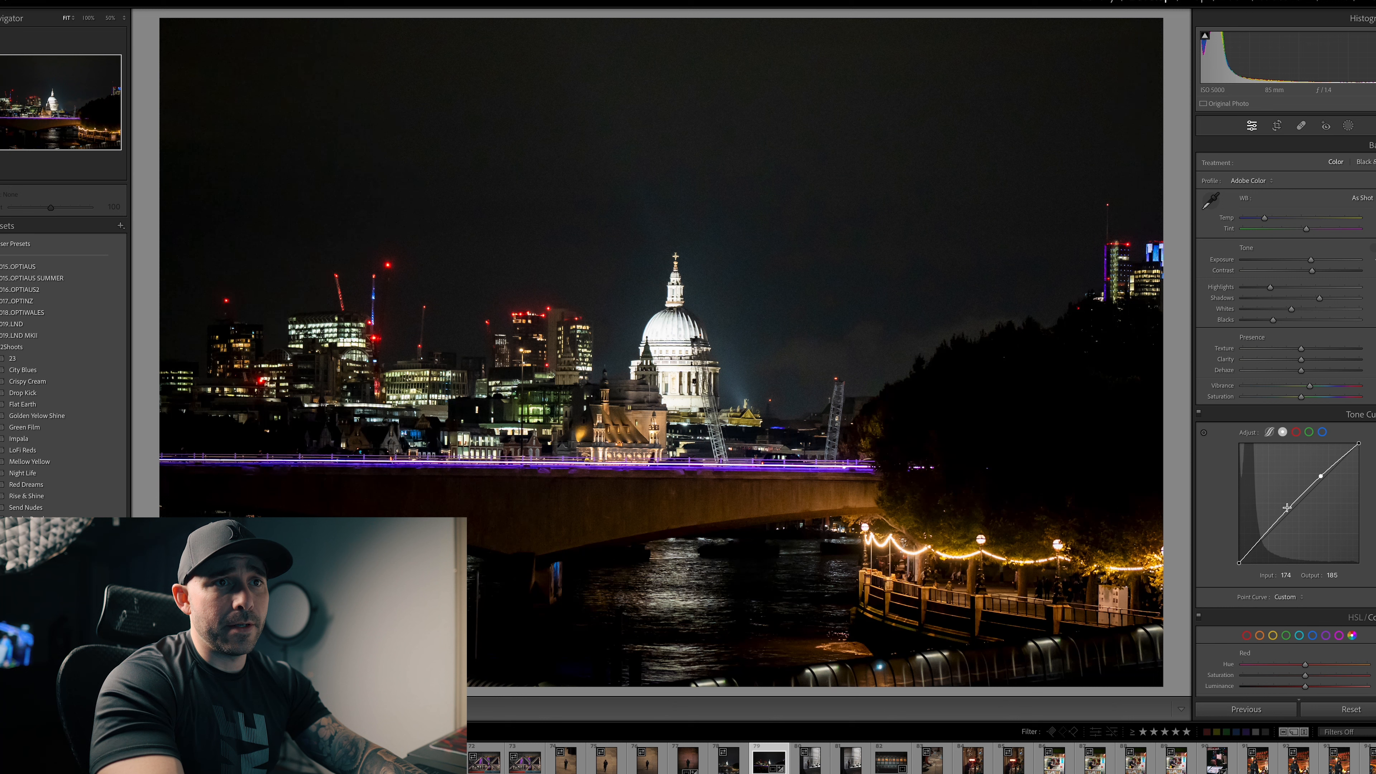
{"action": "left_click", "coordinate": [1278, 522]}
{"action": "left_click_drag", "start_coordinate": [1279, 523], "coordinate": [1240, 564]}
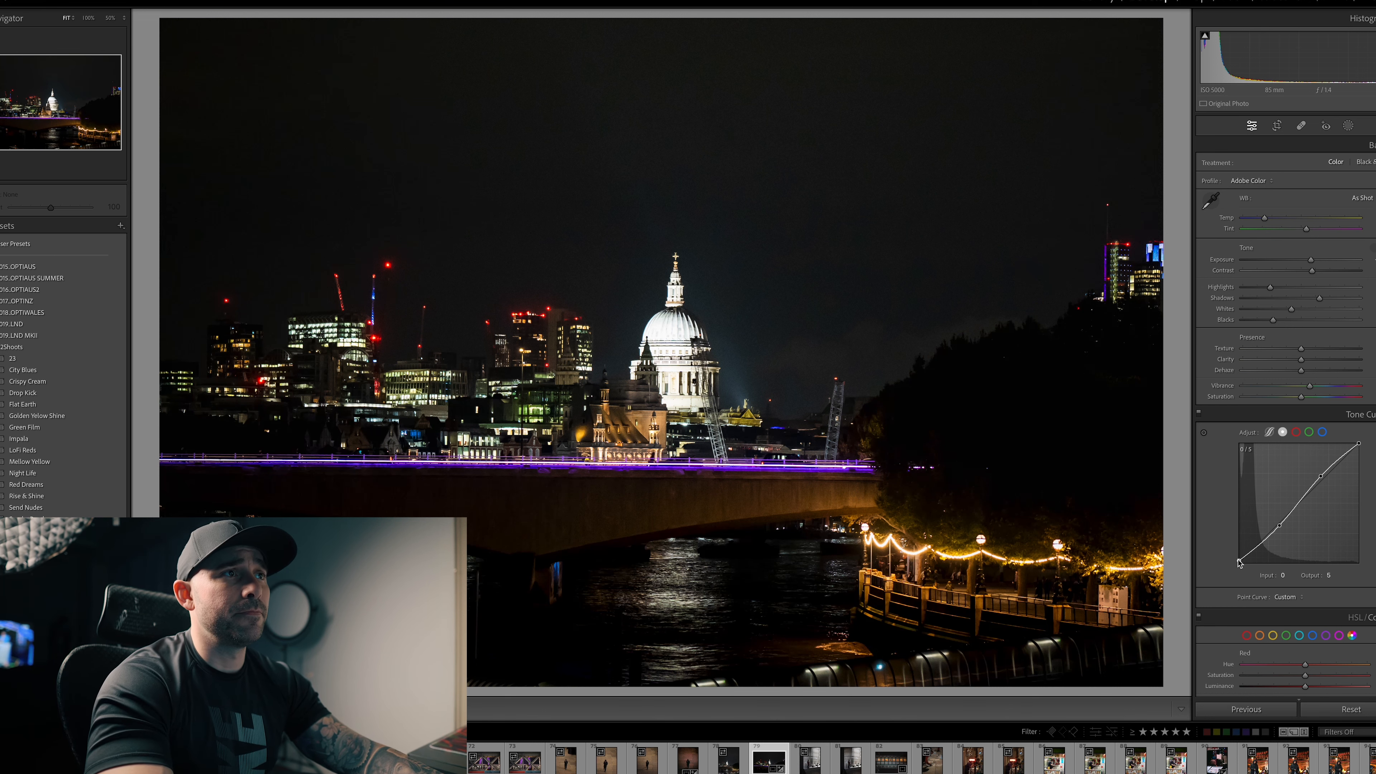
Step: Compare the edited night photo with its unedited version and review the noise reduction settings
{"action": "key", "text": "backslash"}
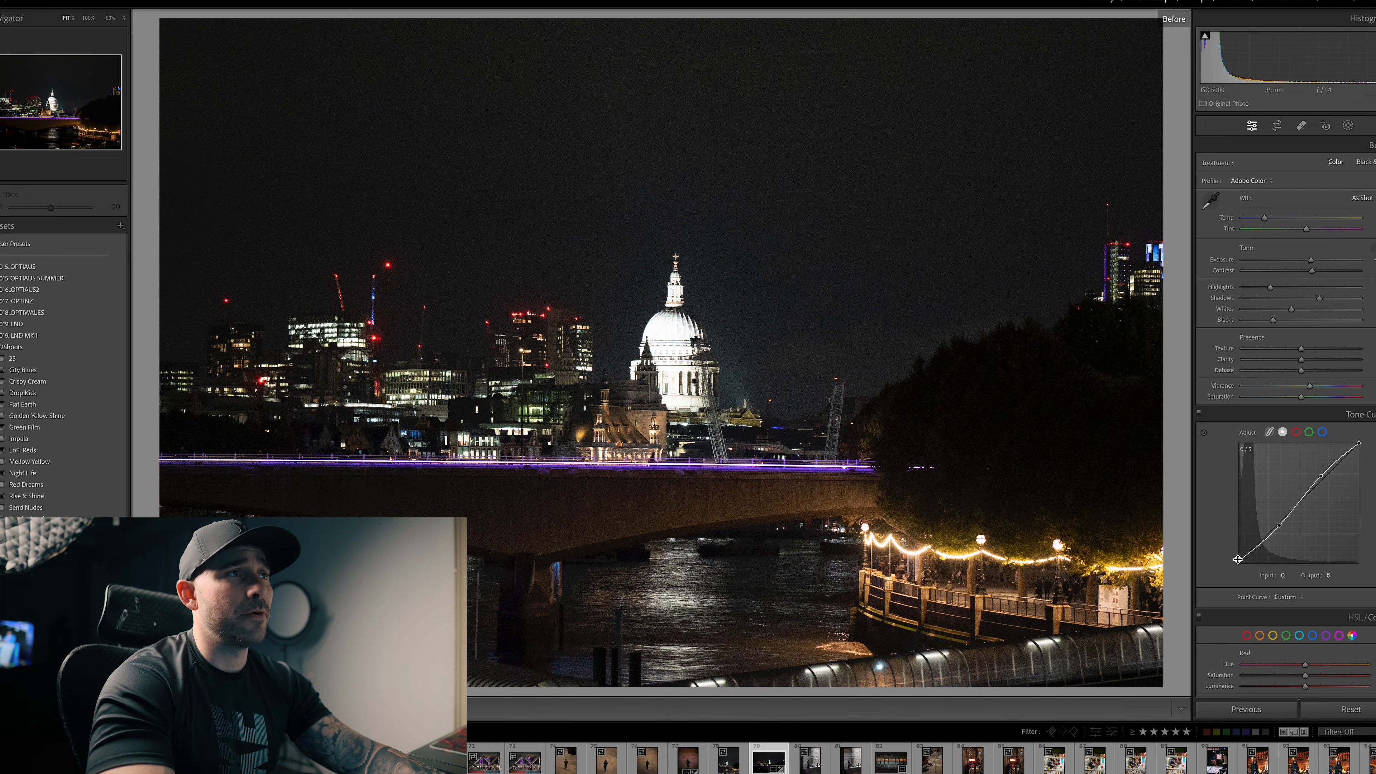
{"action": "key", "text": "backslash"}
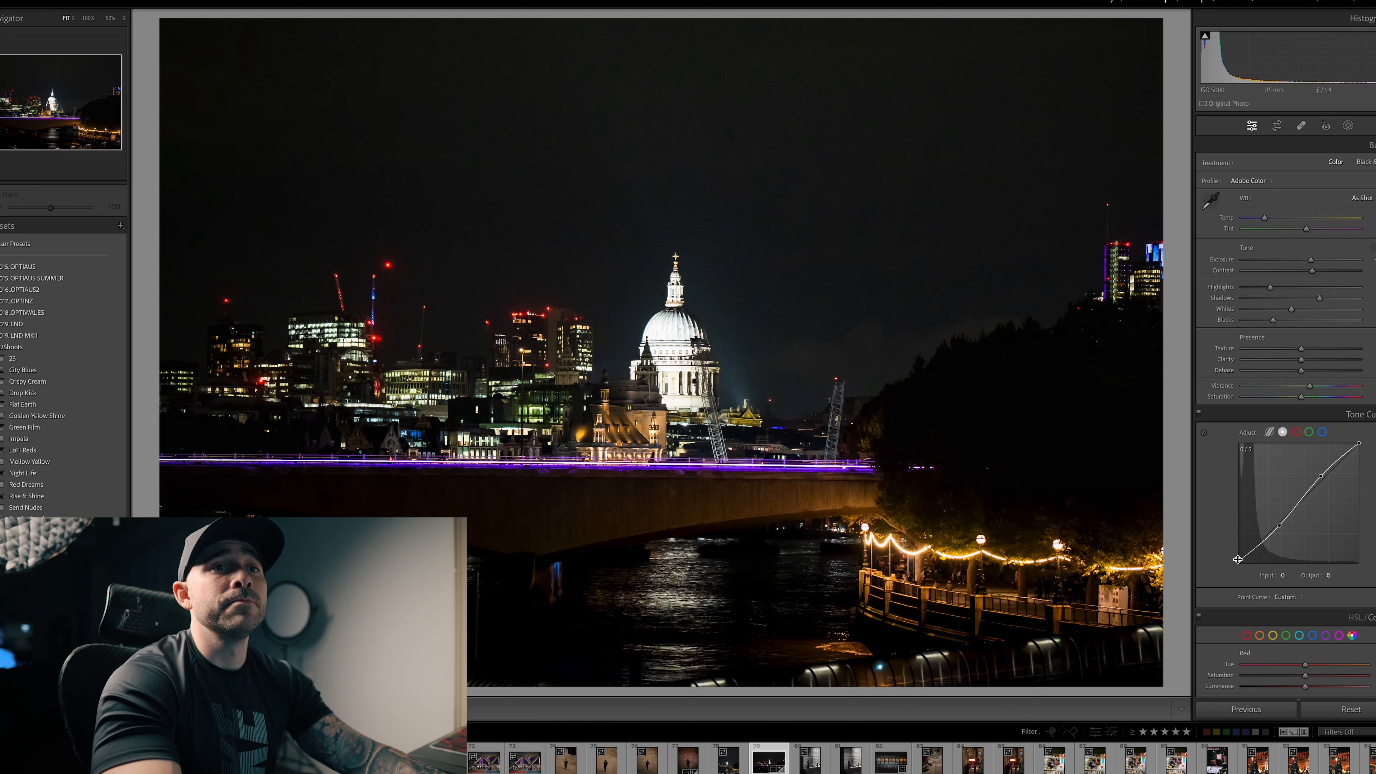
{"action": "scroll", "coordinate": [1325, 560], "scroll_direction": "down", "scroll_amount": 10}
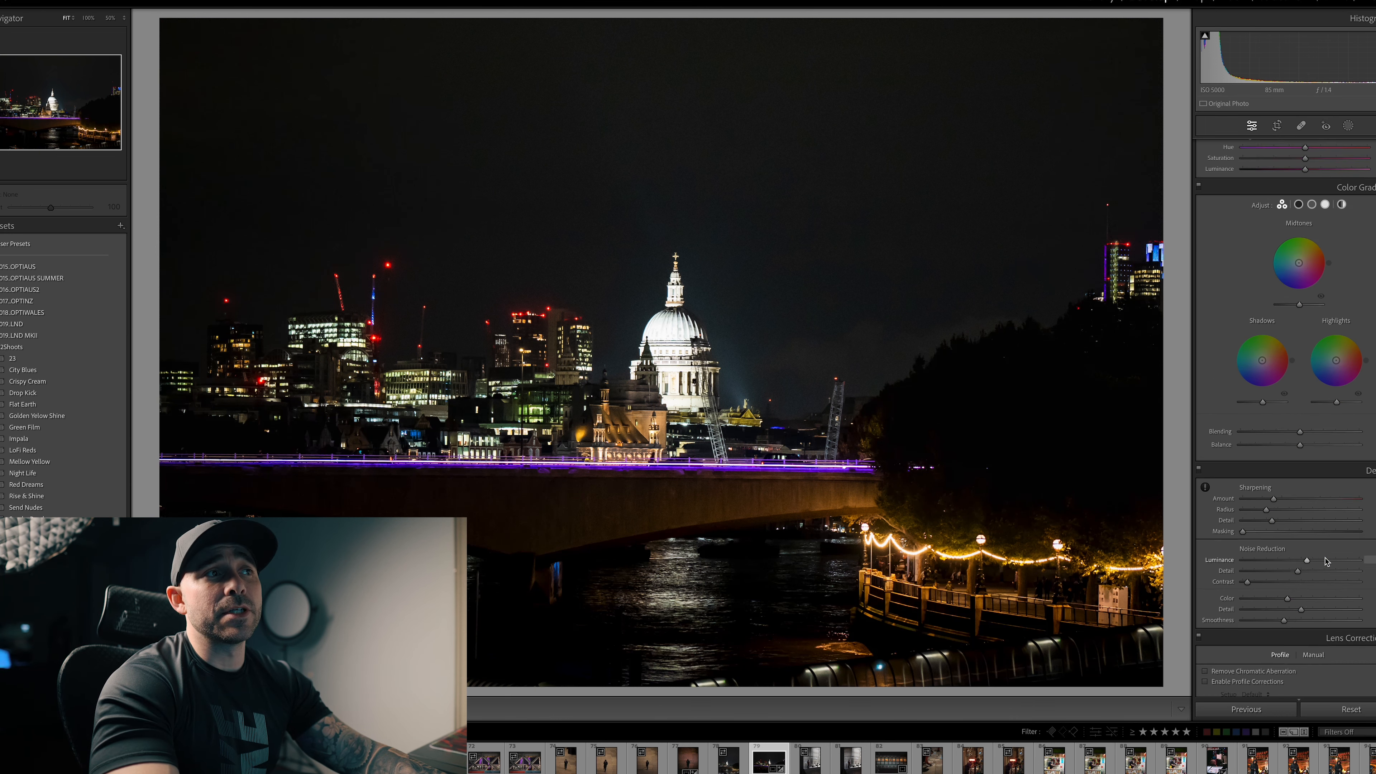
{"action": "scroll", "coordinate": [1326, 561], "scroll_direction": "down", "scroll_amount": 3}
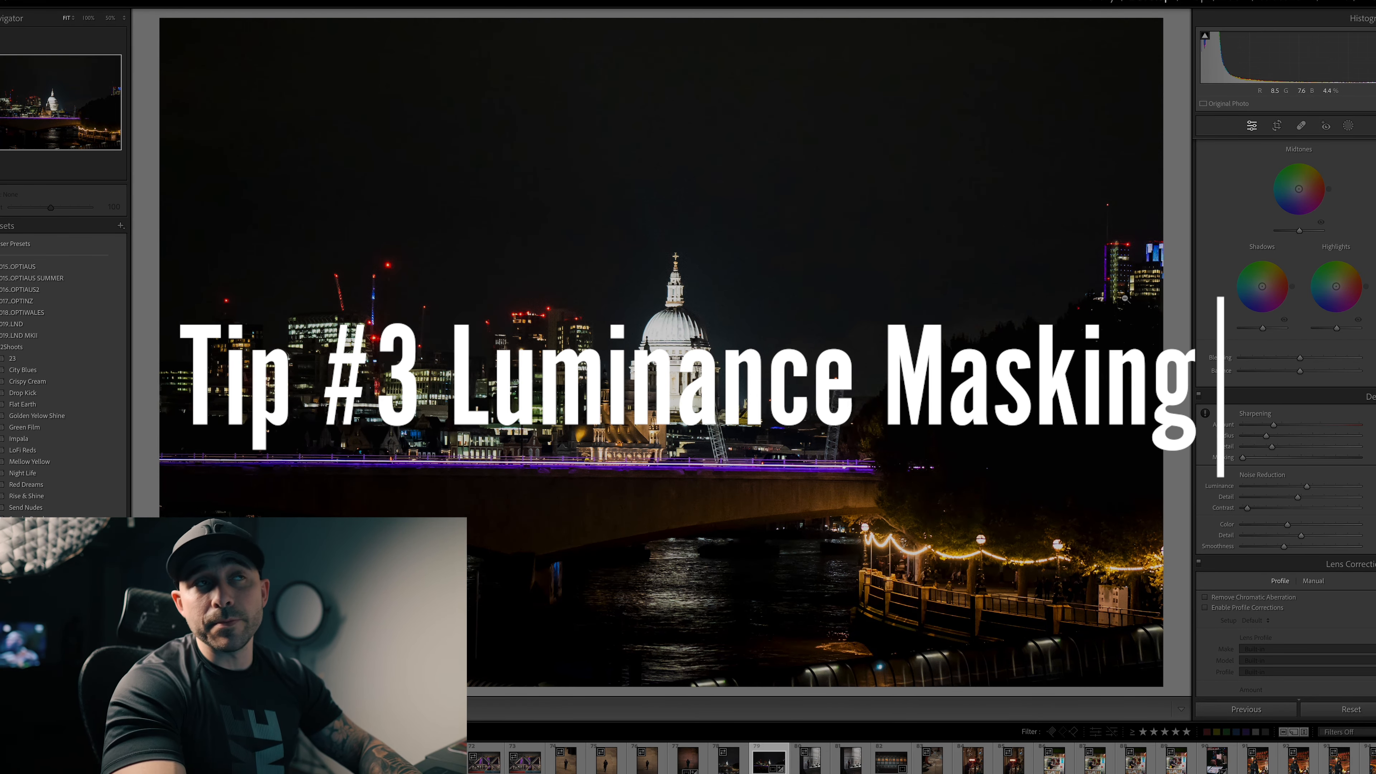
Step: Add a luminance range mask sampled from the bright cathedral dome and narrow its range to the brightest highlights
{"action": "key", "text": "k"}
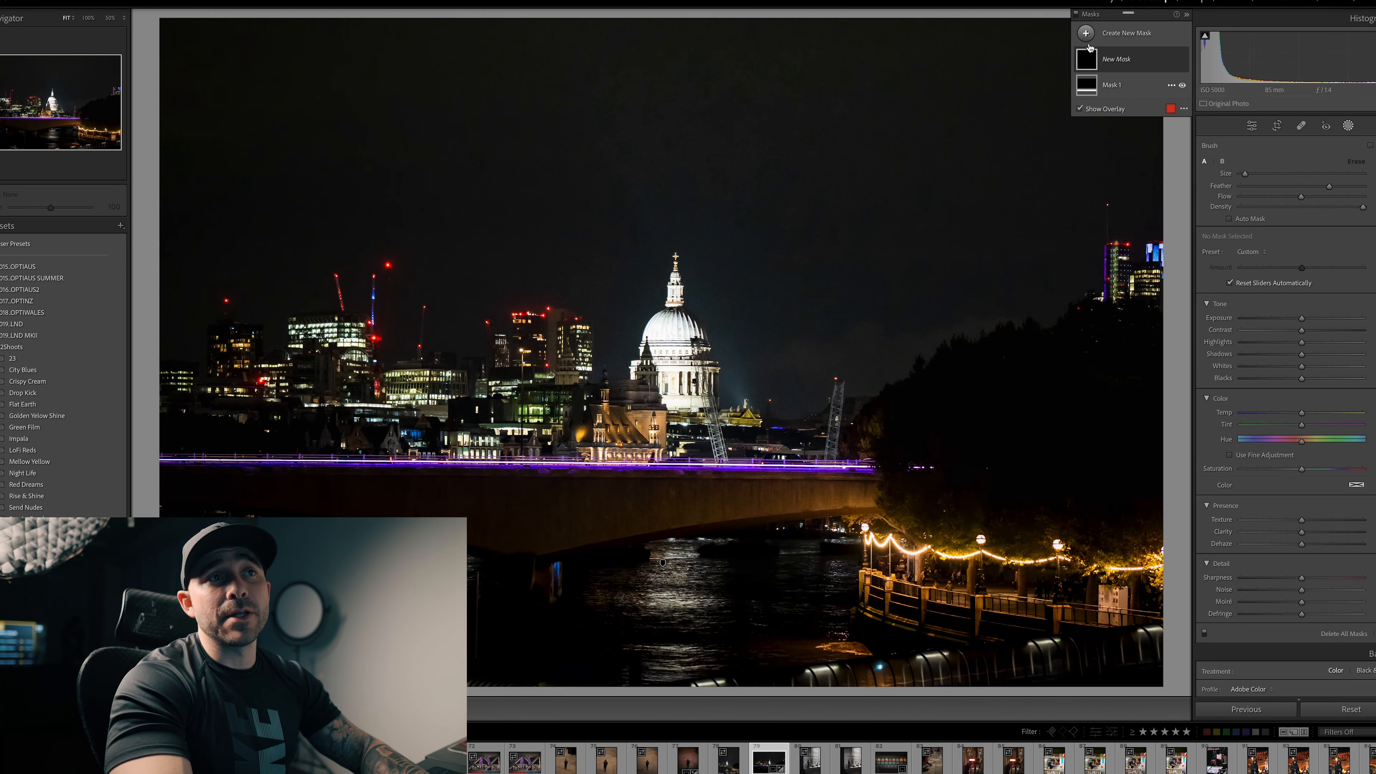
{"action": "left_click", "coordinate": [1087, 33]}
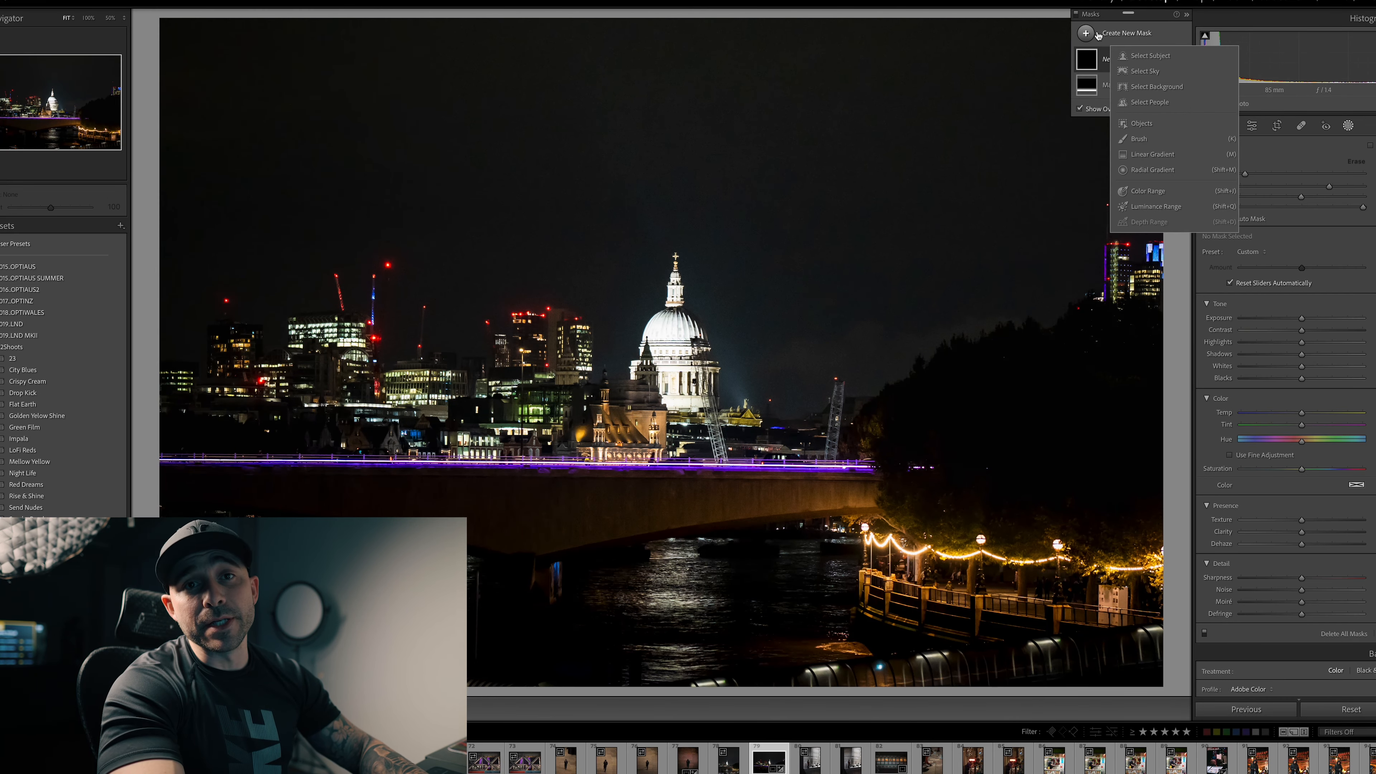
{"action": "left_click", "coordinate": [1158, 207]}
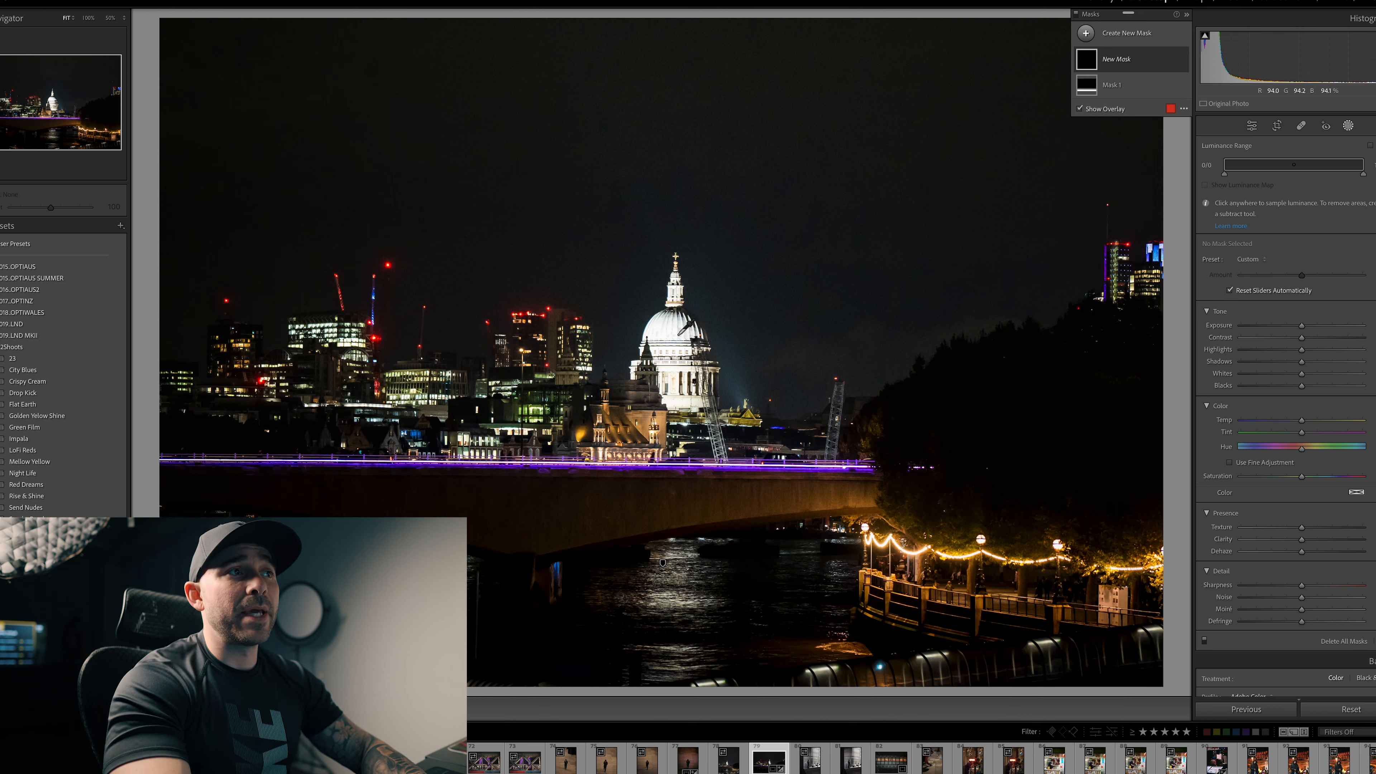
{"action": "left_click", "coordinate": [679, 332]}
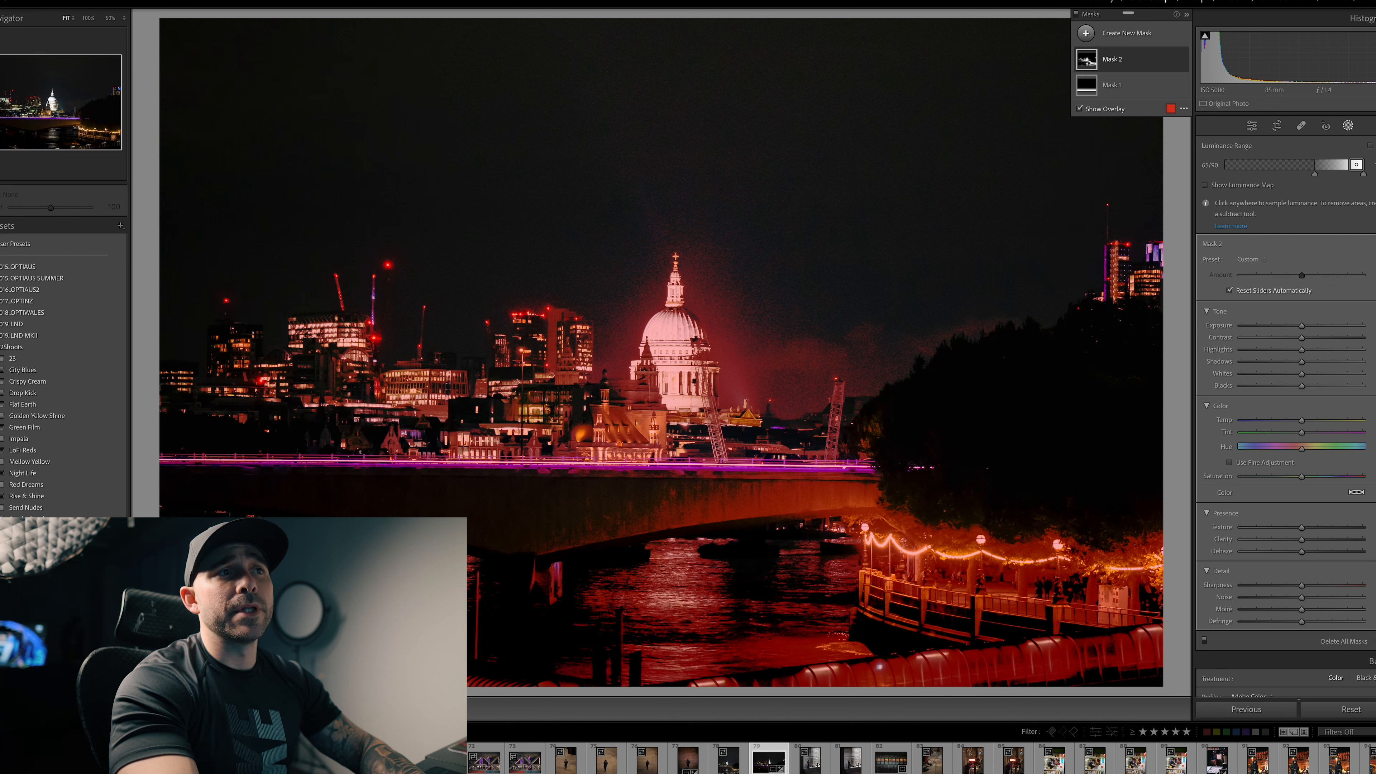
{"action": "left_click_drag", "start_coordinate": [1315, 176], "coordinate": [1354, 177]}
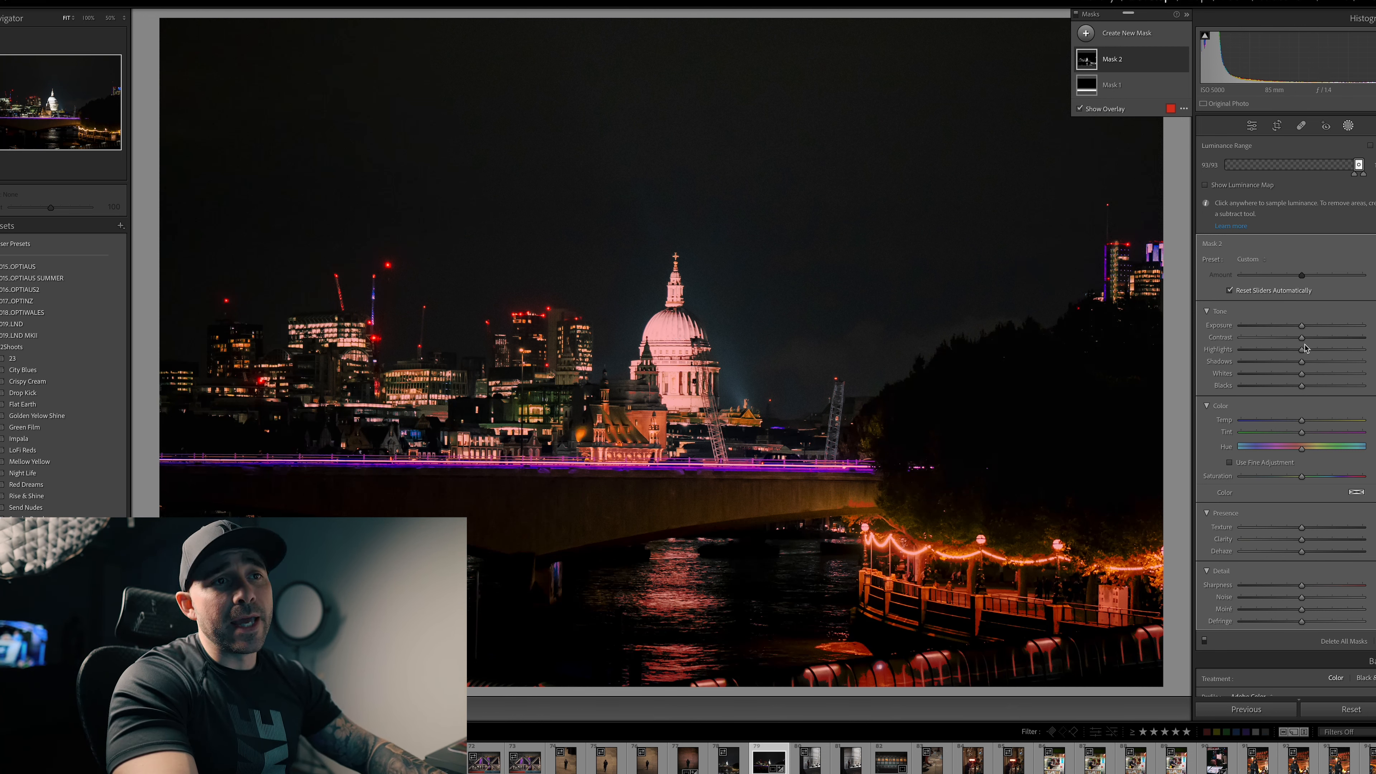
Step: Soften the dome's highlight mask with slightly lower dehaze, clarity and texture, and slightly raise its exposure and highlights
{"action": "left_click_drag", "start_coordinate": [1301, 551], "coordinate": [1293, 553]}
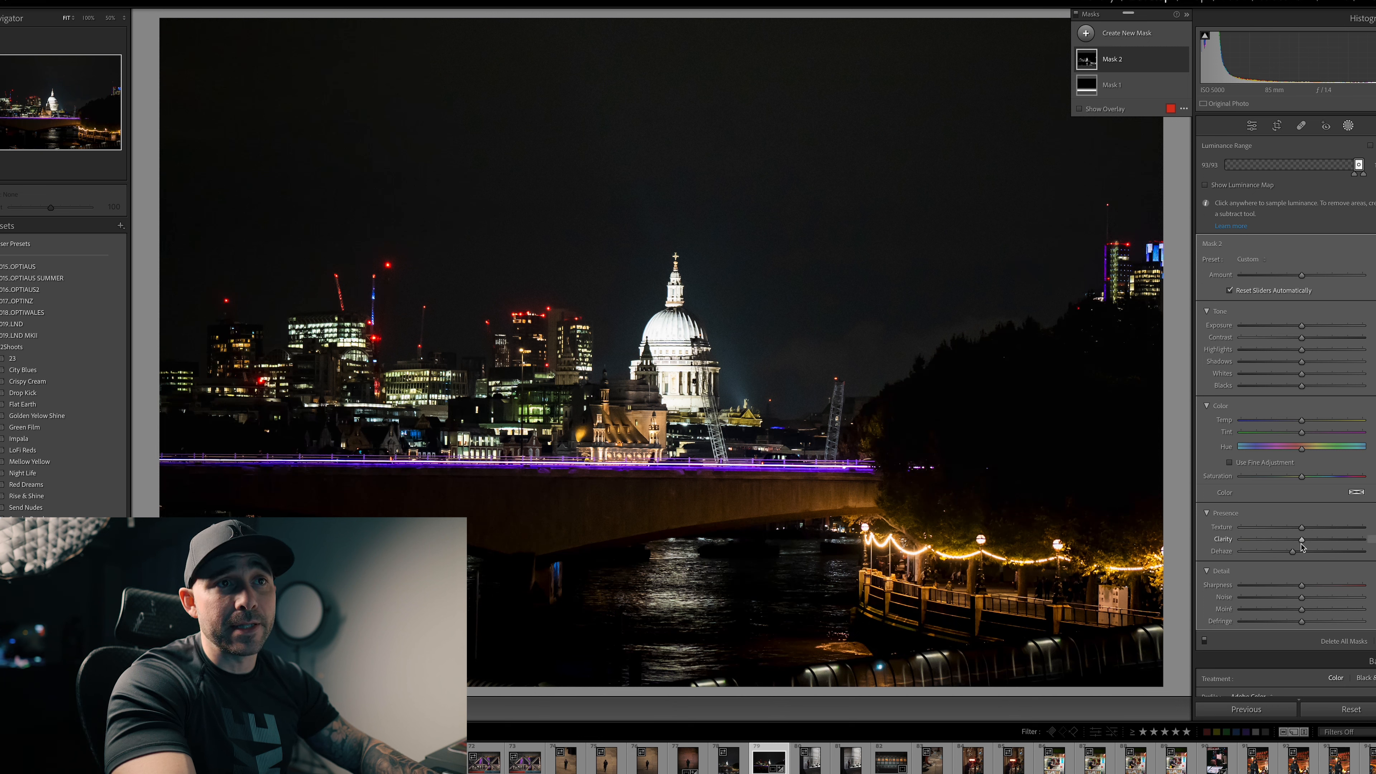
{"action": "left_click_drag", "start_coordinate": [1303, 543], "coordinate": [1298, 531]}
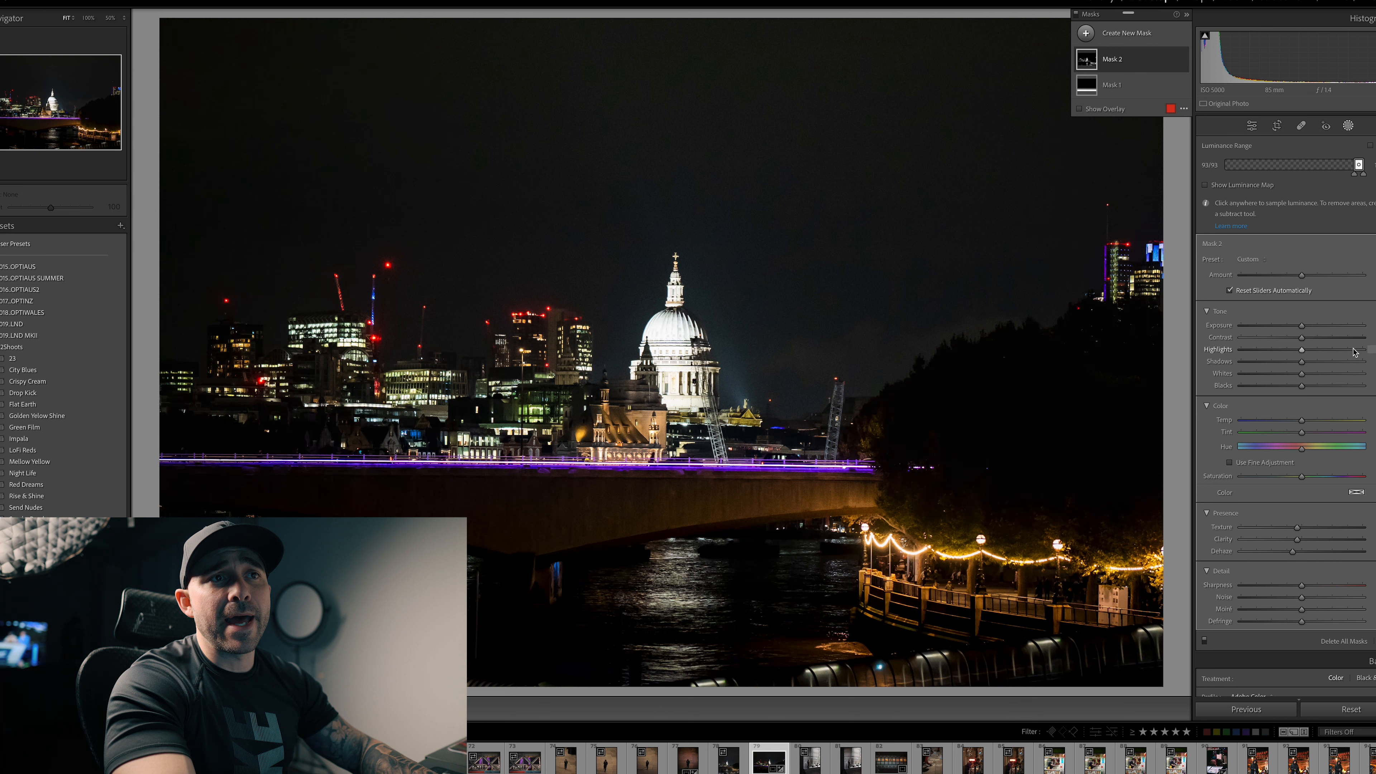
{"action": "left_click_drag", "start_coordinate": [1307, 325], "coordinate": [1306, 376]}
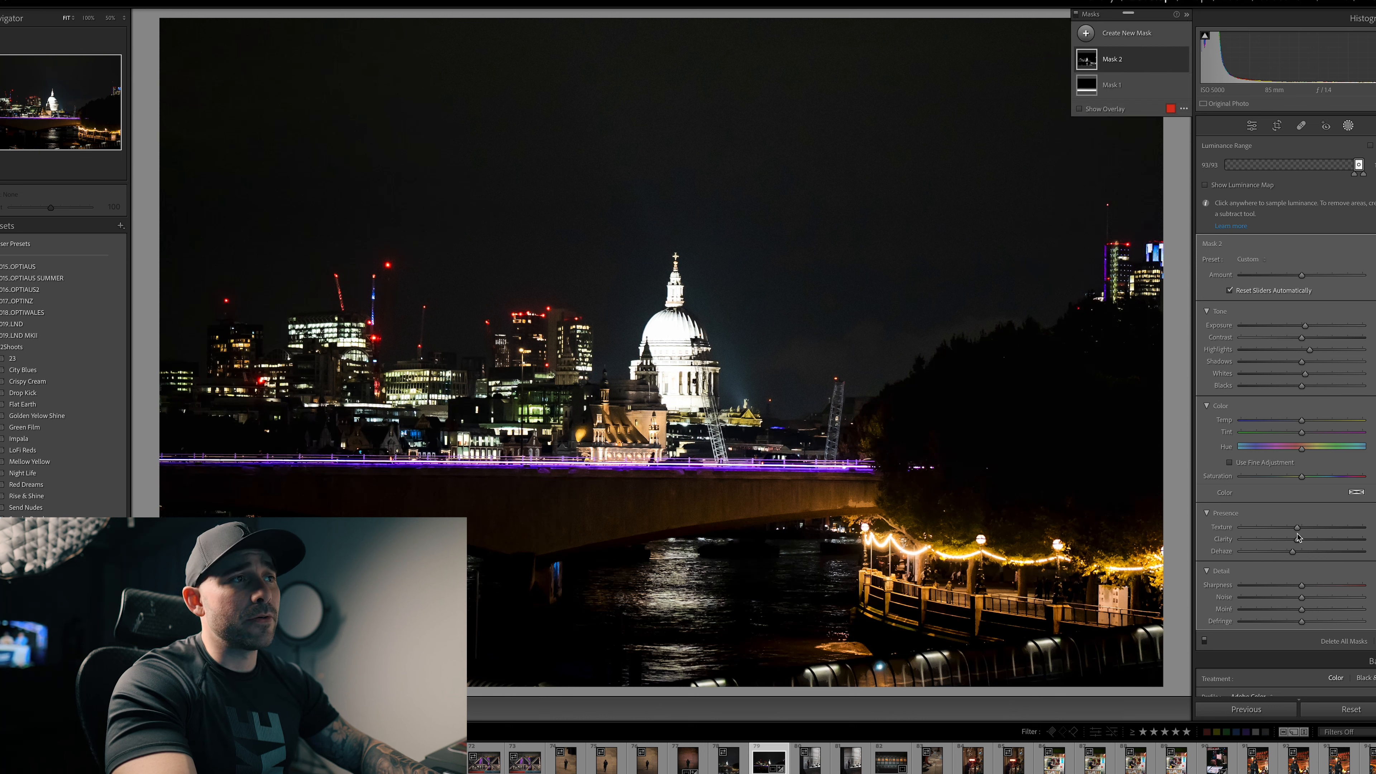
{"action": "left_click_drag", "start_coordinate": [1293, 551], "coordinate": [1294, 552]}
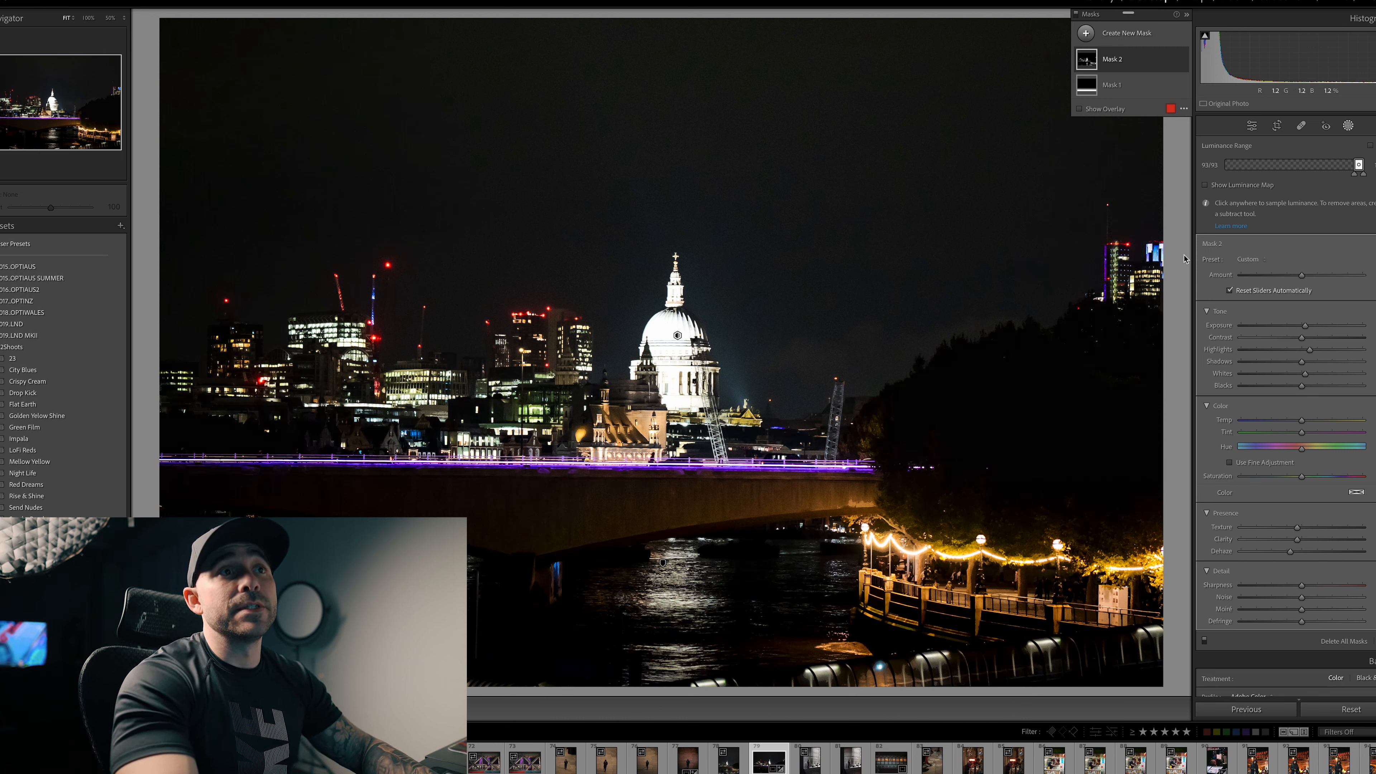
Step: Add another luminance range mask sampled from the dark trees and narrow its range to the deepest shadows
{"action": "left_click", "coordinate": [1086, 37]}
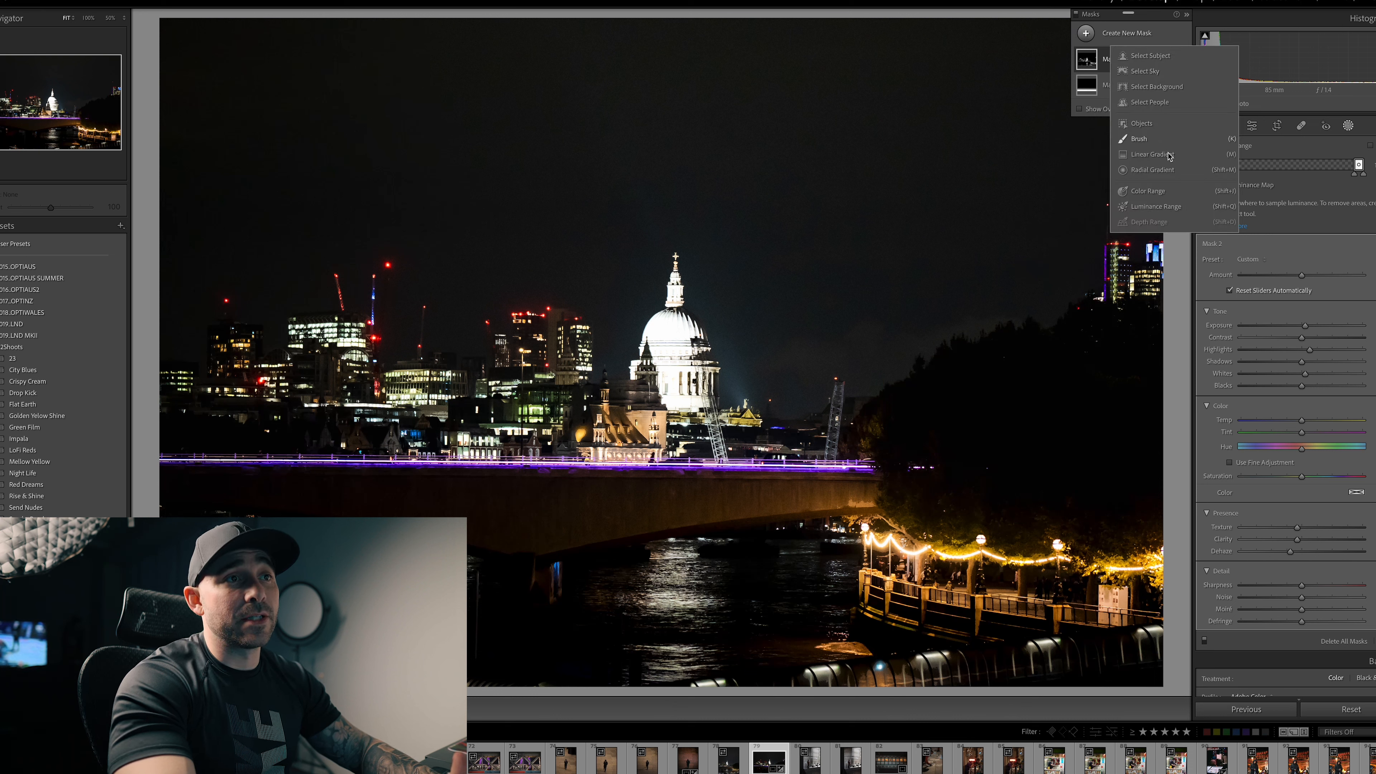
{"action": "left_click", "coordinate": [1172, 206]}
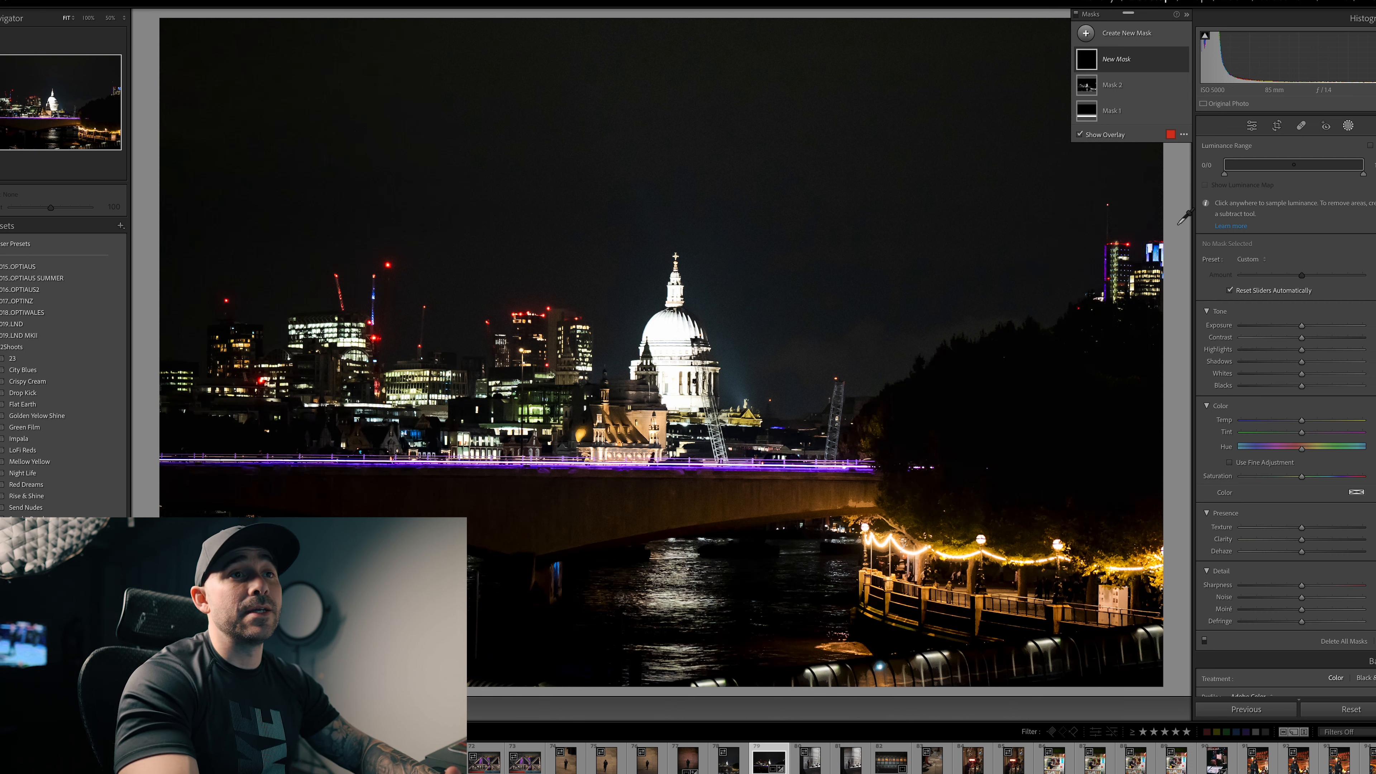
{"action": "left_click", "coordinate": [1036, 386]}
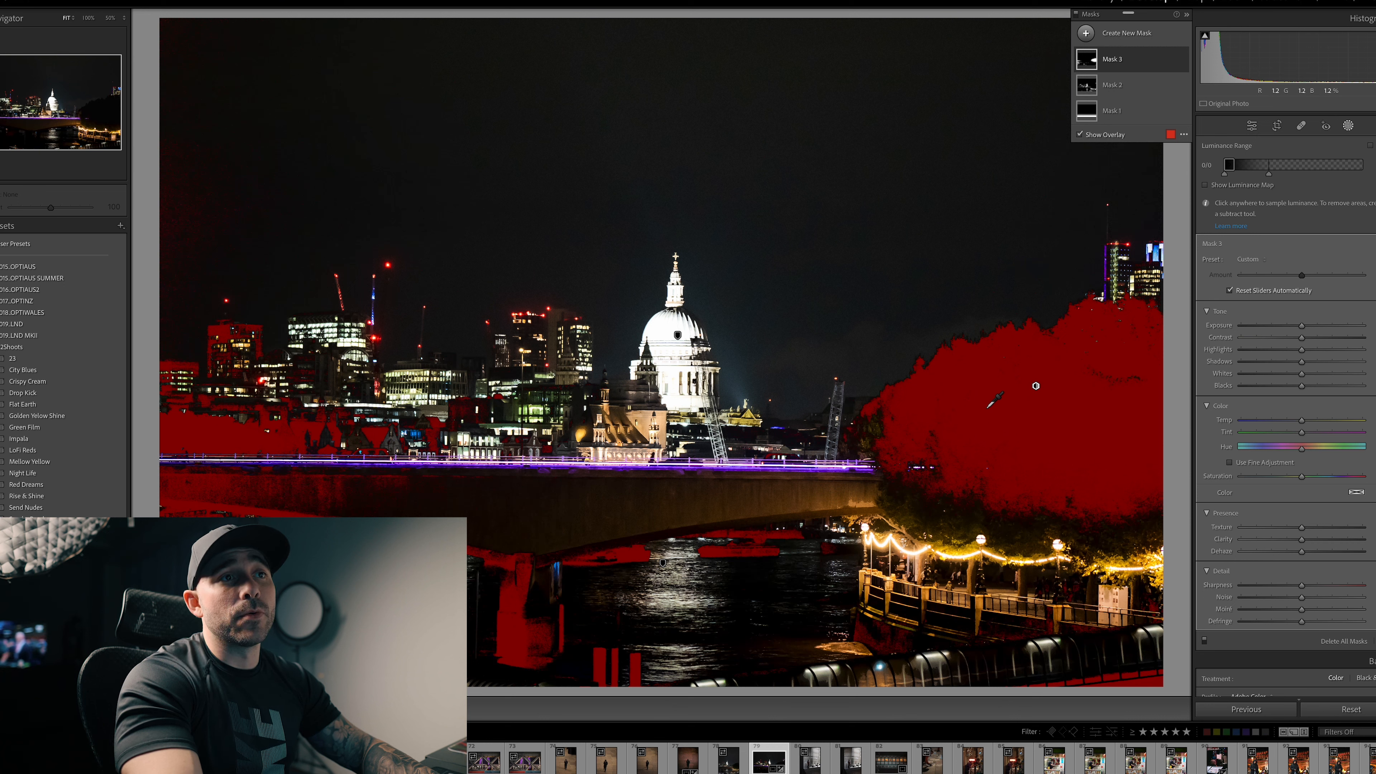
{"action": "left_click_drag", "start_coordinate": [1268, 177], "coordinate": [1239, 176]}
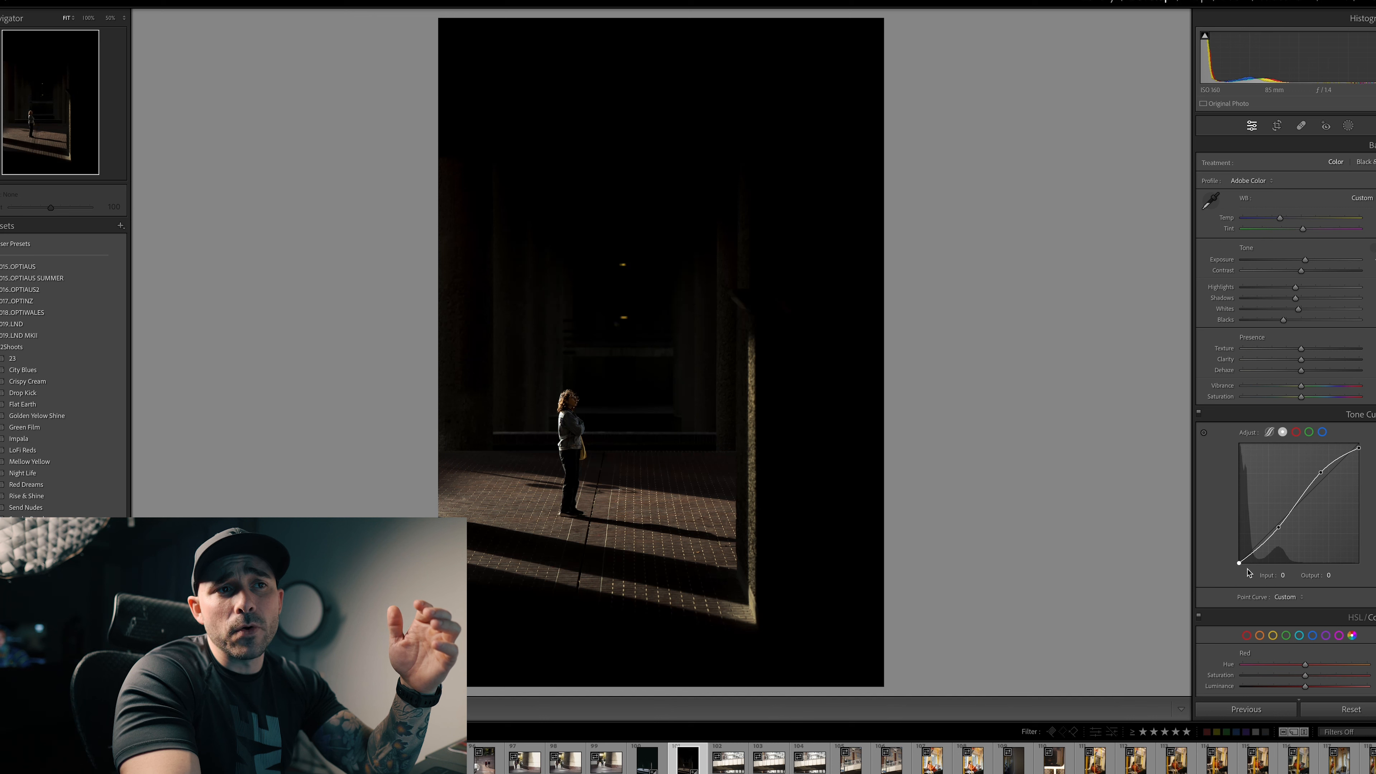
Step: Raise the tone curve's black point to output 30 on the photo of the standing figure, and compare it with the unedited version
{"action": "mouse_move", "coordinate": [1241, 562]}
{"action": "left_mouse_down"}
{"action": "mouse_move", "coordinate": [1232, 530]}
{"action": "mouse_move", "coordinate": [1229, 552]}
{"action": "left_mouse_up"}
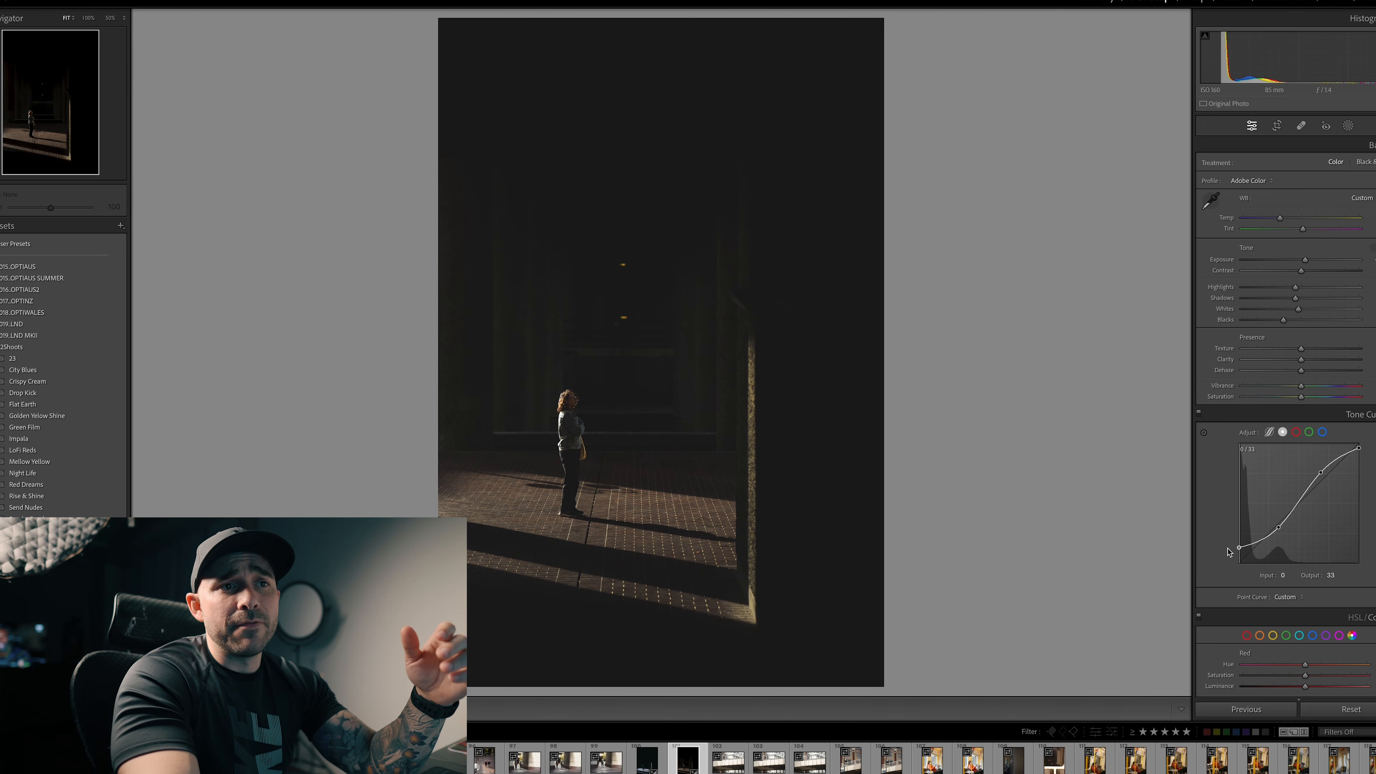
{"action": "left_click_drag", "start_coordinate": [1229, 552], "coordinate": [1229, 553]}
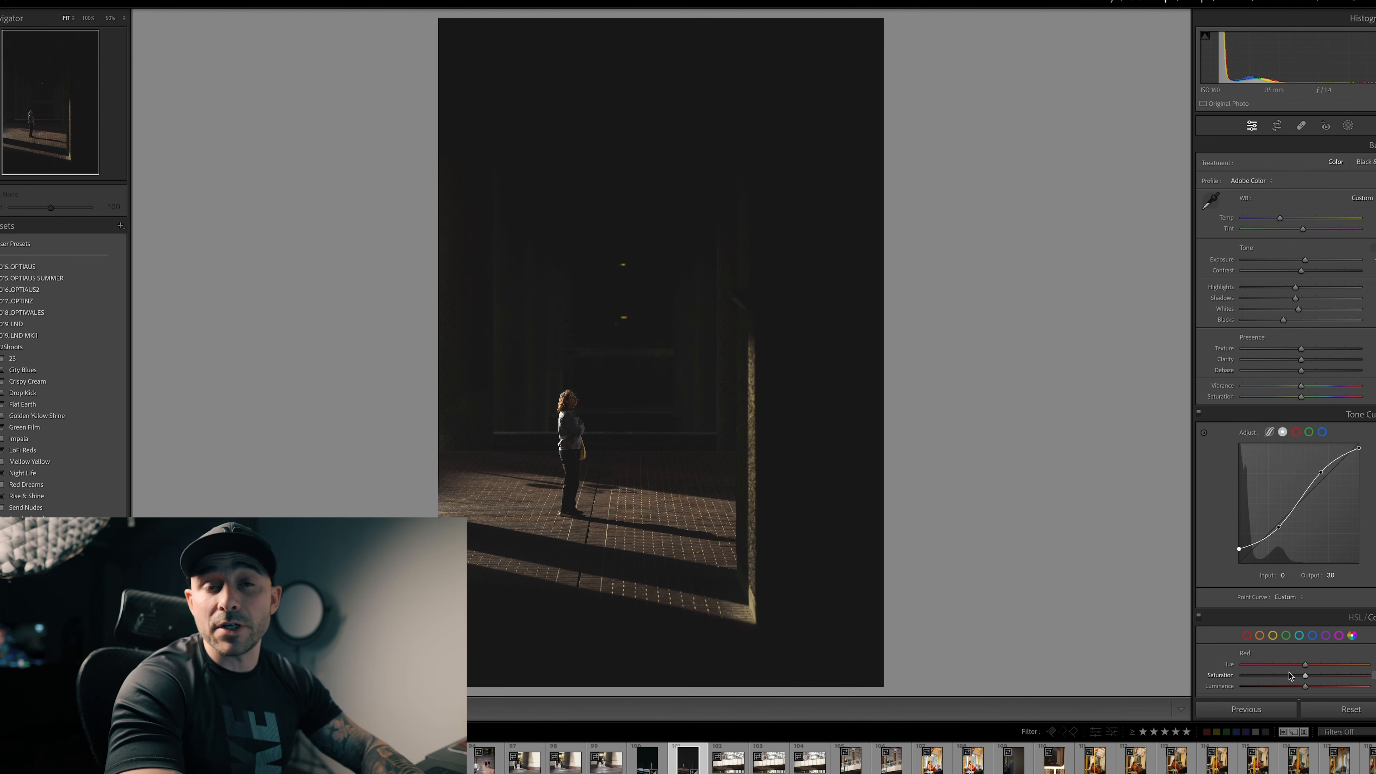
{"action": "key", "text": "backslash"}
{"action": "key", "text": "backslash"}
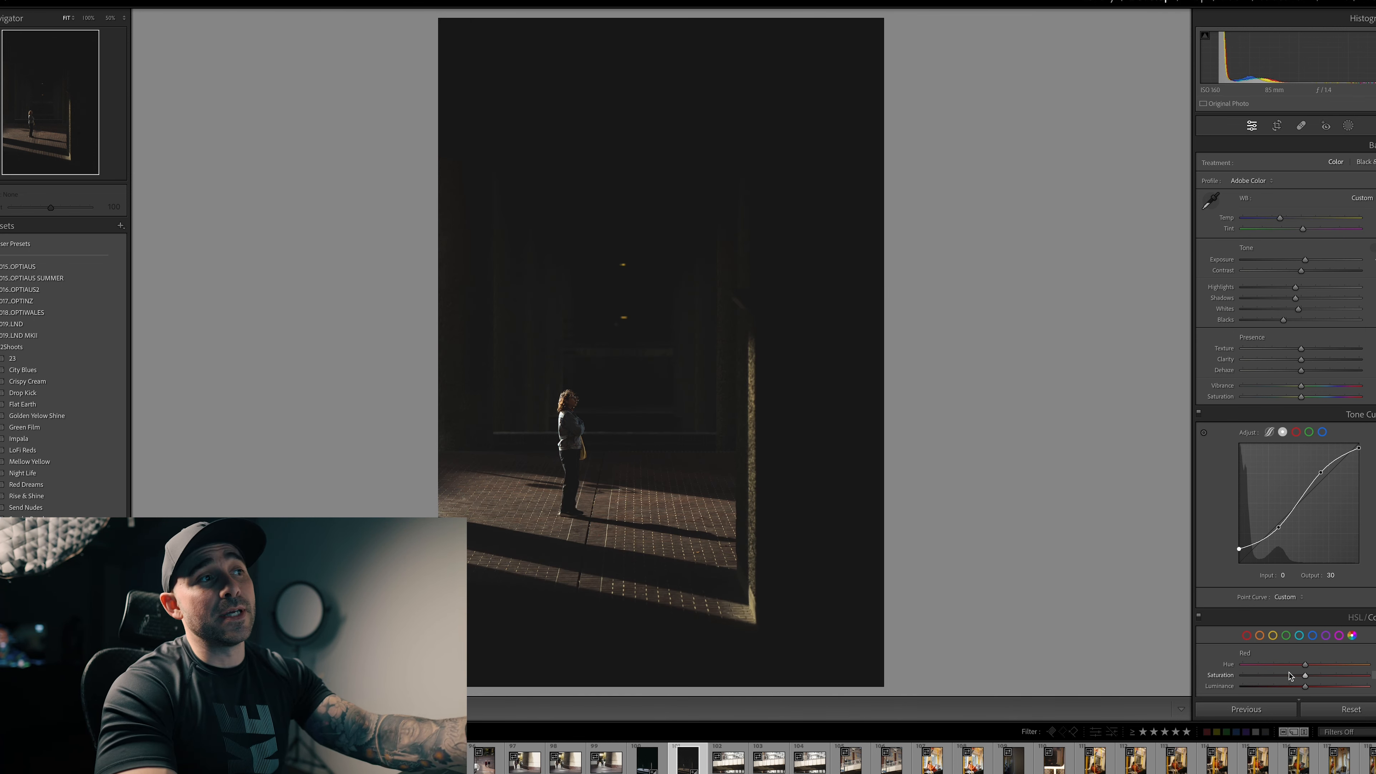
{"action": "key", "text": "backslash"}
{"action": "key", "text": "backslash"}
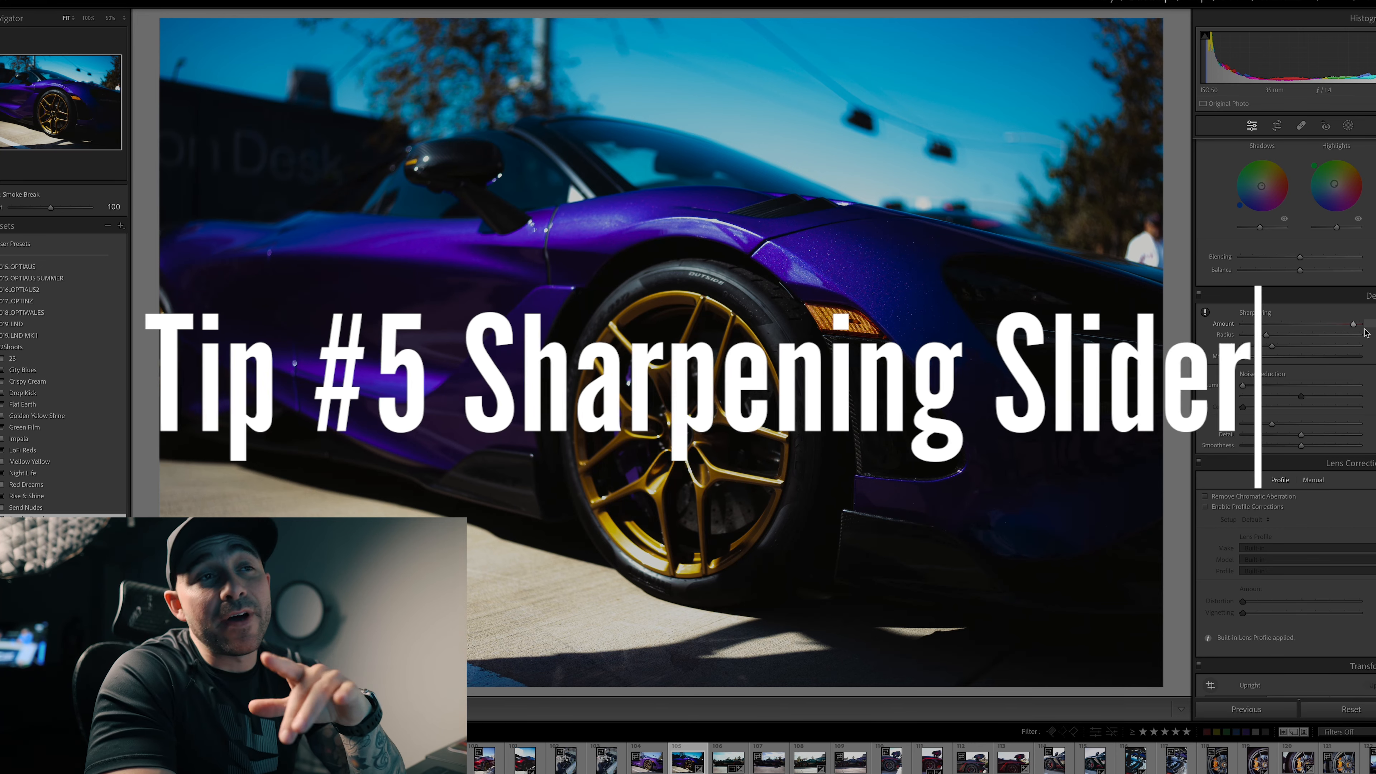
Step: Raise the purple car photo's sharpening amount to near maximum and set sharpening masking to about two thirds using the edge preview
{"action": "left_click_drag", "start_coordinate": [1365, 330], "coordinate": [1368, 330]}
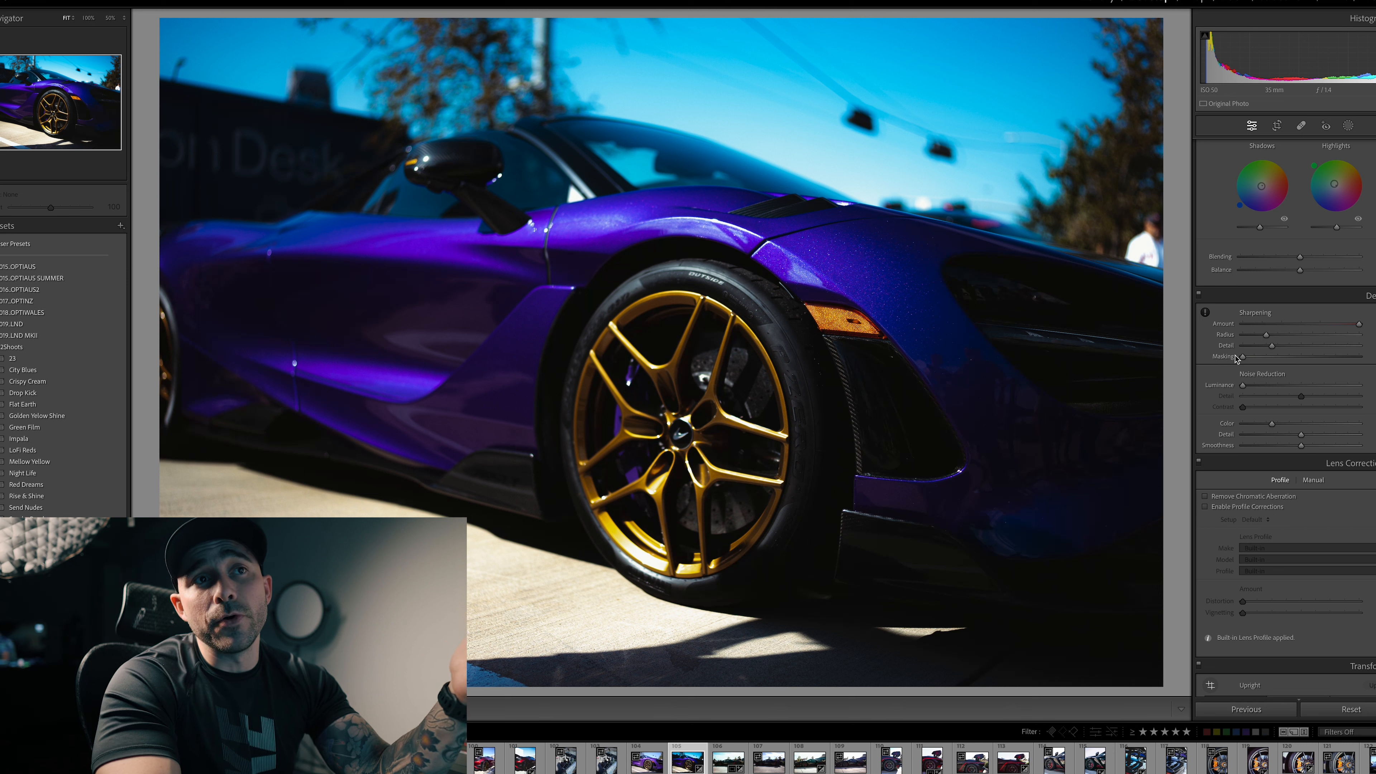
{"action": "mouse_move", "coordinate": [1351, 324]}
{"action": "left_mouse_down"}
{"action": "mouse_move", "coordinate": [1263, 327]}
{"action": "mouse_move", "coordinate": [1336, 327]}
{"action": "left_mouse_up"}
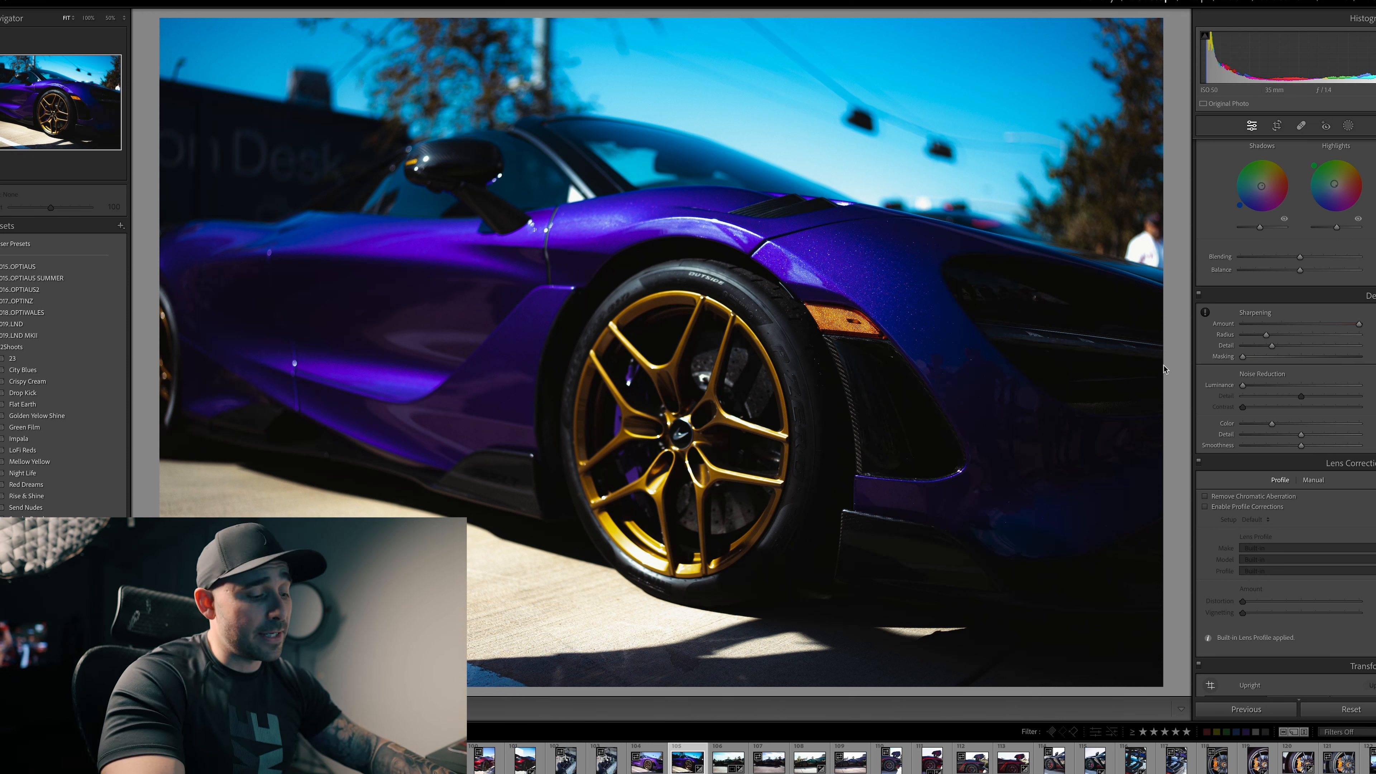
{"action": "key", "text": "alt"}
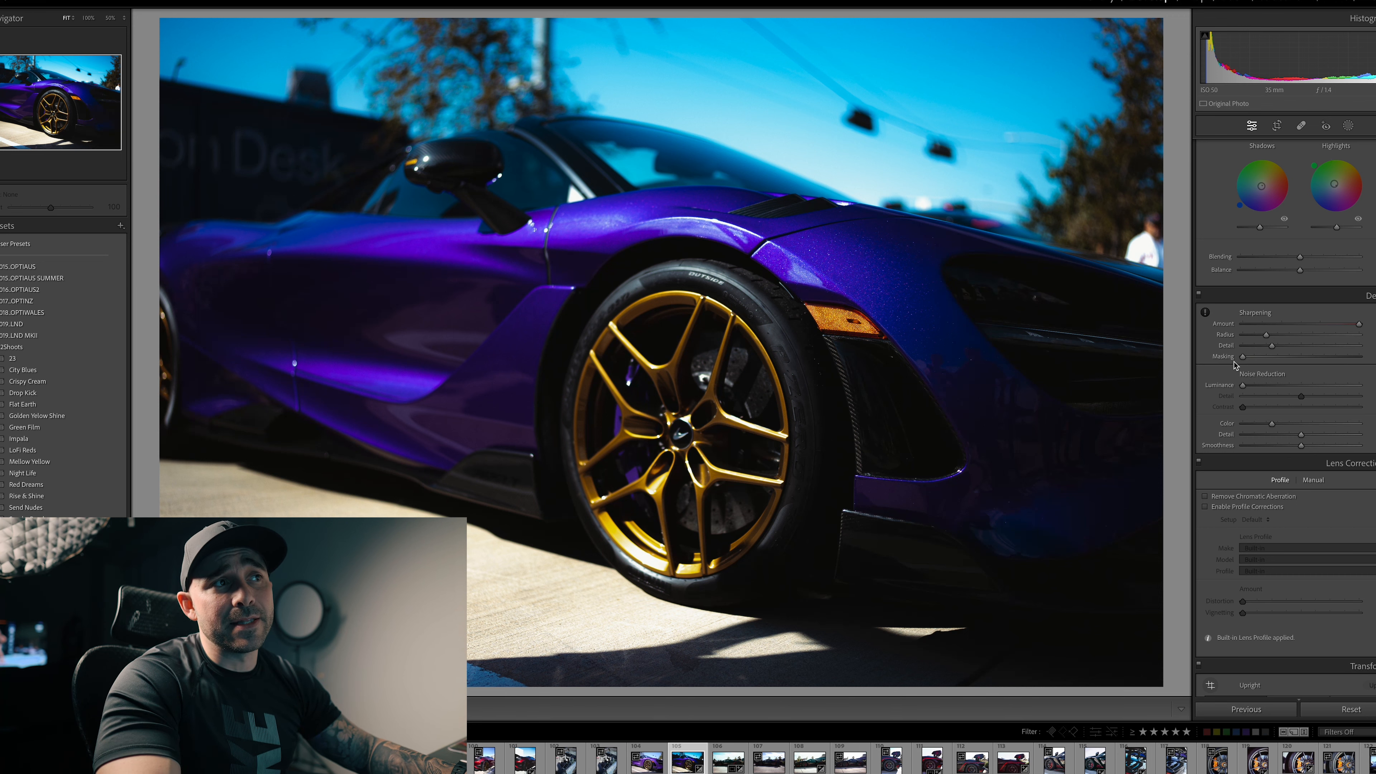
{"action": "left_click_drag", "start_coordinate": [1243, 357], "coordinate": [1324, 359]}
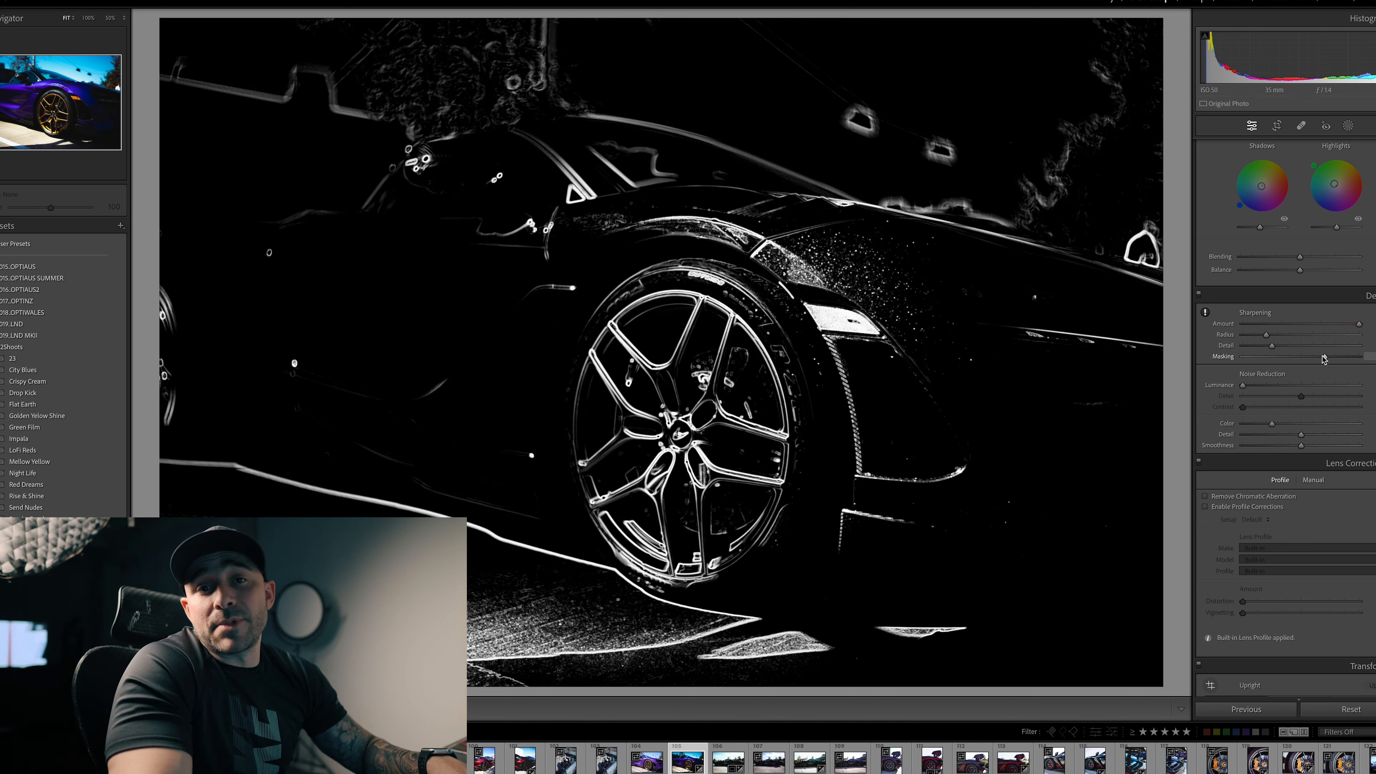
{"action": "left_click_drag", "start_coordinate": [1323, 358], "coordinate": [1323, 359]}
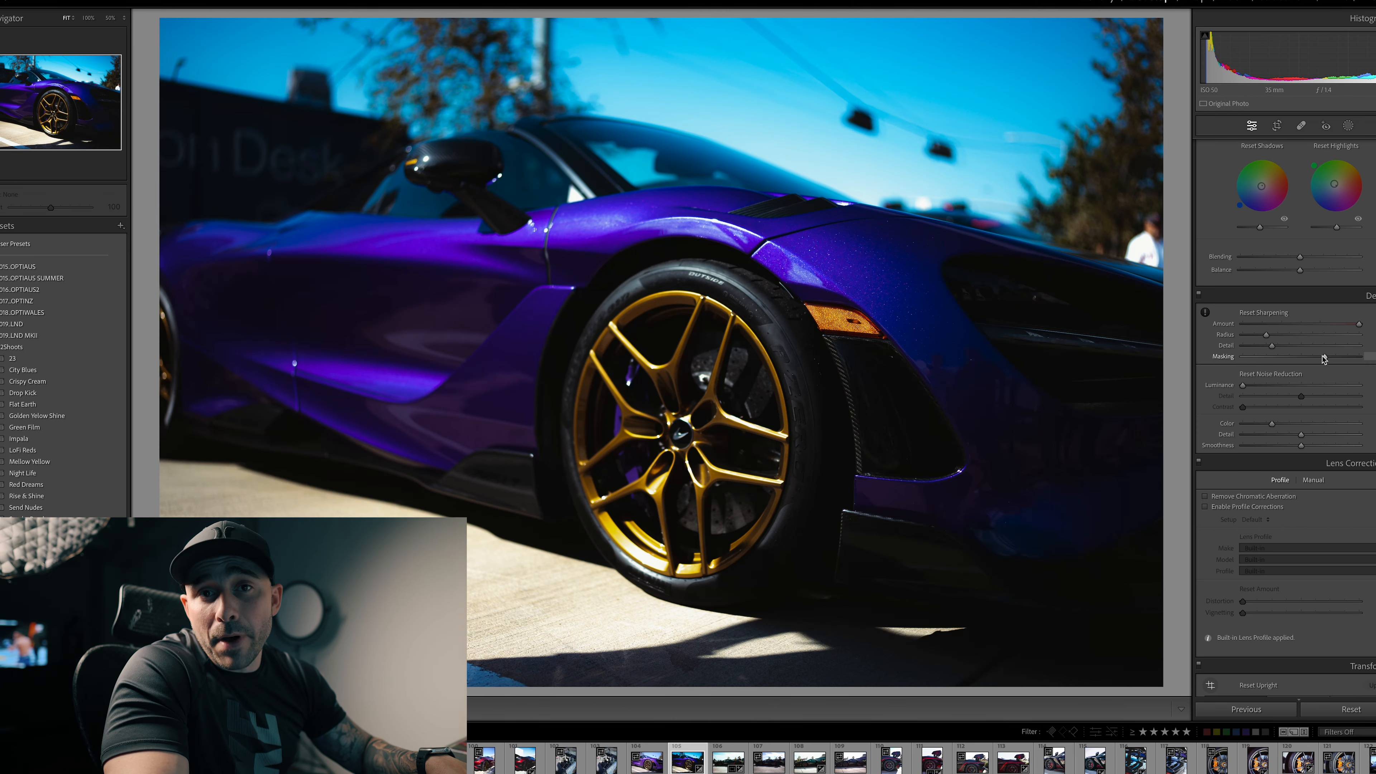